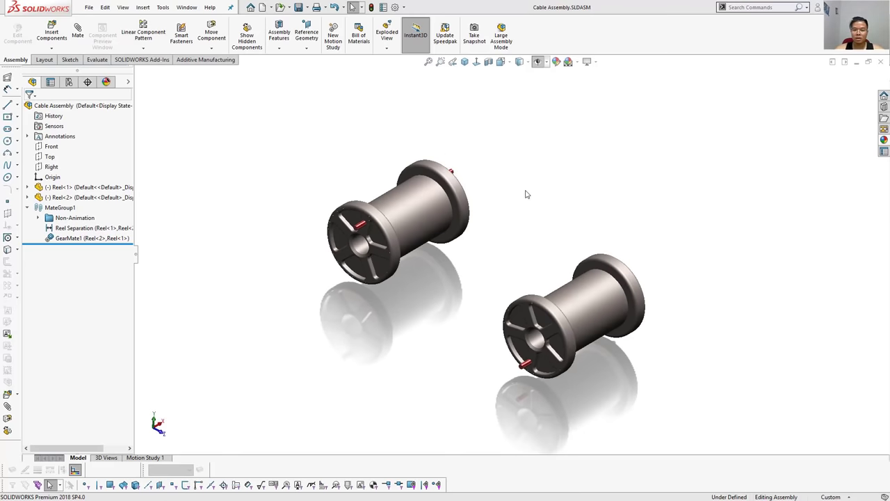
Step: In isometric view, inspect Reel<1>, Reel<2> and the Reel Separation mate's 200 mm distance
{"action": "key", "text": "ctrl+7"}
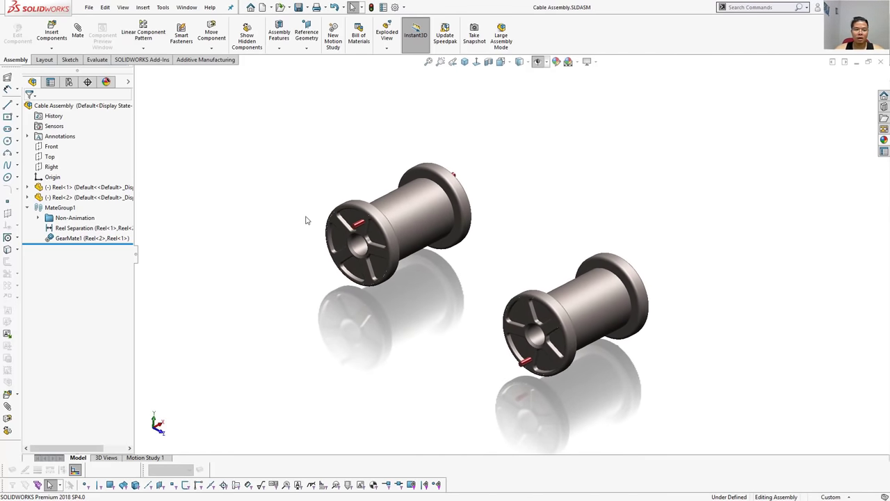
{"action": "left_click", "coordinate": [89, 187]}
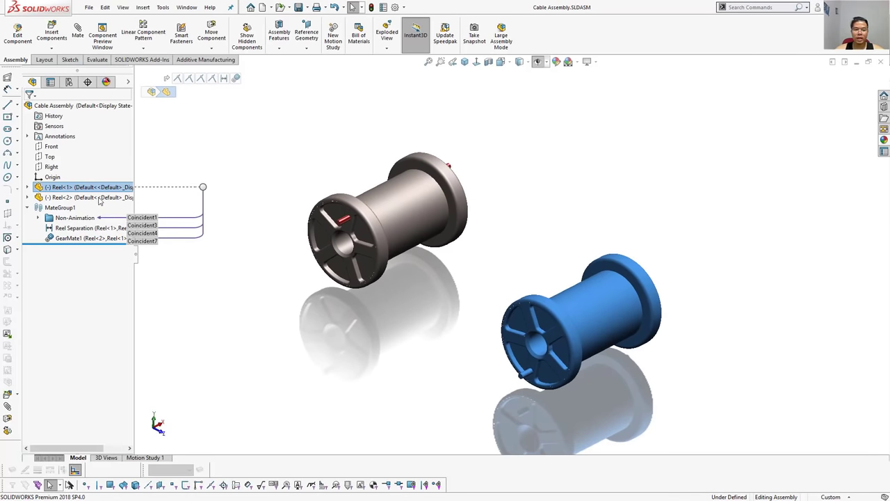
{"action": "left_click", "coordinate": [97, 198]}
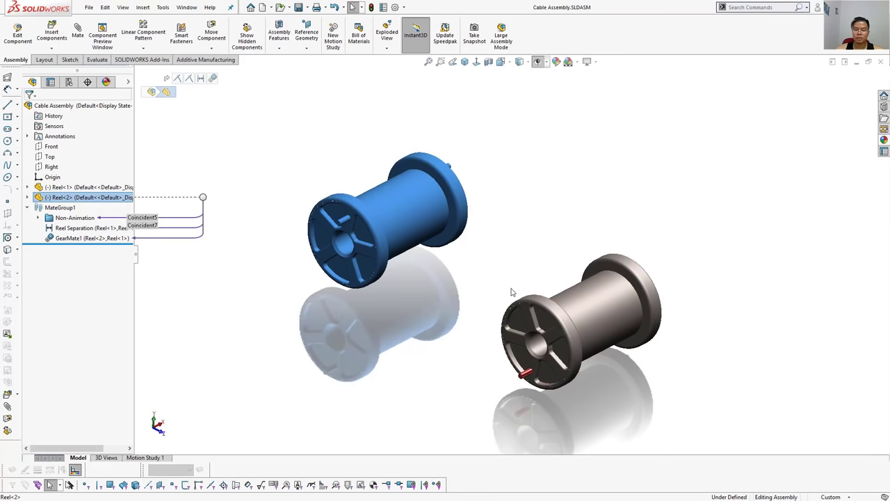
{"action": "left_click", "coordinate": [542, 247]}
{"action": "left_click", "coordinate": [86, 229]}
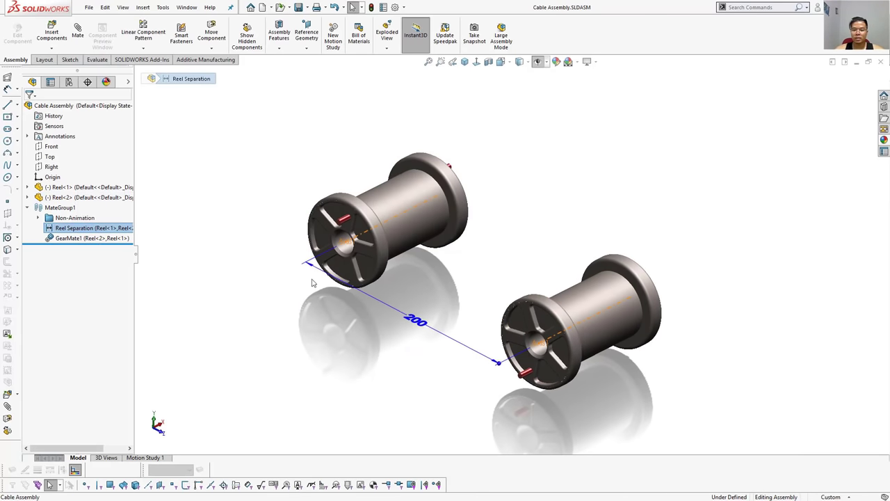
{"action": "left_click", "coordinate": [564, 302]}
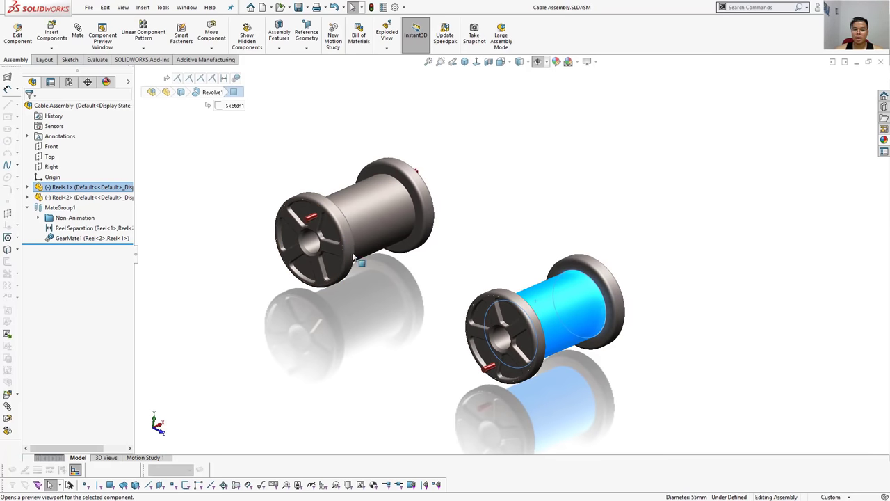
{"action": "left_click", "coordinate": [91, 227]}
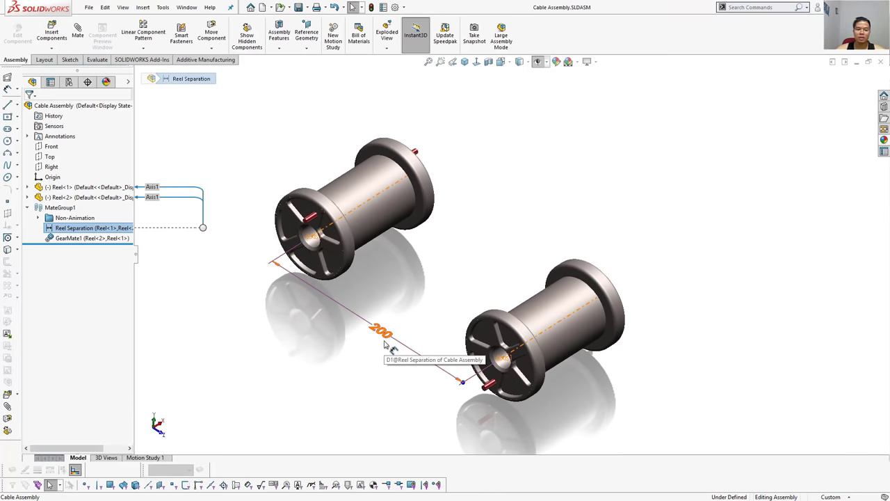
{"action": "key", "text": "Escape"}
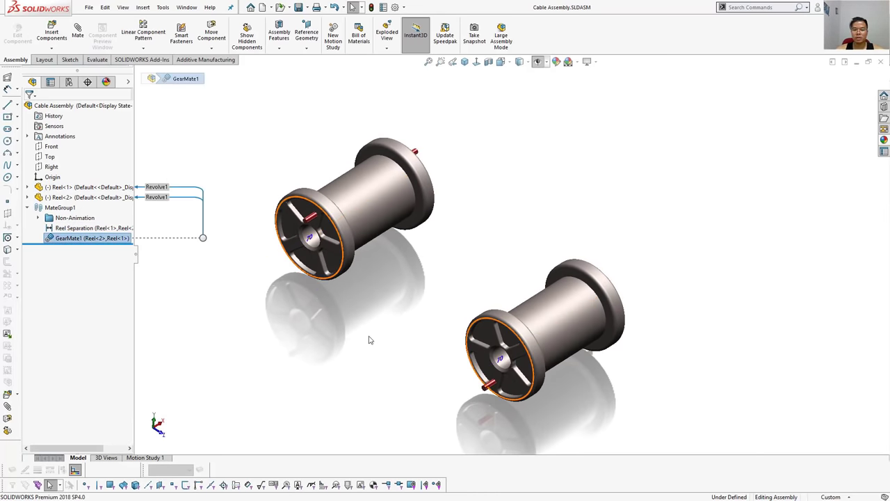
Step: Drag a reel pin so the geared reels turn together, then adjust the view
{"action": "mouse_move", "coordinate": [491, 391]}
{"action": "left_mouse_down"}
{"action": "mouse_move", "coordinate": [532, 393]}
{"action": "mouse_move", "coordinate": [486, 388]}
{"action": "mouse_move", "coordinate": [502, 316]}
{"action": "mouse_move", "coordinate": [515, 375]}
{"action": "mouse_move", "coordinate": [471, 356]}
{"action": "mouse_move", "coordinate": [513, 332]}
{"action": "mouse_move", "coordinate": [505, 374]}
{"action": "mouse_move", "coordinate": [483, 371]}
{"action": "mouse_move", "coordinate": [495, 338]}
{"action": "left_mouse_up"}
{"action": "key", "text": "Escape"}
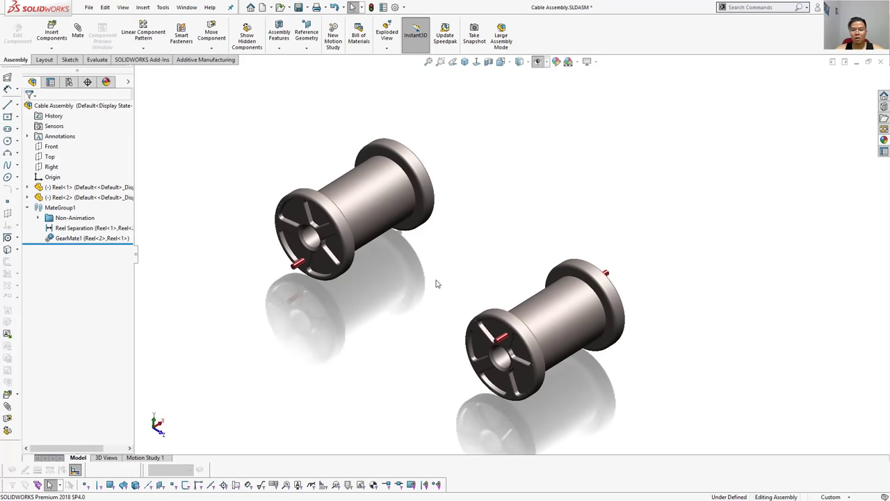
{"action": "middle_click_drag", "start_coordinate": [443, 271], "coordinate": [450, 257]}
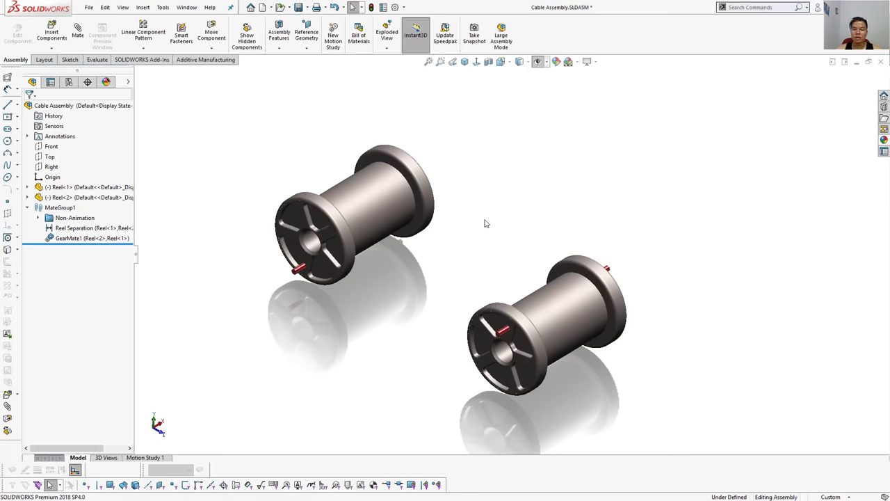
{"action": "middle_click_drag", "start_coordinate": [480, 247], "coordinate": [440, 212], "text": "ctrl"}
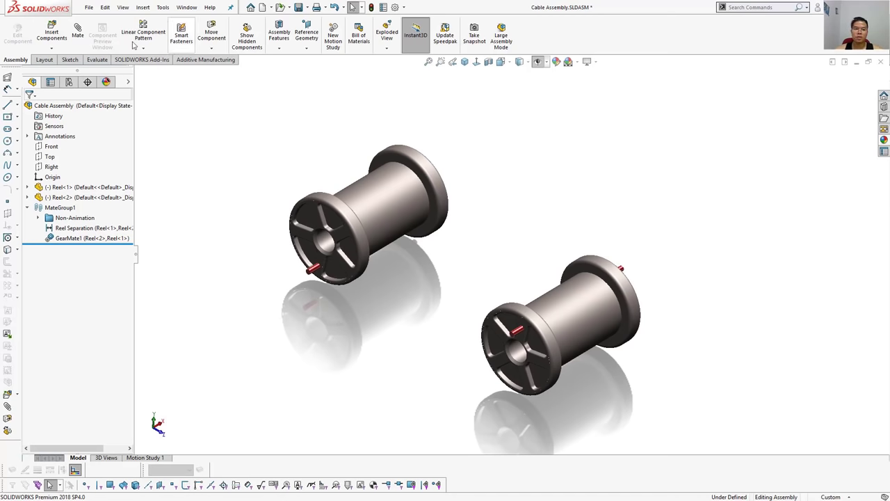
Step: Create a new part and start a sketch on the Front Plane
{"action": "left_click", "coordinate": [264, 12]}
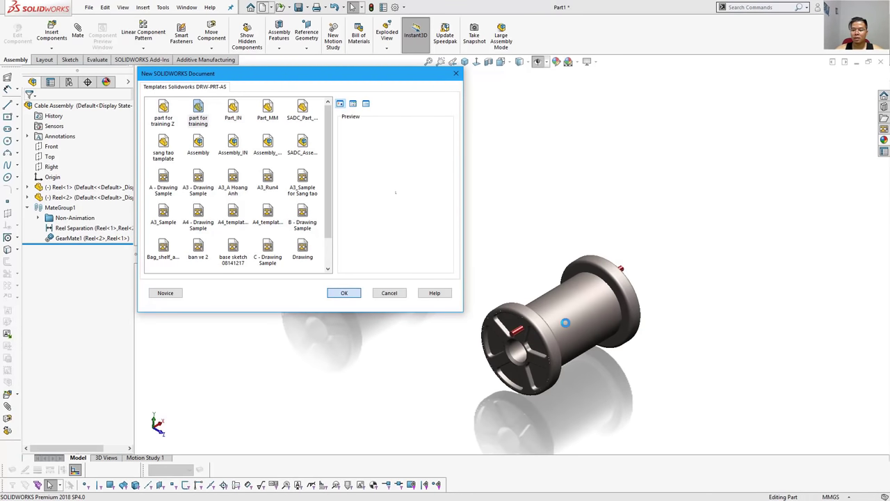
{"action": "key", "text": "Return"}
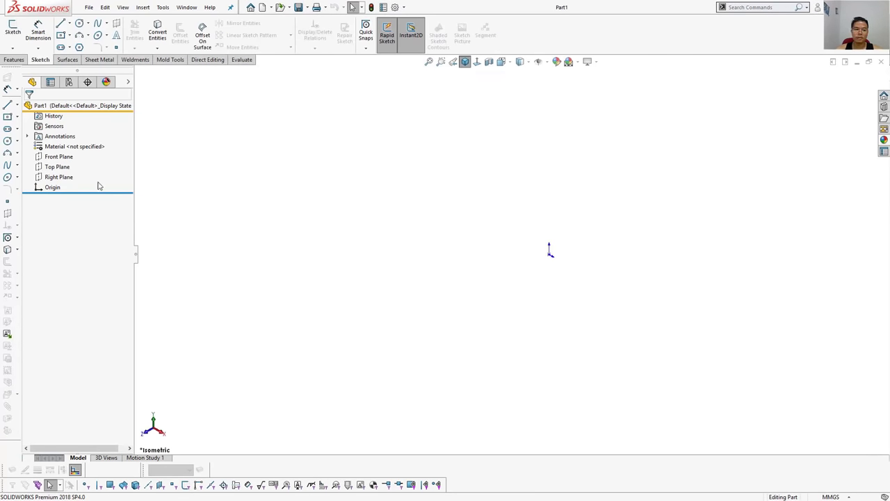
{"action": "left_click", "coordinate": [63, 170]}
{"action": "left_click", "coordinate": [59, 158]}
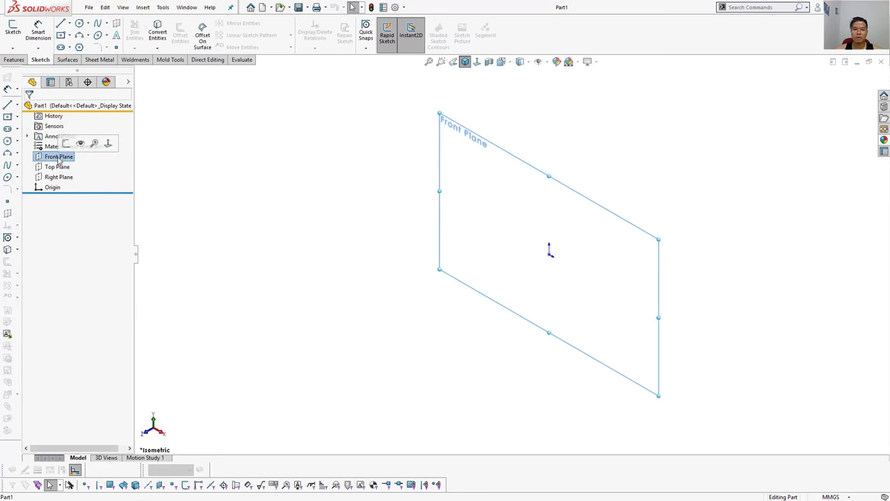
{"action": "left_click", "coordinate": [66, 143]}
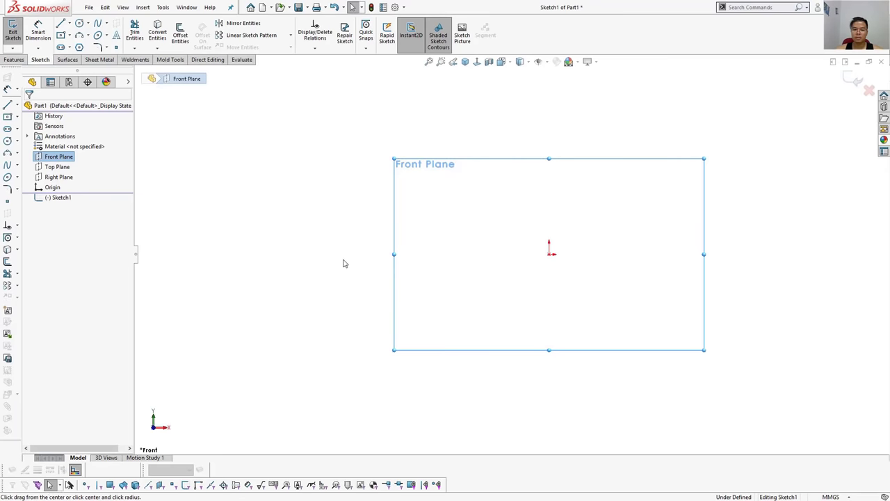
Step: Draw a circle at the origin, dimension it to 60 mm diameter, and exit the sketch
{"action": "key", "text": "c"}
{"action": "left_click", "coordinate": [550, 251]}
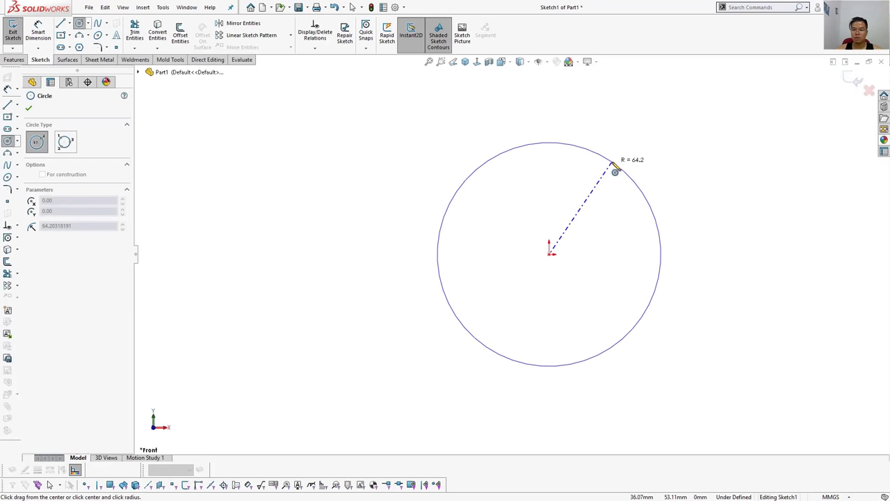
{"action": "left_click", "coordinate": [612, 163]}
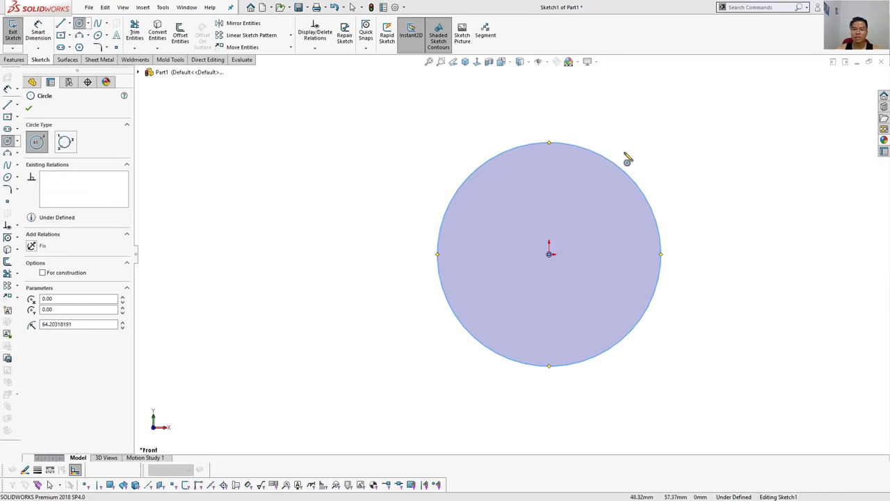
{"action": "right_click_drag", "start_coordinate": [672, 192], "coordinate": [600, 163]}
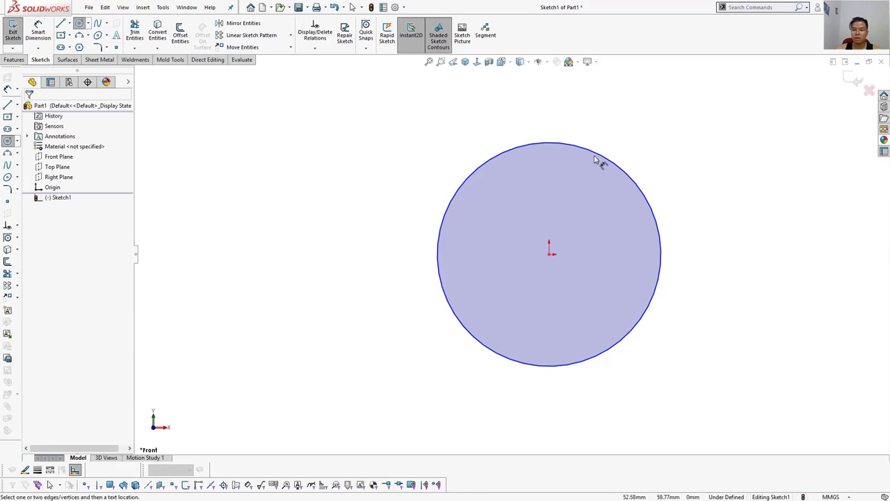
{"action": "left_click", "coordinate": [602, 155]}
{"action": "left_click", "coordinate": [624, 127]}
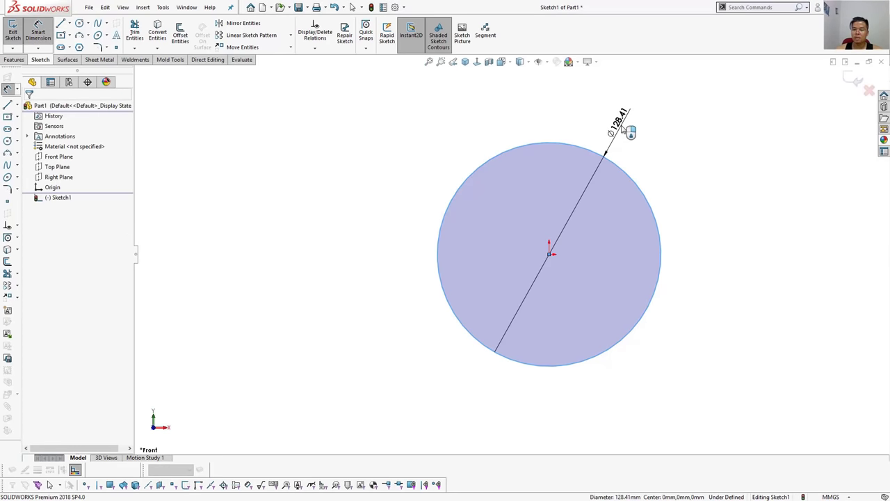
{"action": "left_click", "coordinate": [624, 128]}
{"action": "type", "text": "60"}
{"action": "left_click", "coordinate": [548, 112]}
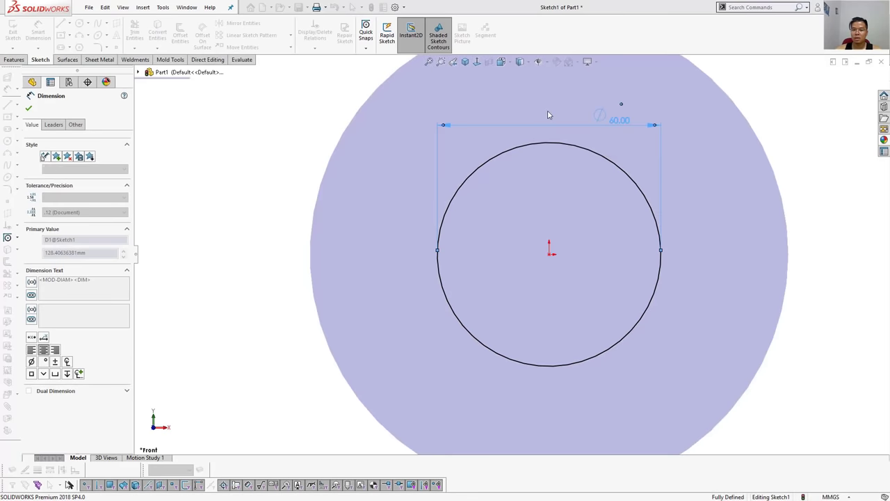
{"action": "left_click", "coordinate": [853, 78]}
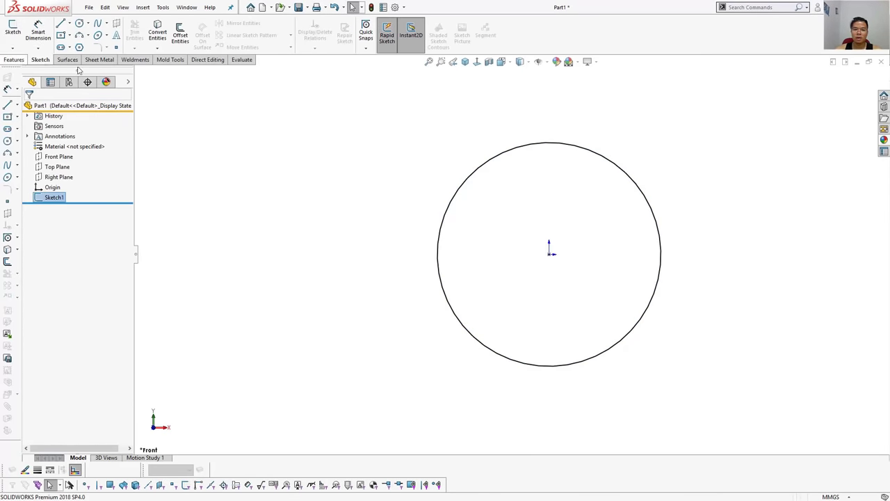
{"action": "left_click", "coordinate": [14, 59]}
Step: Add a helix defined by height and pitch: 35 mm height, 6 mm pitch, 90° start angle
{"action": "left_click", "coordinate": [398, 32]}
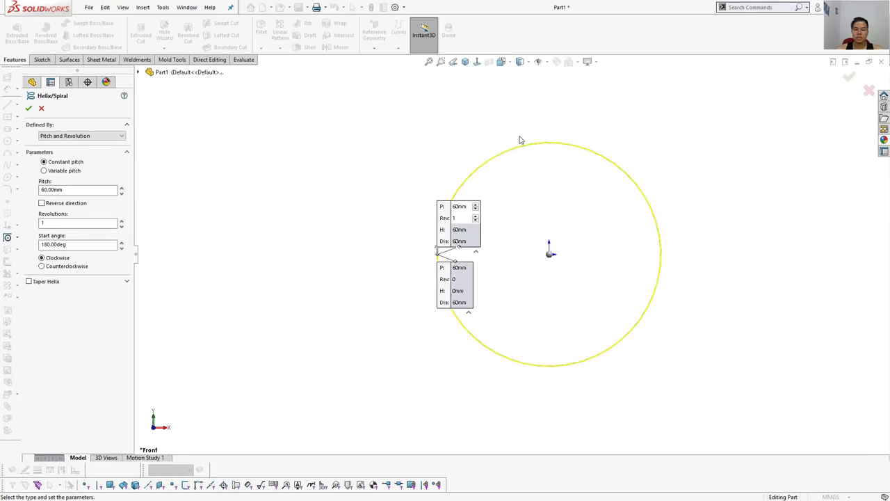
{"action": "scroll", "coordinate": [118, 137], "scroll_direction": "down", "scroll_amount": 1}
{"action": "left_click", "coordinate": [119, 137]}
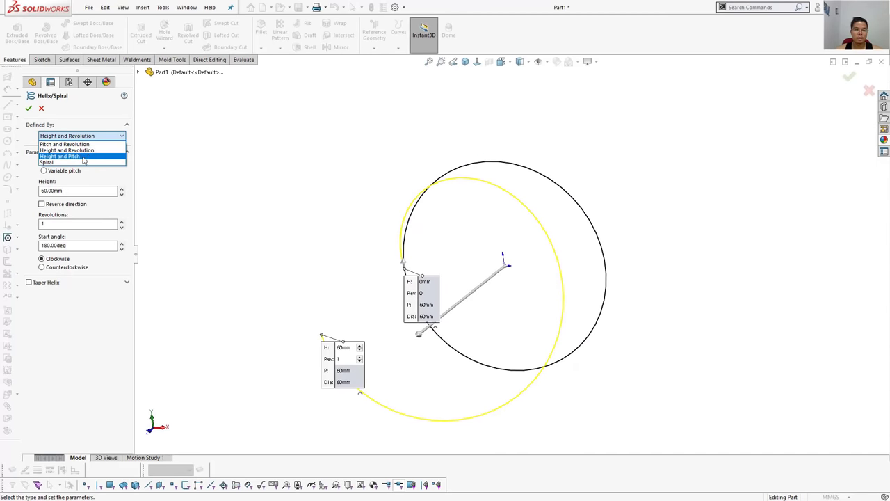
{"action": "left_click", "coordinate": [94, 158]}
{"action": "type", "text": "35"}
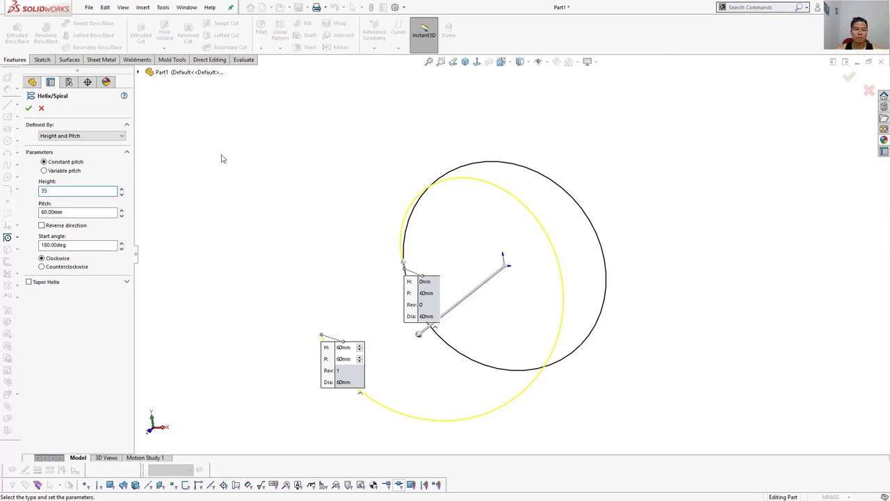
{"action": "key", "text": "Tab"}
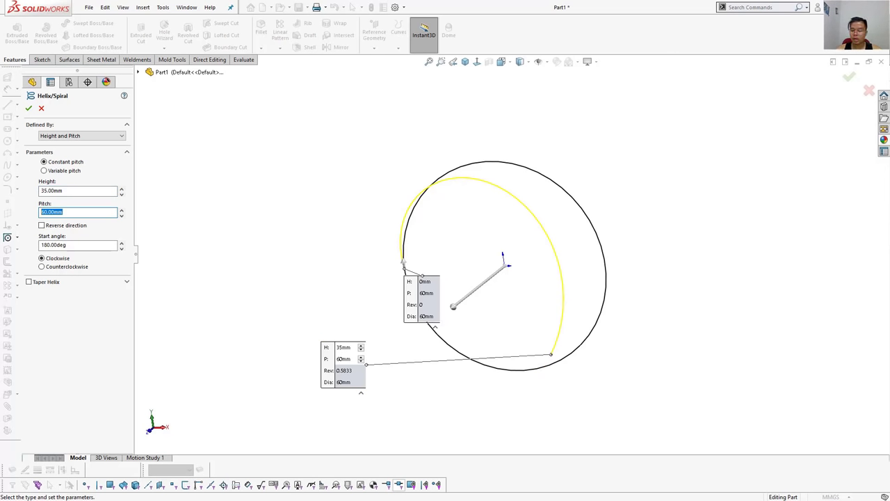
{"action": "type", "text": "6"}
{"action": "key", "text": "Tab"}
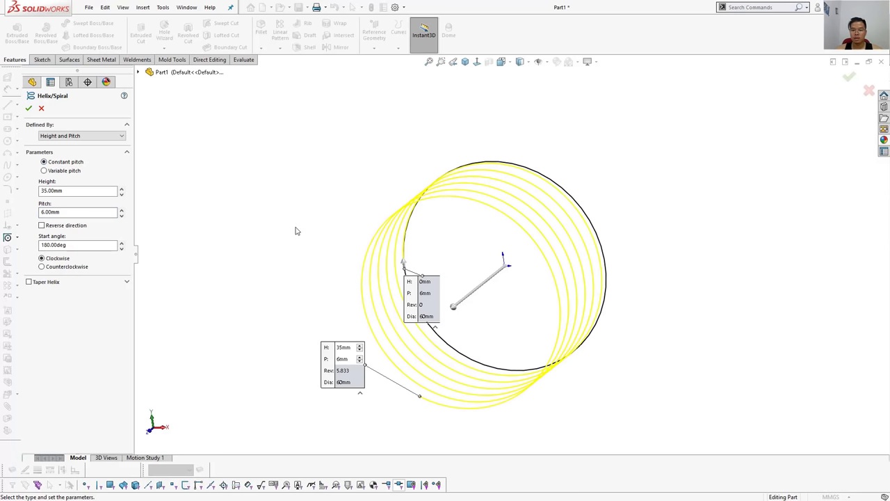
{"action": "mouse_move", "coordinate": [296, 231]}
{"action": "middle_mouse_down"}
{"action": "mouse_move", "coordinate": [302, 224]}
{"action": "mouse_move", "coordinate": [290, 213]}
{"action": "mouse_move", "coordinate": [193, 193]}
{"action": "mouse_move", "coordinate": [118, 262]}
{"action": "mouse_move", "coordinate": [73, 254]}
{"action": "mouse_move", "coordinate": [77, 246]}
{"action": "middle_mouse_up"}
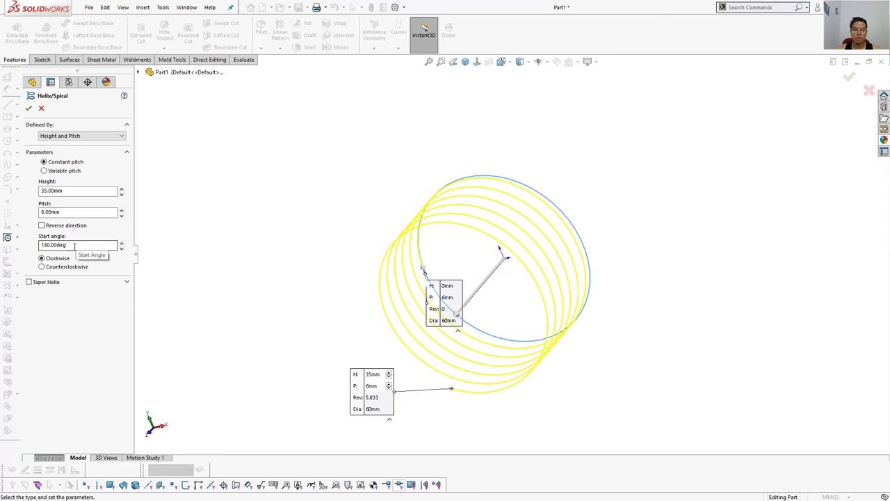
{"action": "double_click", "coordinate": [76, 245]}
{"action": "type", "text": "90"}
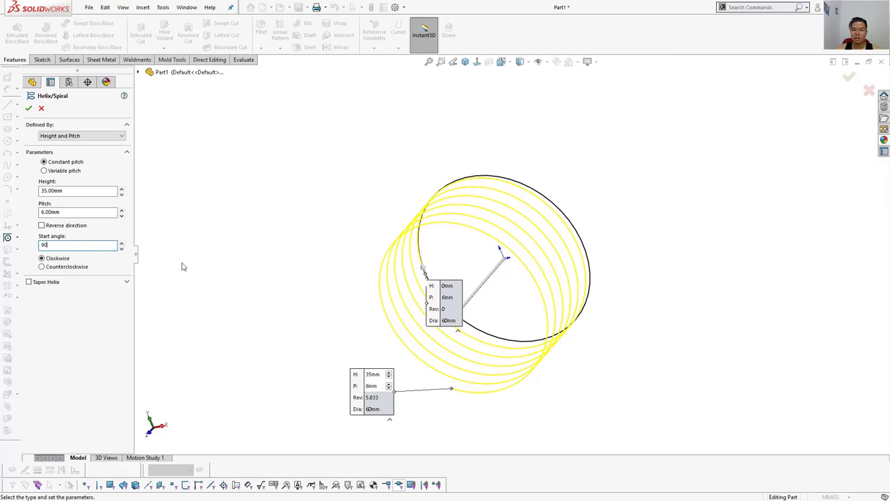
{"action": "key", "text": "Return"}
{"action": "mouse_move", "coordinate": [221, 247]}
{"action": "middle_mouse_down"}
{"action": "mouse_move", "coordinate": [279, 222]}
{"action": "mouse_move", "coordinate": [185, 208]}
{"action": "middle_mouse_up"}
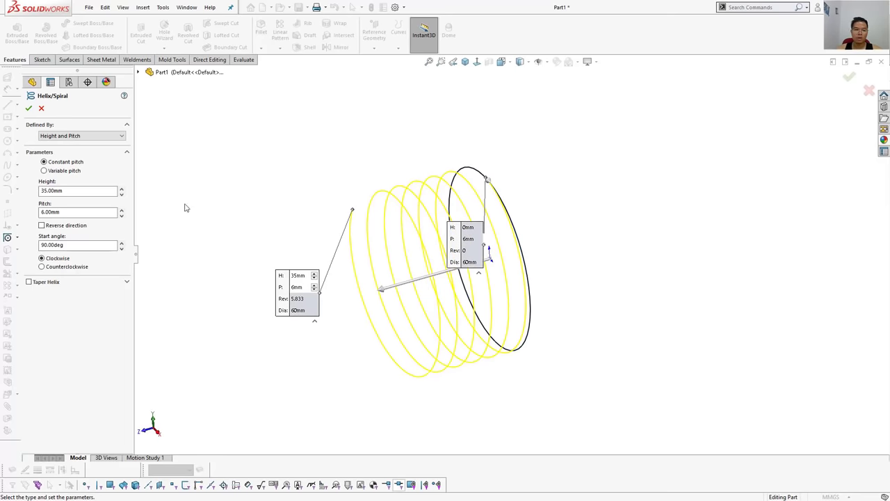
Step: Accept the helix and rotate the view to see it side-on
{"action": "key", "text": "Return"}
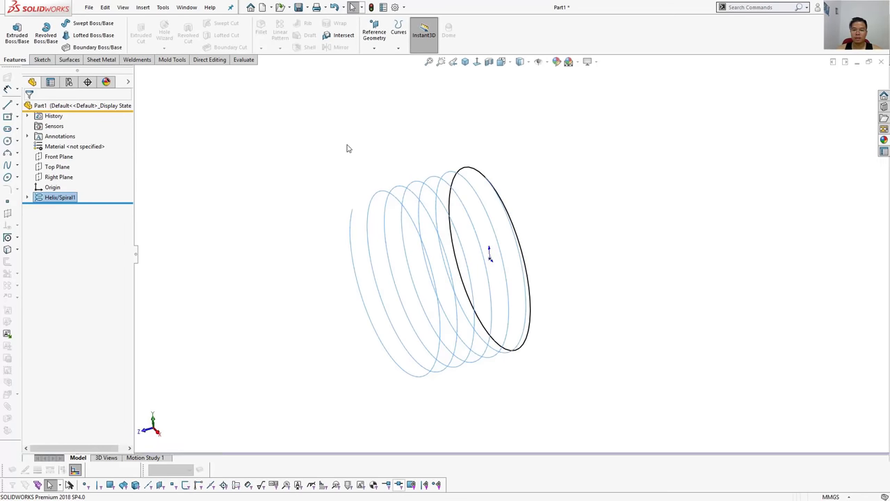
{"action": "middle_click_drag", "start_coordinate": [346, 145], "coordinate": [388, 158]}
{"action": "key", "text": "Left"}
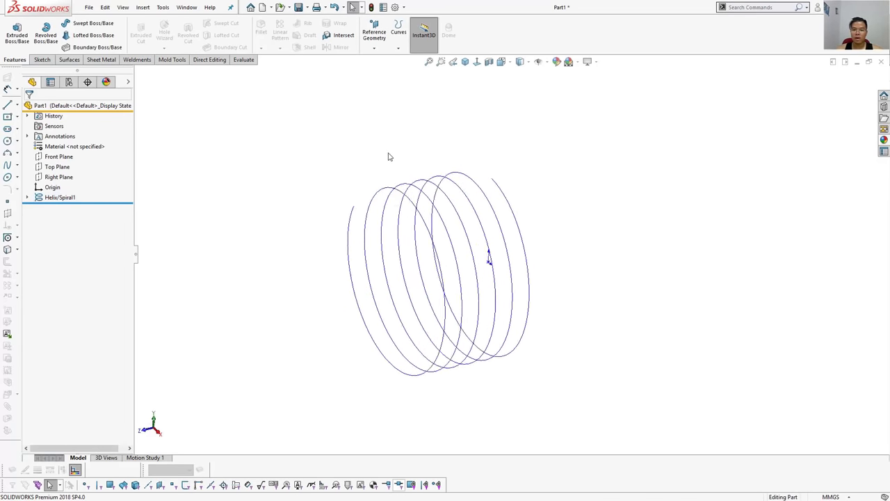
{"action": "key", "text": "Left"}
{"action": "key", "text": "Left"}
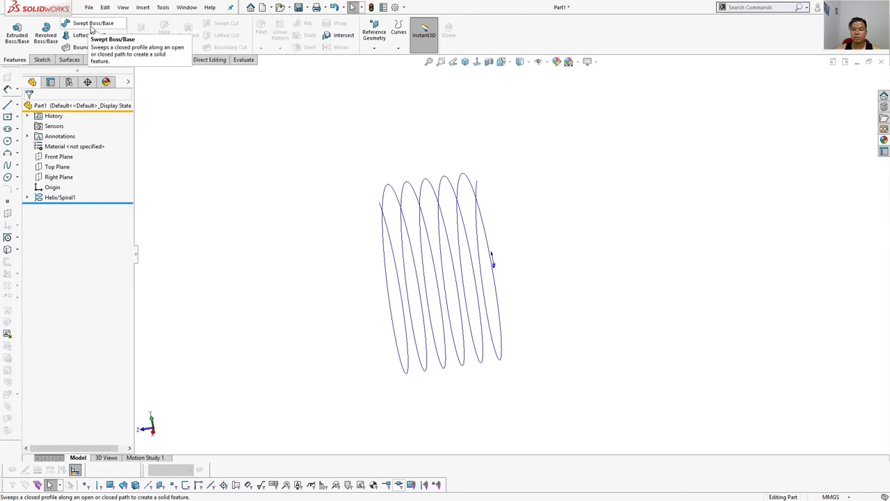
Step: Sweep a 5 mm circular profile along Helix/Spiral1 to form a solid coil
{"action": "left_click", "coordinate": [91, 25]}
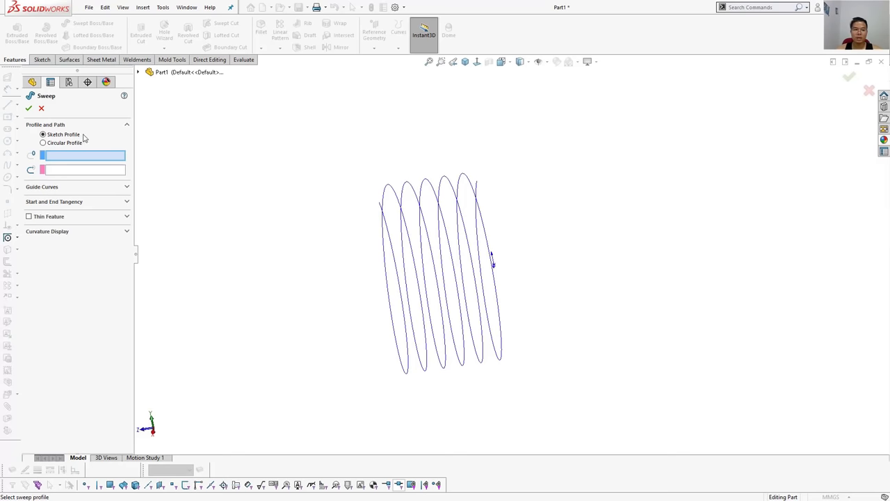
{"action": "left_click", "coordinate": [57, 146]}
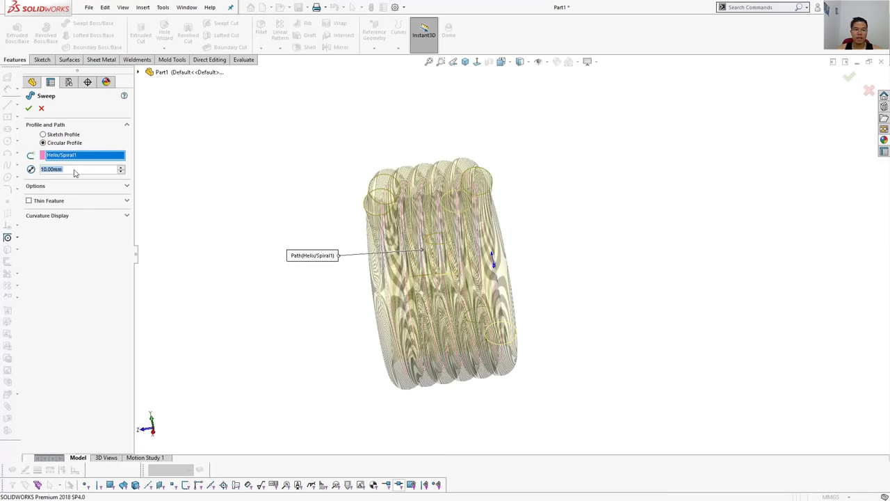
{"action": "middle_click_drag", "start_coordinate": [229, 222], "coordinate": [270, 207]}
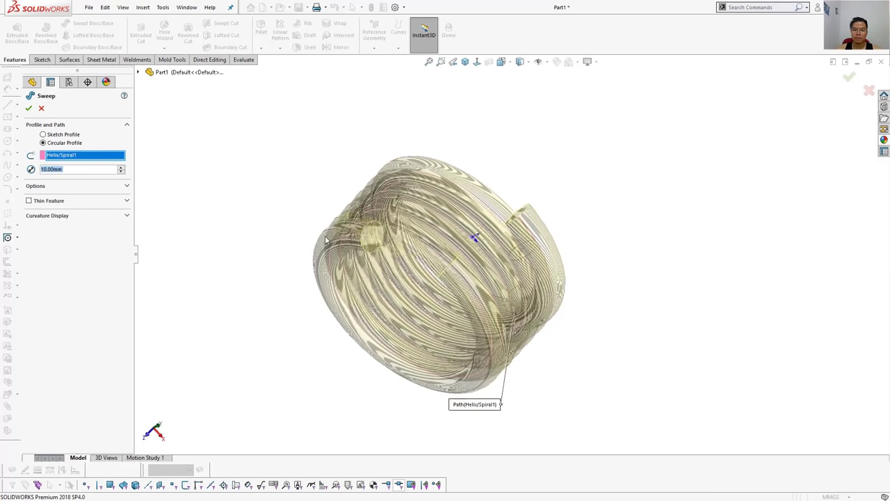
{"action": "middle_click_drag", "start_coordinate": [269, 207], "coordinate": [320, 218]}
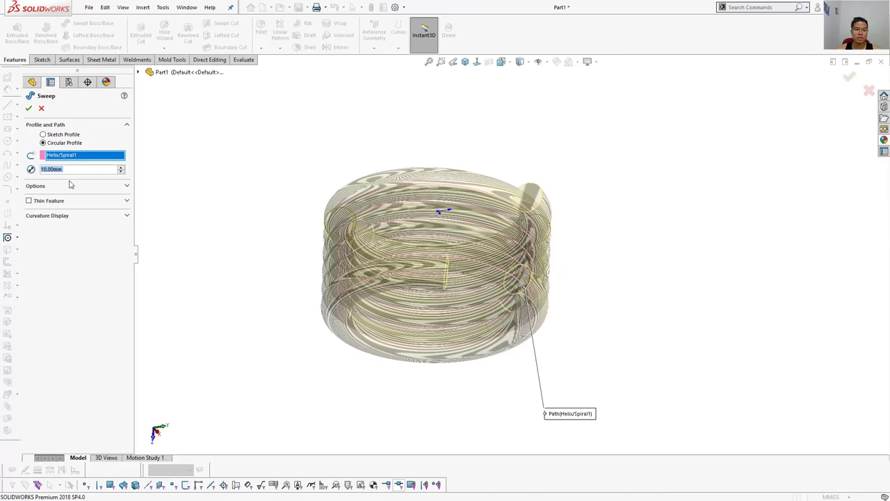
{"action": "type", "text": "5"}
{"action": "key", "text": "Return"}
{"action": "mouse_move", "coordinate": [160, 181]}
{"action": "middle_mouse_down"}
{"action": "mouse_move", "coordinate": [190, 183]}
{"action": "mouse_move", "coordinate": [180, 173]}
{"action": "middle_mouse_up"}
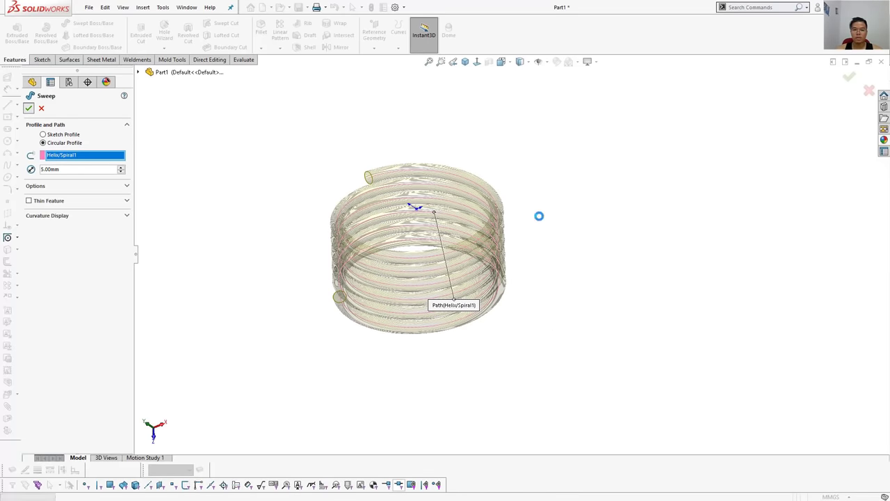
{"action": "middle_click_drag", "start_coordinate": [510, 137], "coordinate": [507, 142]}
Step: Create Plane1, offset 6 mm from the Front Plane, and open a sketch on it
{"action": "left_click", "coordinate": [64, 168]}
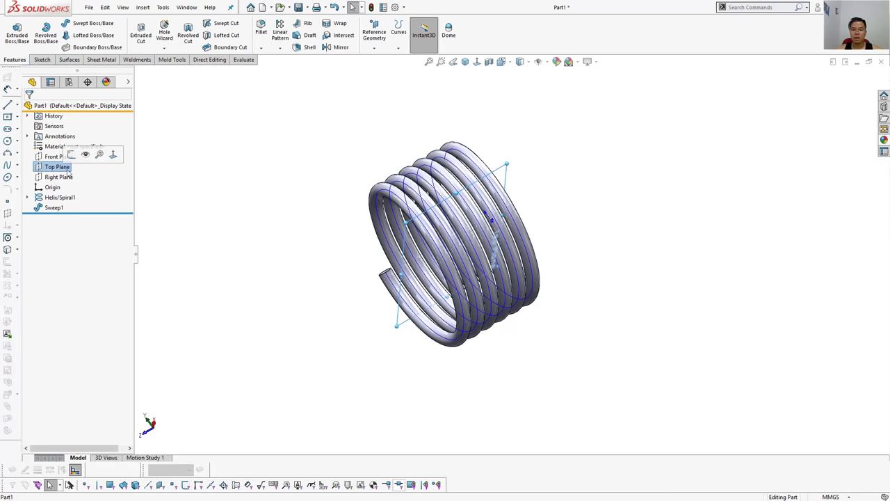
{"action": "left_click", "coordinate": [57, 164]}
{"action": "left_click", "coordinate": [56, 156]}
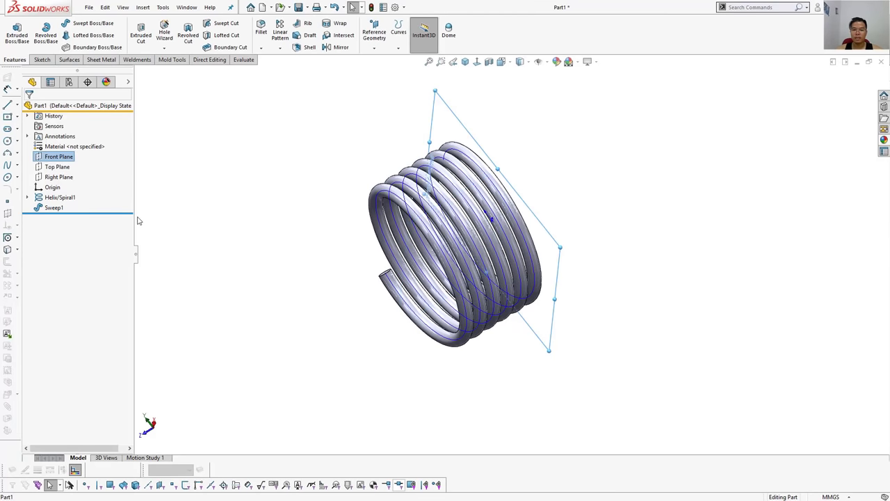
{"action": "middle_click_drag", "start_coordinate": [185, 207], "coordinate": [209, 224]}
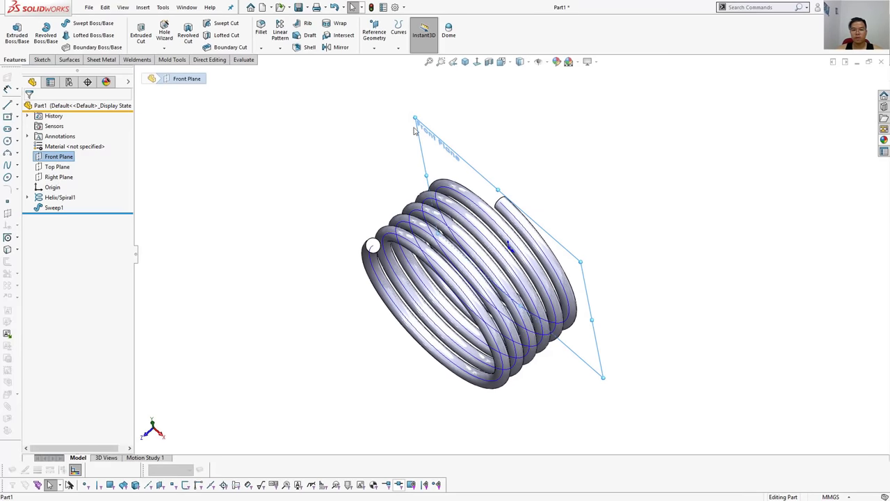
{"action": "left_click_drag", "start_coordinate": [416, 116], "coordinate": [433, 118], "text": "ctrl"}
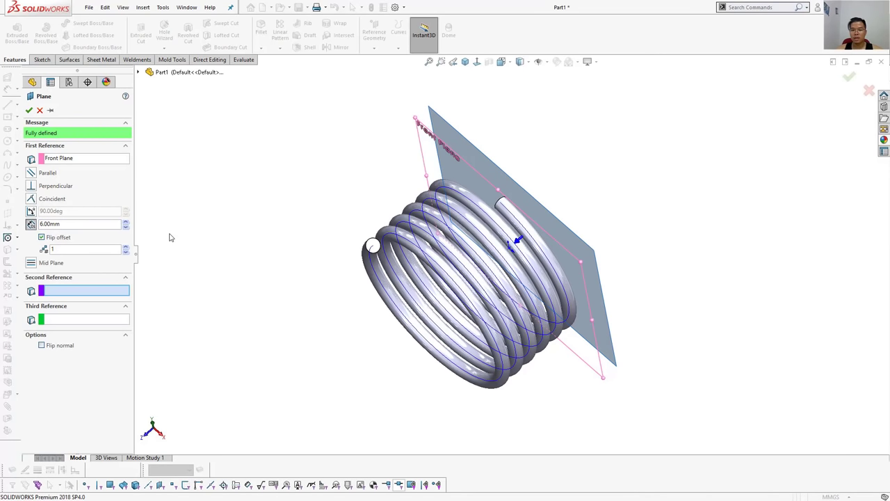
{"action": "middle_click_drag", "start_coordinate": [170, 237], "coordinate": [294, 226]}
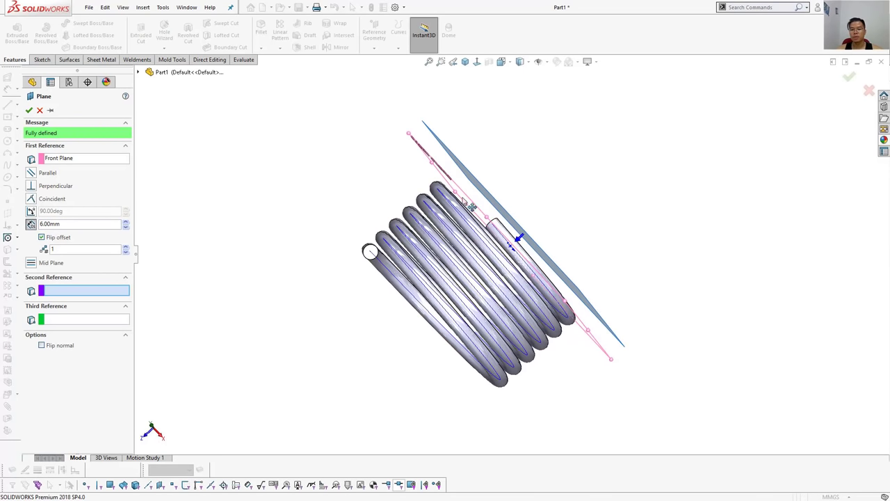
{"action": "middle_click_drag", "start_coordinate": [386, 231], "coordinate": [512, 242]}
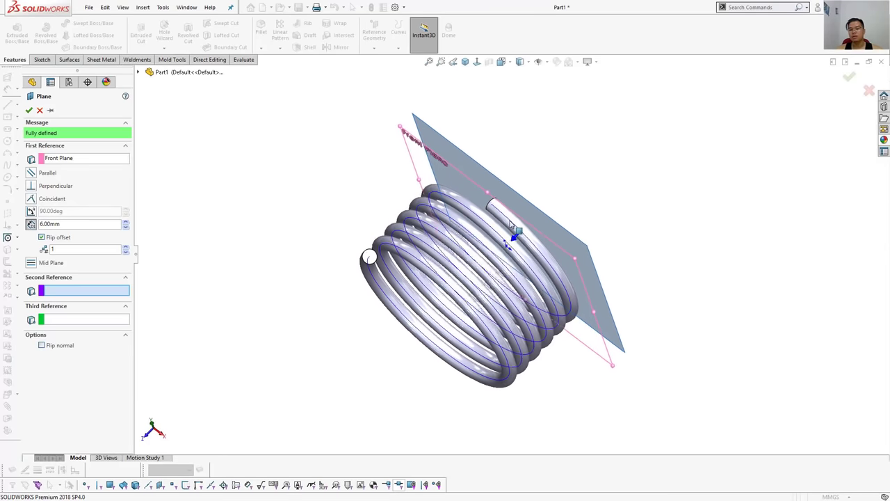
{"action": "left_click", "coordinate": [28, 110]}
{"action": "right_click_drag", "start_coordinate": [664, 155], "coordinate": [645, 158]}
Step: Draw a line from the origin and dimension it to 200 mm
{"action": "middle_click_drag", "start_coordinate": [392, 263], "coordinate": [388, 273]}
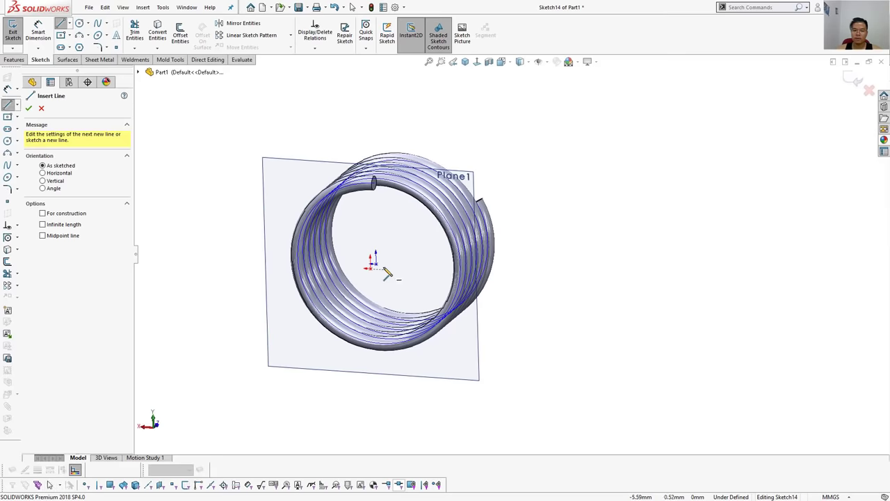
{"action": "left_click", "coordinate": [374, 269]}
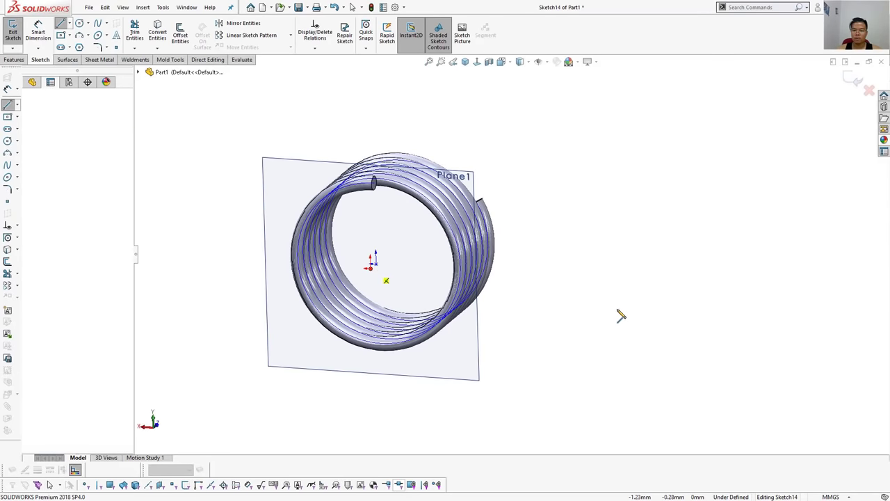
{"action": "left_click", "coordinate": [681, 290]}
{"action": "key", "text": "Escape"}
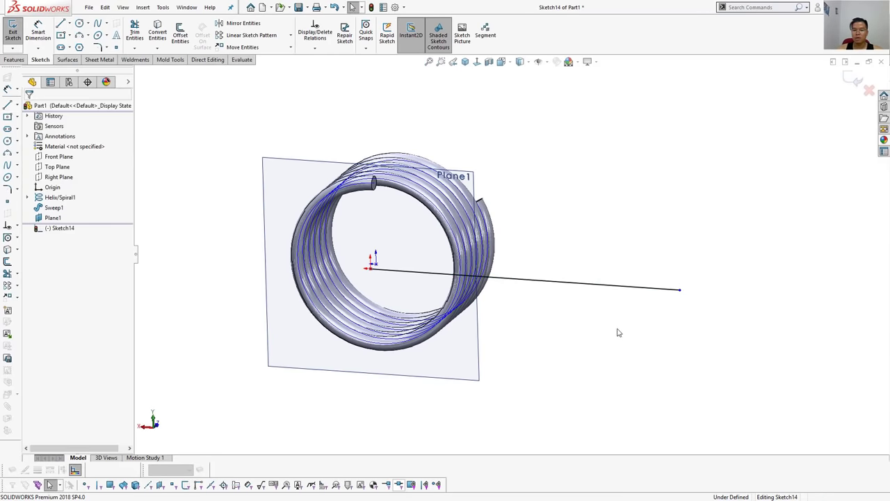
{"action": "right_click_drag", "start_coordinate": [616, 331], "coordinate": [602, 293]}
{"action": "left_click", "coordinate": [599, 286]}
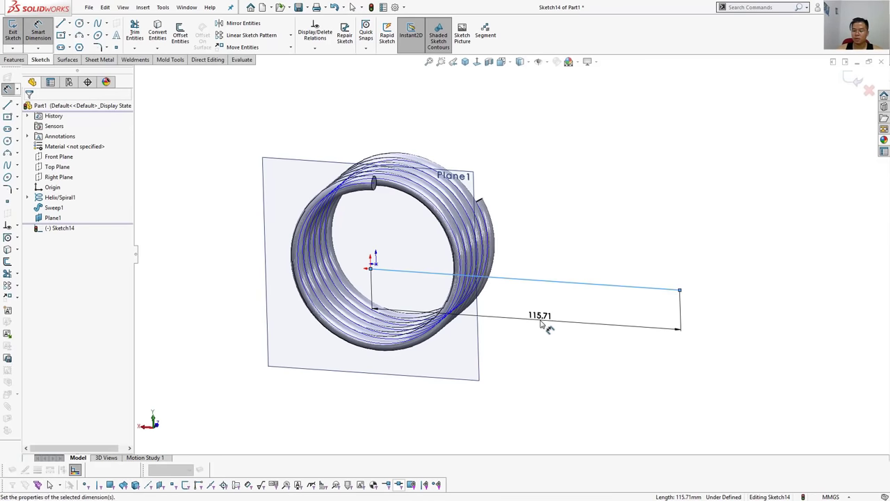
{"action": "left_click", "coordinate": [542, 324]}
{"action": "type", "text": "200"}
{"action": "key", "text": "Return"}
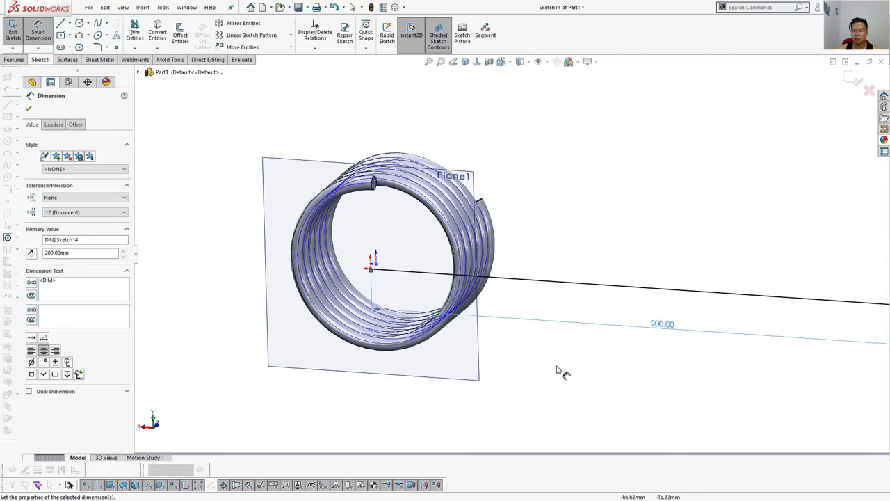
{"action": "key", "text": "Escape"}
{"action": "key", "text": "Escape"}
Step: Convert the 200 mm line into construction geometry
{"action": "left_click", "coordinate": [574, 274]}
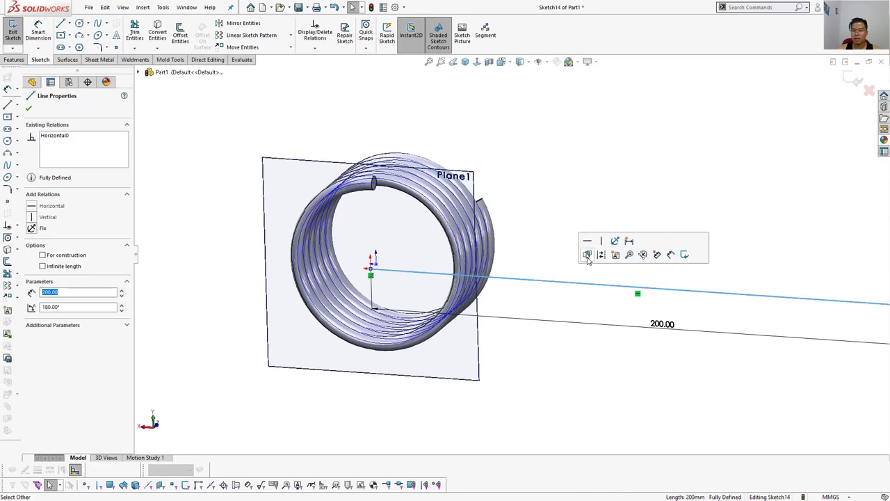
{"action": "left_click", "coordinate": [600, 254]}
{"action": "key", "text": "f"}
{"action": "middle_click_drag", "start_coordinate": [582, 190], "coordinate": [492, 329]}
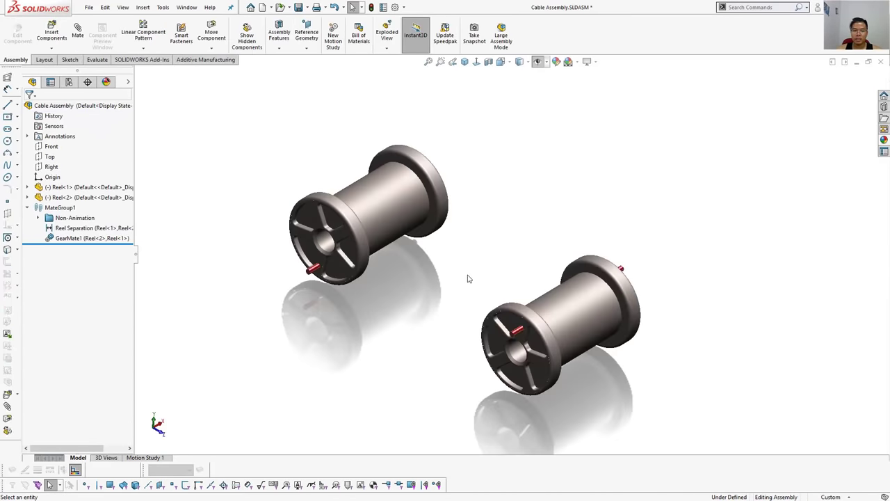
{"action": "left_click", "coordinate": [103, 229]}
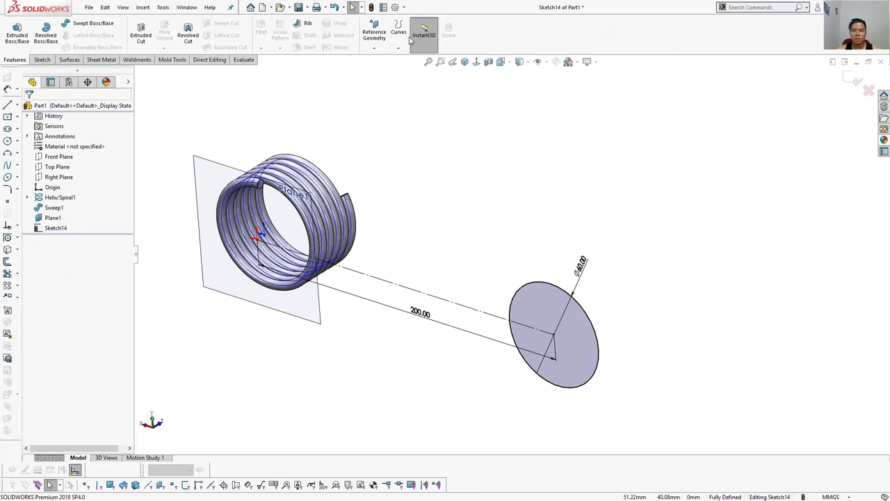
Step: Add a reversed helix on the far circle, 35 mm high with 6 mm pitch
{"action": "left_click", "coordinate": [420, 72]}
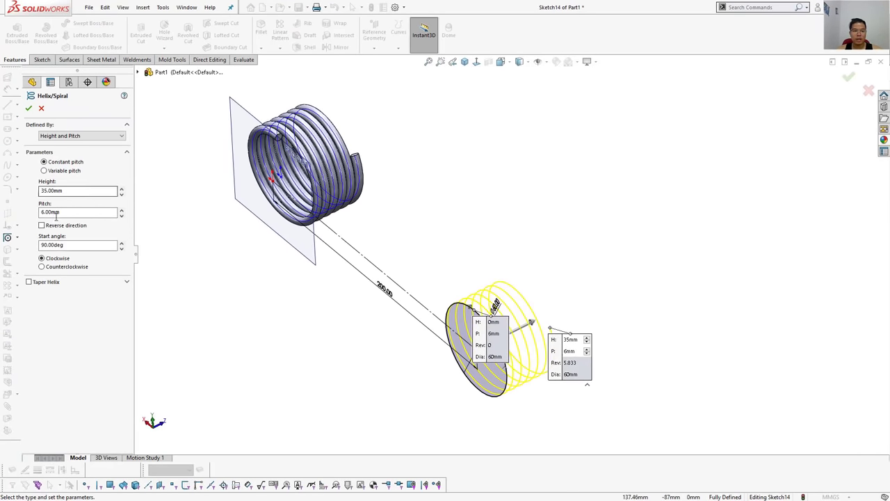
{"action": "left_click", "coordinate": [55, 227]}
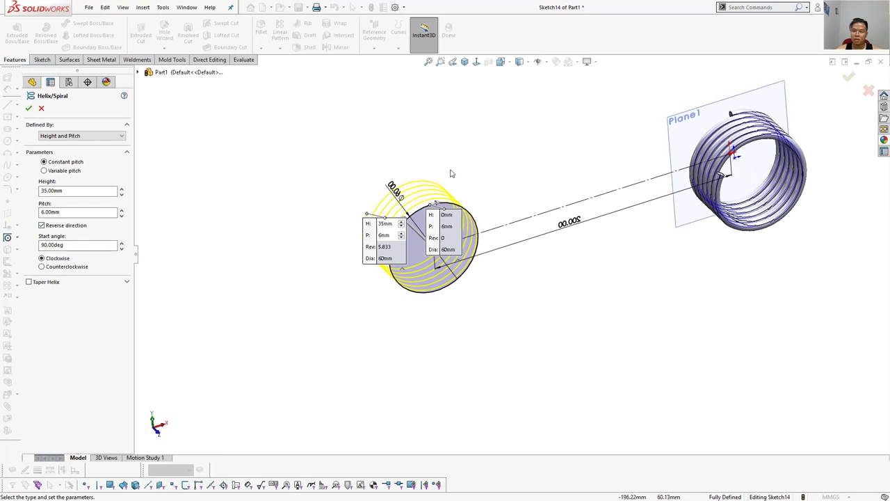
{"action": "left_click", "coordinate": [29, 109]}
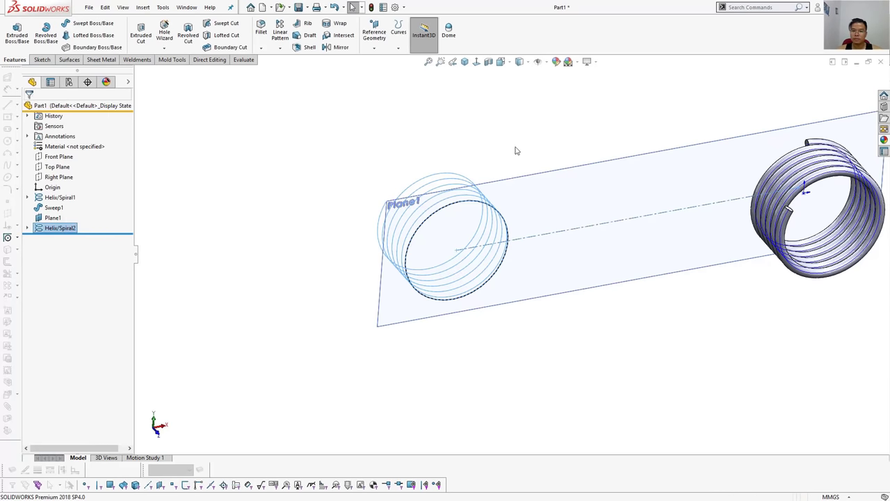
Step: Hide Plane1 and edit Helix/Spiral2 so it winds counterclockwise
{"action": "left_click", "coordinate": [498, 184]}
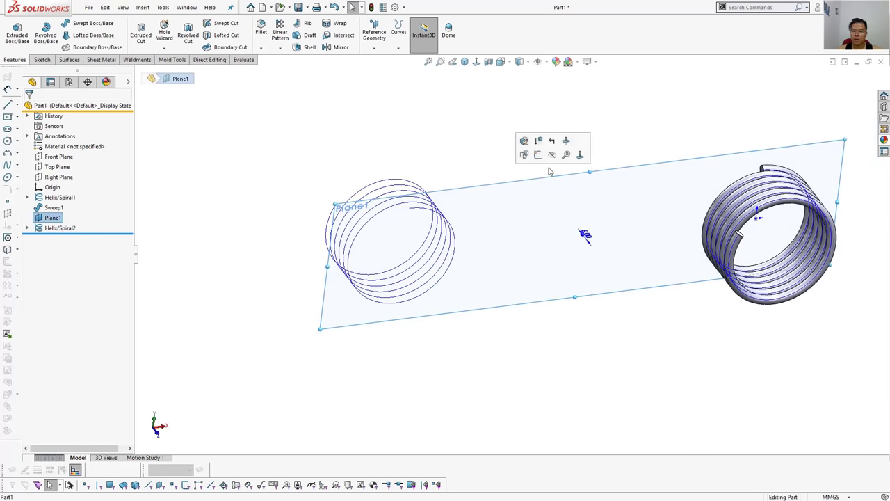
{"action": "left_click", "coordinate": [539, 155]}
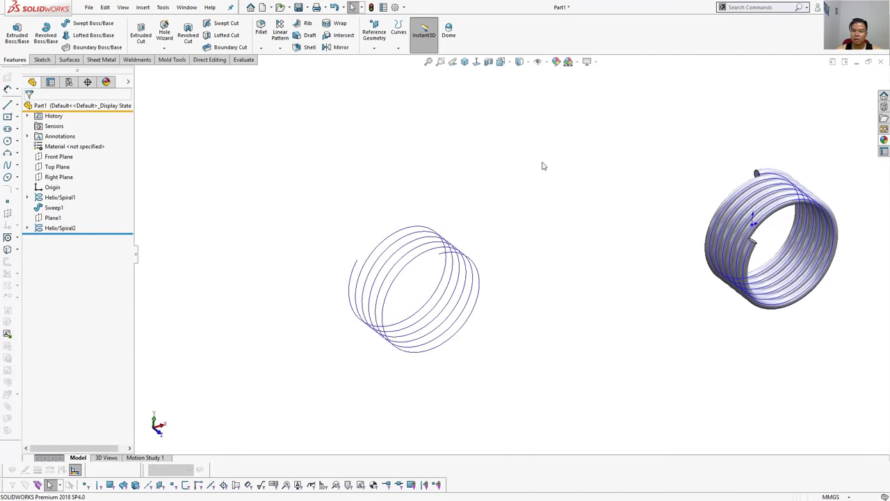
{"action": "left_click", "coordinate": [62, 228]}
{"action": "left_click", "coordinate": [72, 201]}
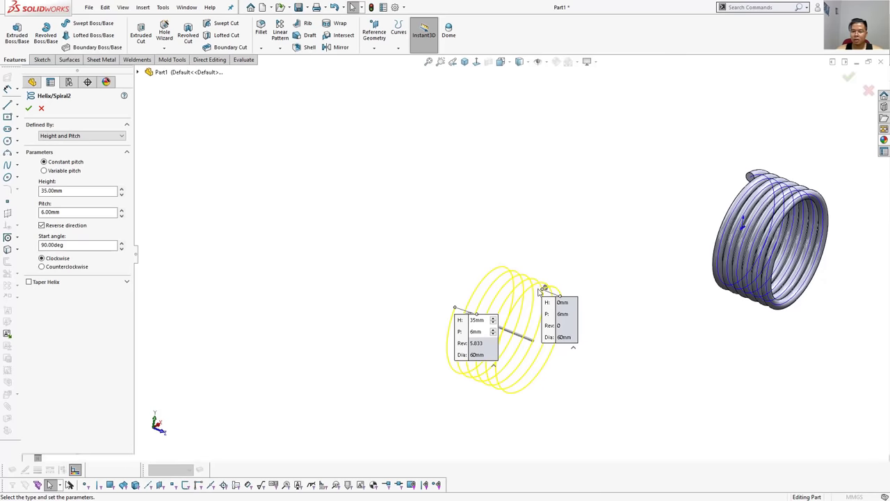
{"action": "left_click", "coordinate": [59, 269]}
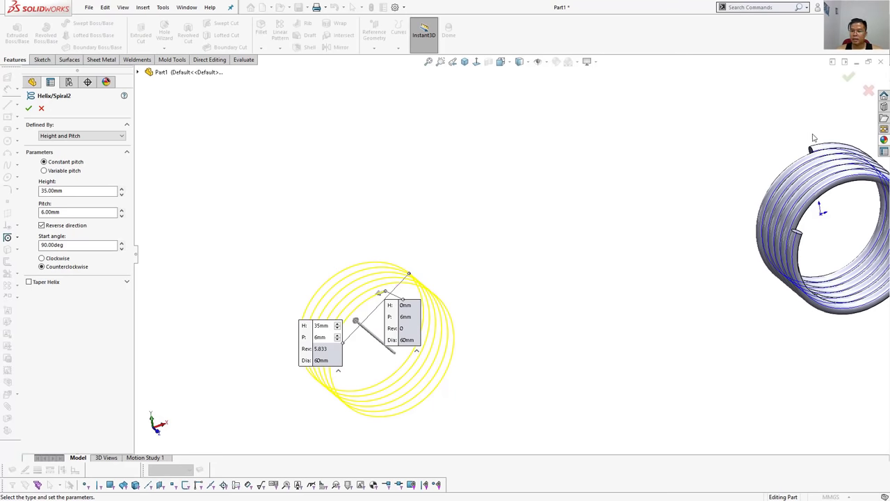
{"action": "middle_click_drag", "start_coordinate": [814, 138], "coordinate": [820, 152]}
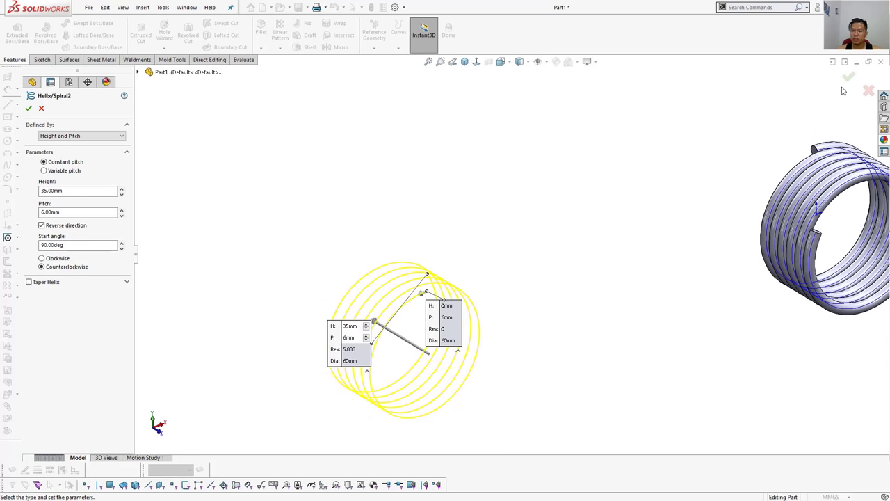
{"action": "key", "text": "Return"}
{"action": "mouse_move", "coordinate": [574, 188]}
{"action": "middle_mouse_down"}
{"action": "mouse_move", "coordinate": [359, 168]}
{"action": "mouse_move", "coordinate": [108, 26]}
{"action": "middle_mouse_up"}
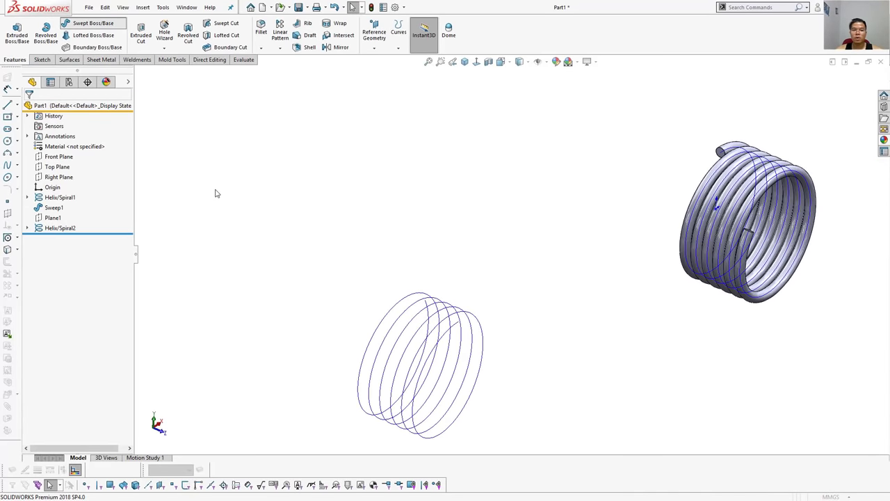
{"action": "left_click", "coordinate": [65, 143]}
{"action": "type", "text": "5"}
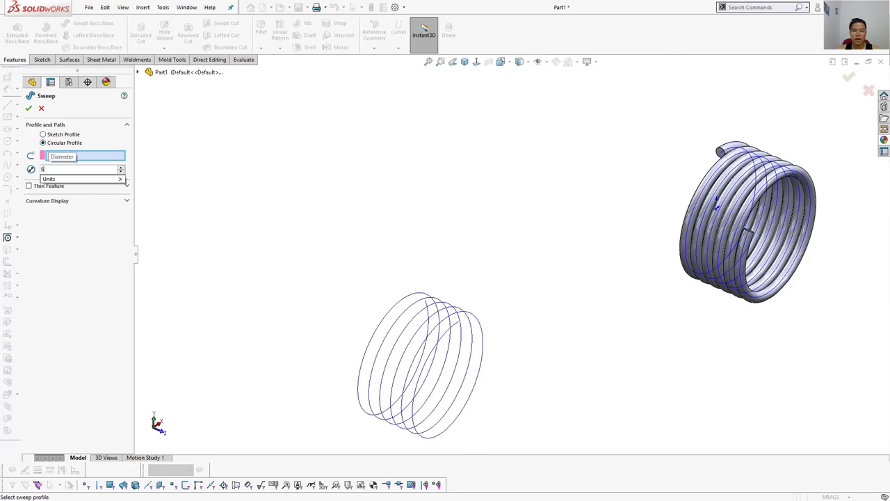
{"action": "key", "text": "Return"}
{"action": "left_click", "coordinate": [407, 306]}
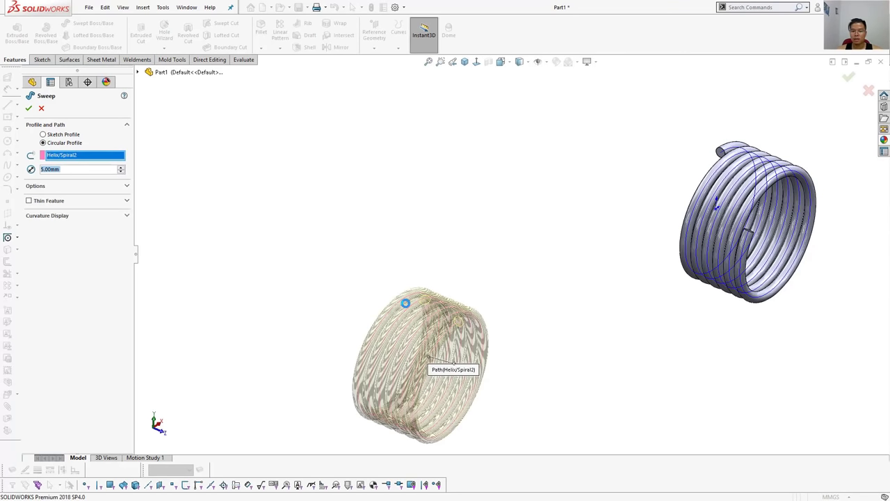
{"action": "right_click", "coordinate": [414, 309]}
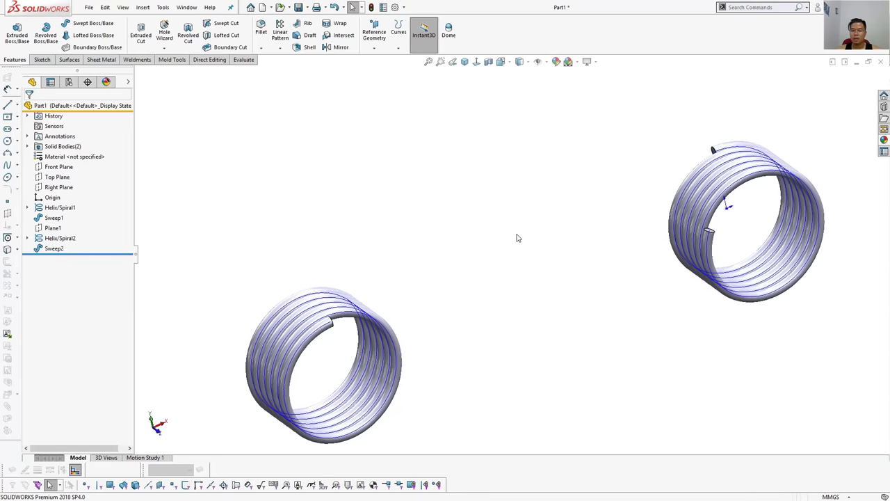
{"action": "key", "text": "Left"}
{"action": "key", "text": "Left"}
{"action": "key", "text": "Left"}
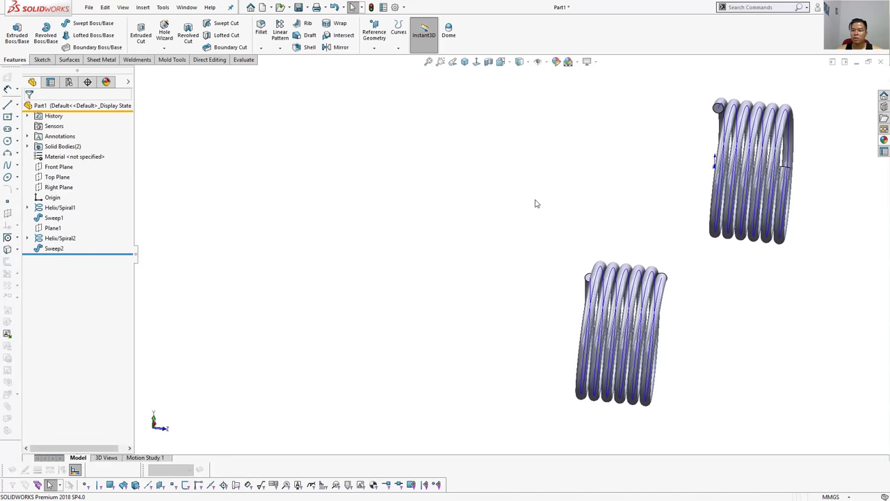
{"action": "key", "text": "Left"}
{"action": "key", "text": "Left"}
{"action": "key", "text": "Left"}
{"action": "key", "text": "Left"}
{"action": "key", "text": "Left"}
{"action": "key", "text": "Left"}
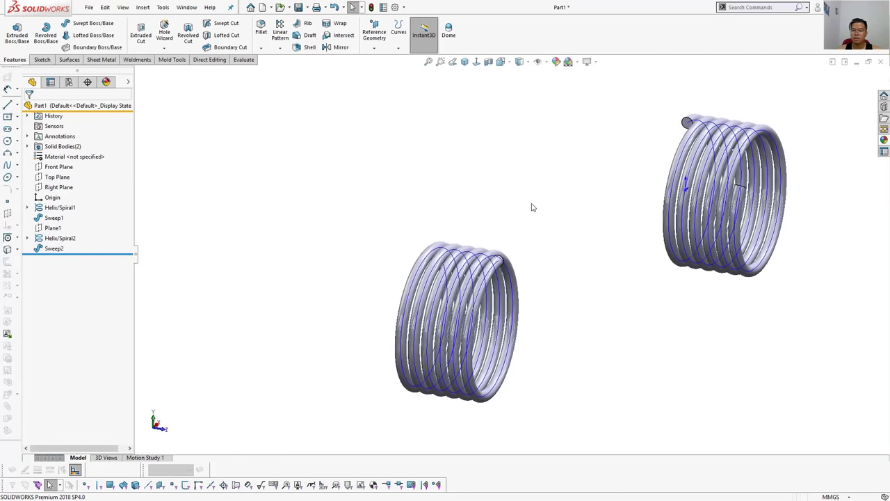
{"action": "key", "text": "Left"}
{"action": "key", "text": "Left"}
{"action": "key", "text": "Left"}
{"action": "key", "text": "Left"}
{"action": "key", "text": "Left"}
{"action": "key", "text": "Left"}
{"action": "key", "text": "Left"}
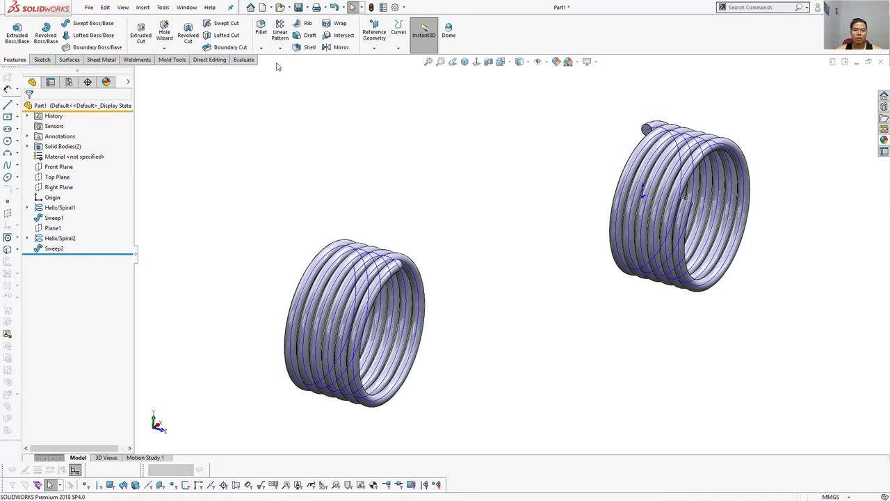
Step: Start a 3D sketch and draw a straight line between the two coil ends
{"action": "left_click", "coordinate": [41, 59]}
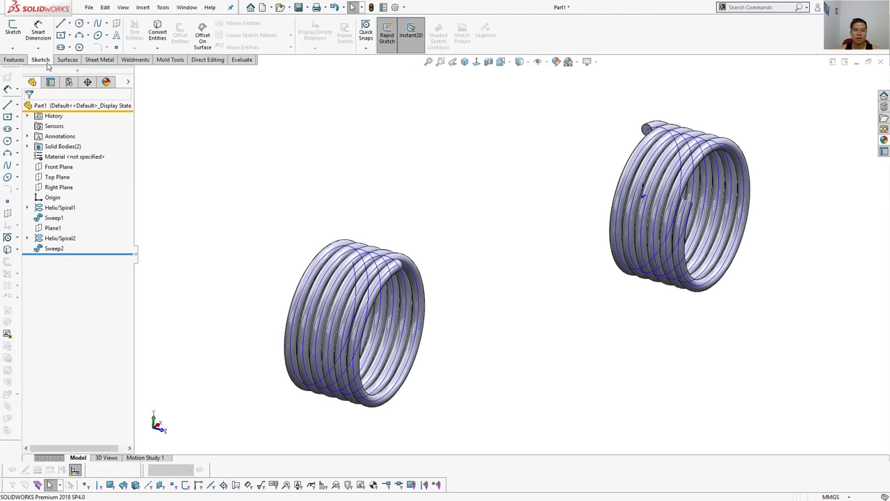
{"action": "left_click", "coordinate": [12, 48]}
{"action": "left_click", "coordinate": [18, 69]}
{"action": "right_click_drag", "start_coordinate": [544, 189], "coordinate": [564, 171]}
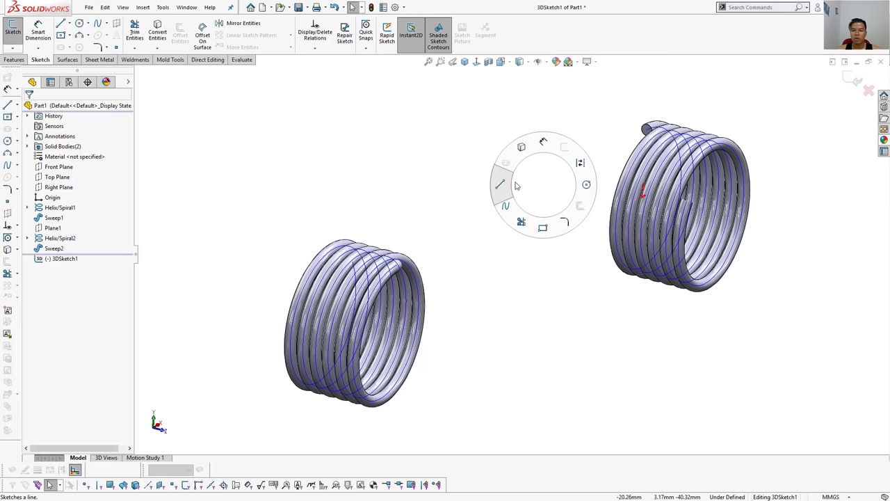
{"action": "key", "text": "Left"}
{"action": "key", "text": "Left"}
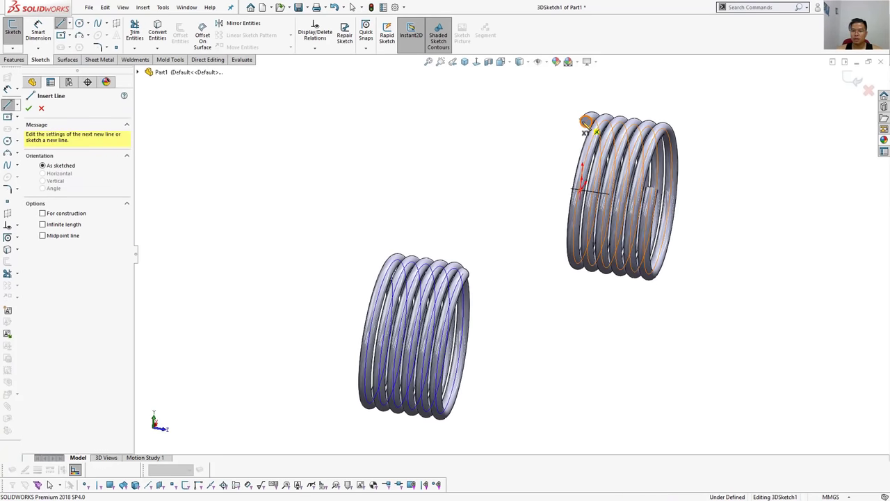
{"action": "left_click", "coordinate": [587, 124]}
{"action": "middle_click_drag", "start_coordinate": [480, 222], "coordinate": [397, 268]}
{"action": "scroll", "coordinate": [403, 257], "scroll_direction": "down", "scroll_amount": 3}
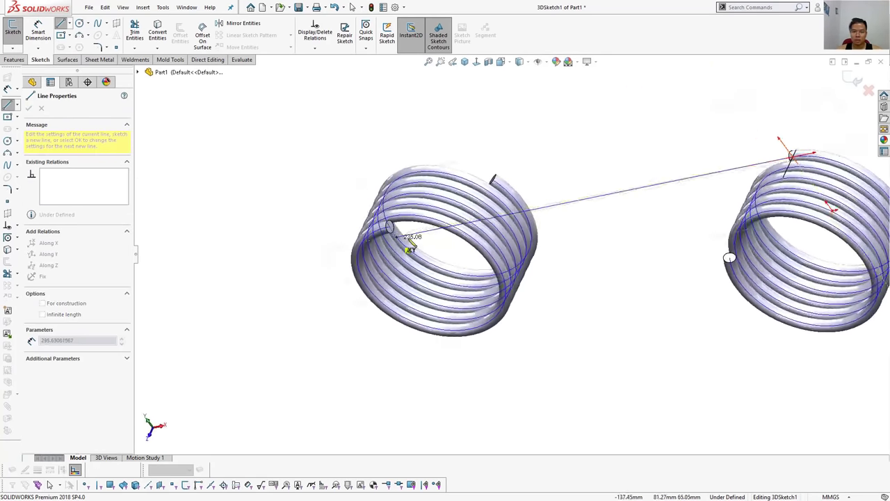
{"action": "scroll", "coordinate": [487, 236], "scroll_direction": "down", "scroll_amount": 3}
{"action": "scroll", "coordinate": [505, 235], "scroll_direction": "down", "scroll_amount": 2}
{"action": "left_click", "coordinate": [500, 224]}
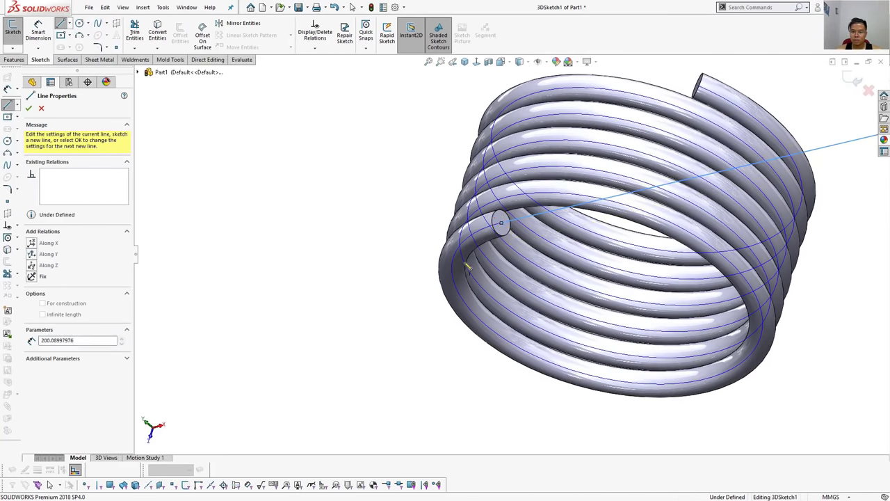
{"action": "scroll", "coordinate": [362, 273], "scroll_direction": "up", "scroll_amount": 1}
{"action": "key", "text": "Escape"}
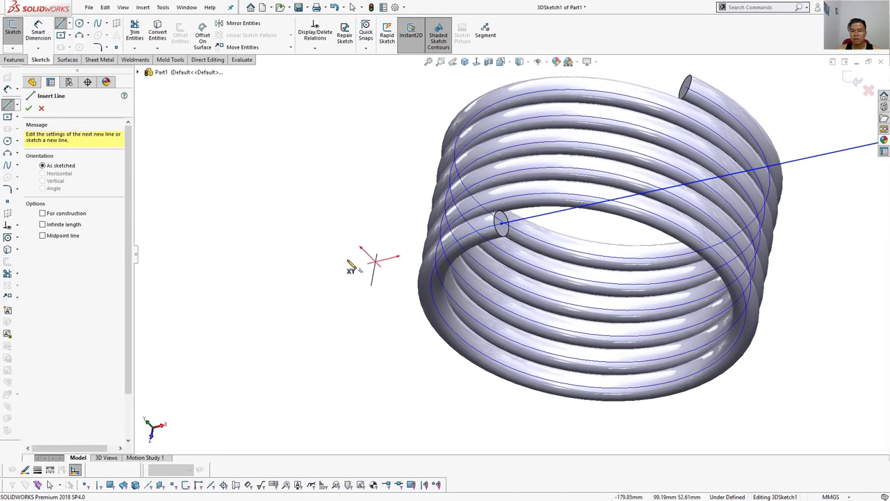
Step: Make the line's first endpoint concentric with the near coil's end edge
{"action": "mouse_move", "coordinate": [368, 271]}
{"action": "middle_mouse_down"}
{"action": "mouse_move", "coordinate": [467, 254]}
{"action": "mouse_move", "coordinate": [338, 188]}
{"action": "middle_mouse_up"}
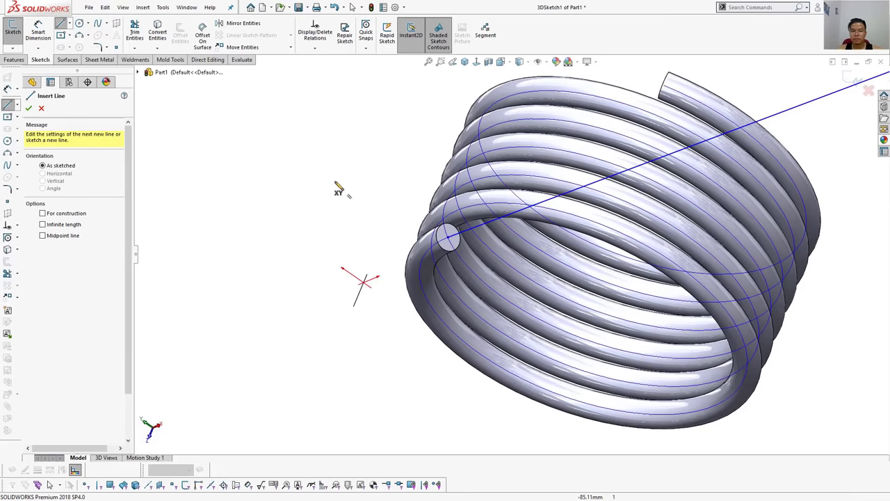
{"action": "mouse_move", "coordinate": [338, 189]}
{"action": "right_mouse_down"}
{"action": "mouse_move", "coordinate": [323, 189]}
{"action": "mouse_move", "coordinate": [335, 210]}
{"action": "right_mouse_up"}
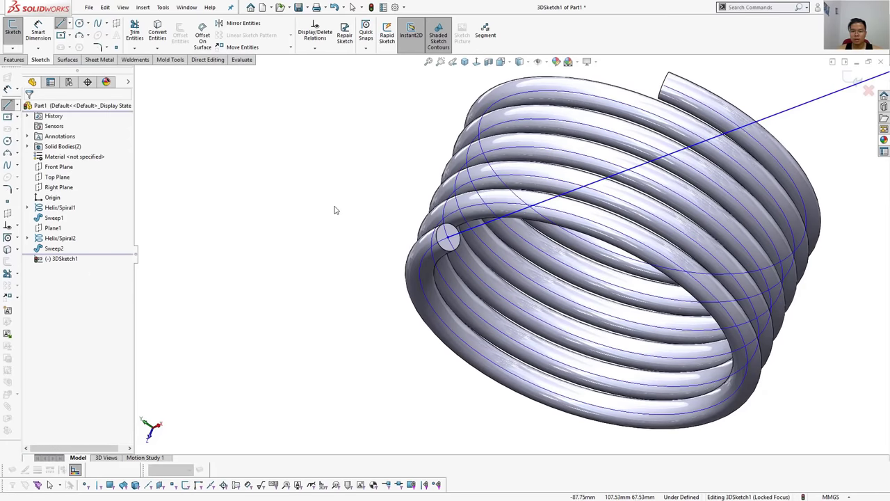
{"action": "left_click", "coordinate": [448, 237]}
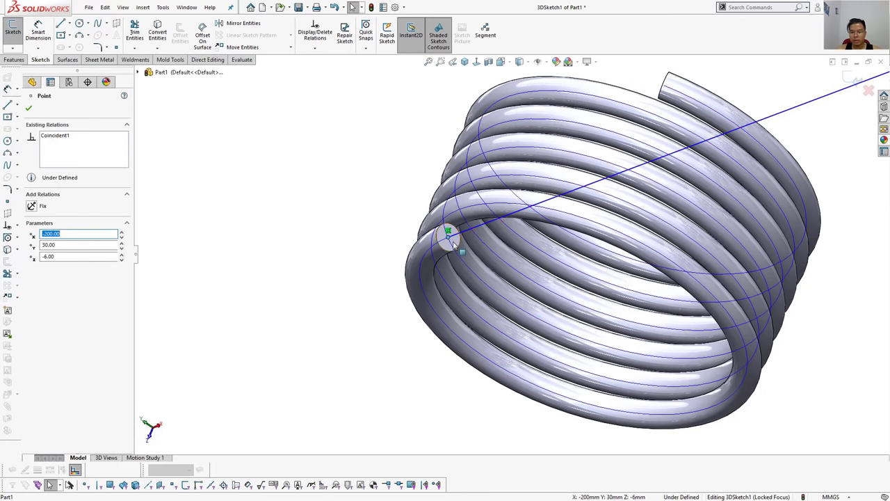
{"action": "left_click", "coordinate": [449, 236]}
{"action": "key", "text": "Escape"}
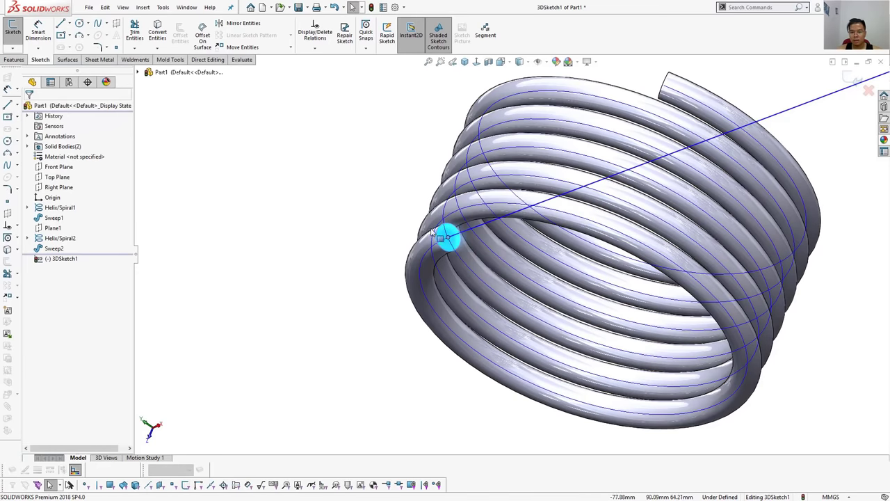
{"action": "left_click", "coordinate": [447, 231]}
{"action": "left_click", "coordinate": [449, 237]}
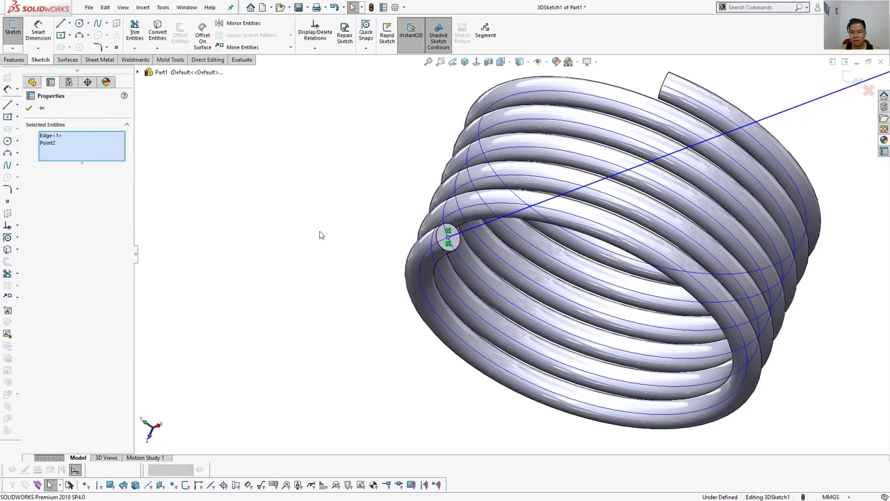
{"action": "left_click", "coordinate": [318, 234]}
{"action": "left_click", "coordinate": [442, 237]}
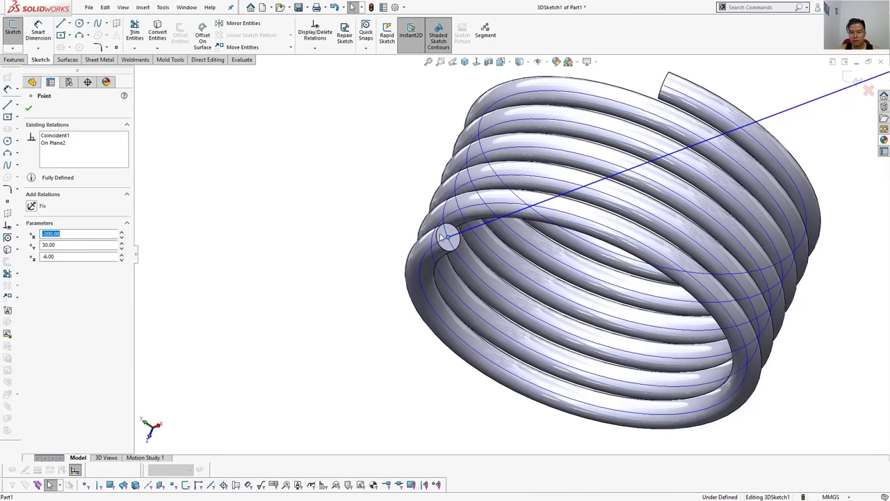
{"action": "left_click", "coordinate": [447, 235]}
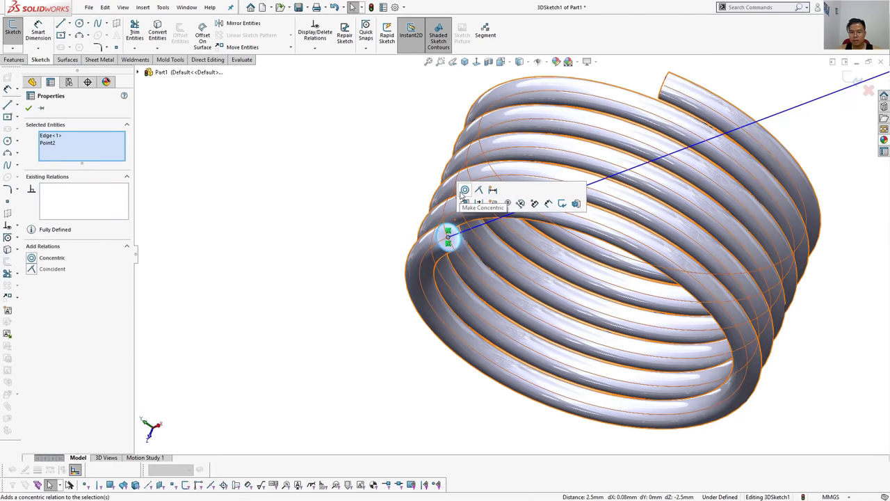
{"action": "left_click", "coordinate": [389, 194]}
Step: Place the other endpoint on the far coil's end face, fully defining the line
{"action": "middle_click_drag", "start_coordinate": [388, 194], "coordinate": [444, 222]}
{"action": "scroll", "coordinate": [459, 233], "scroll_direction": "down", "scroll_amount": 3}
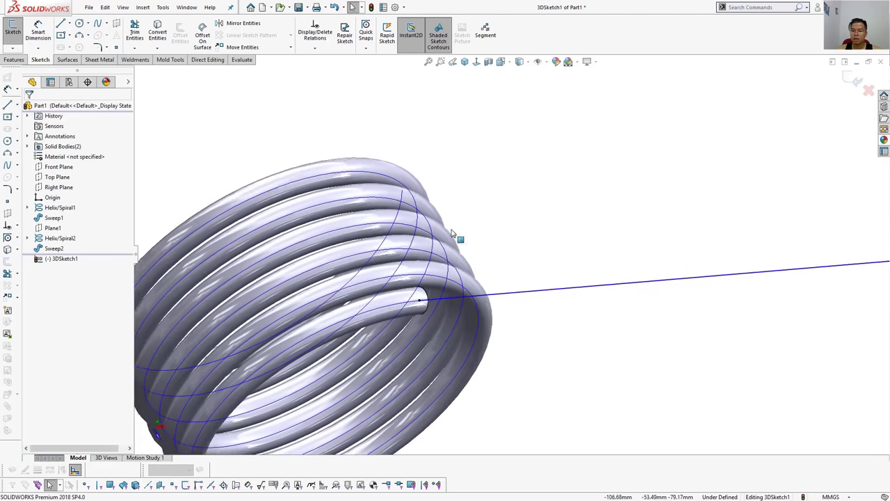
{"action": "scroll", "coordinate": [474, 246], "scroll_direction": "down", "scroll_amount": 3}
{"action": "scroll", "coordinate": [480, 246], "scroll_direction": "up", "scroll_amount": 3}
{"action": "mouse_move", "coordinate": [487, 246]}
{"action": "middle_mouse_down"}
{"action": "mouse_move", "coordinate": [512, 249]}
{"action": "mouse_move", "coordinate": [536, 208]}
{"action": "middle_mouse_up"}
{"action": "scroll", "coordinate": [602, 153], "scroll_direction": "down", "scroll_amount": 3}
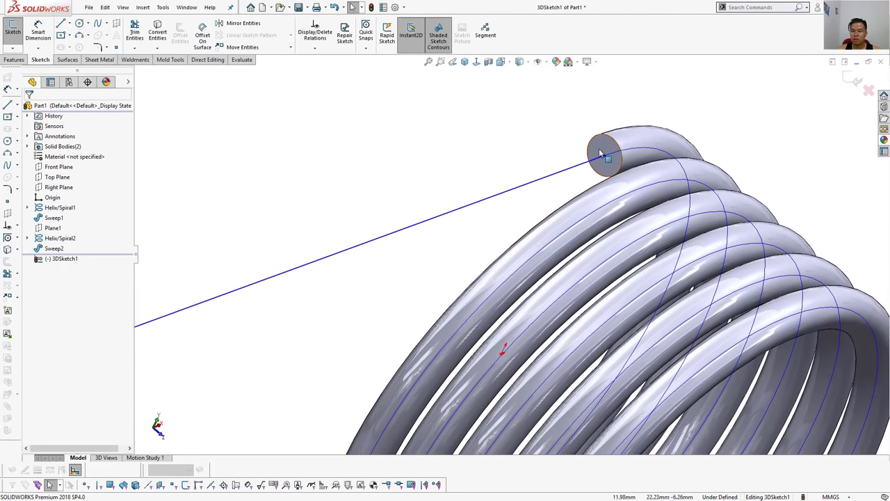
{"action": "left_click", "coordinate": [604, 148], "text": "ctrl"}
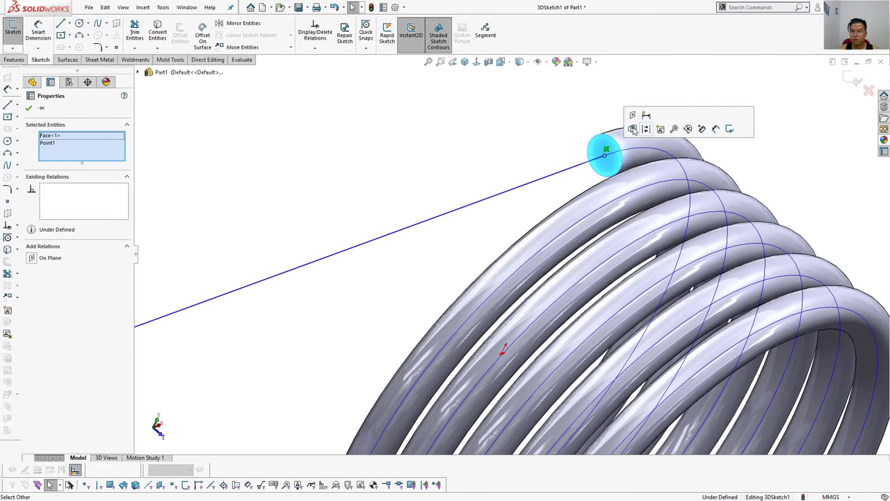
{"action": "left_click", "coordinate": [638, 118]}
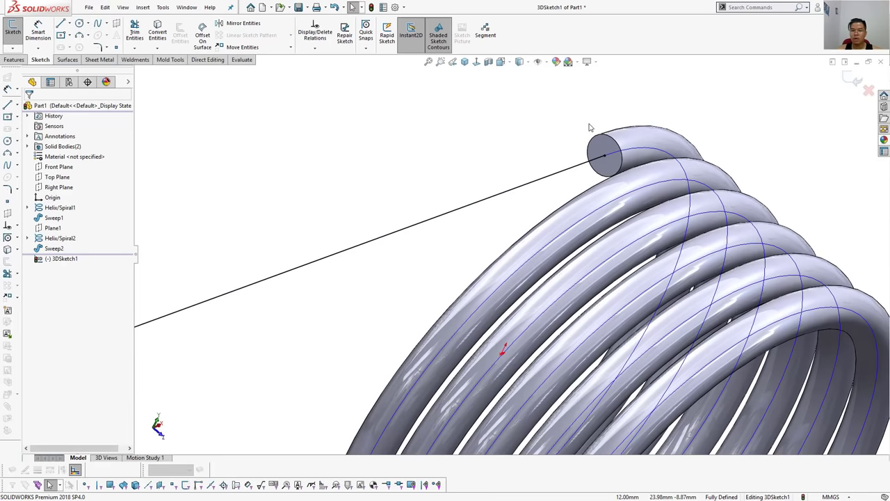
{"action": "scroll", "coordinate": [589, 128], "scroll_direction": "up", "scroll_amount": 3}
{"action": "scroll", "coordinate": [588, 127], "scroll_direction": "up", "scroll_amount": 3}
{"action": "scroll", "coordinate": [586, 133], "scroll_direction": "up", "scroll_amount": 2}
{"action": "scroll", "coordinate": [578, 151], "scroll_direction": "up", "scroll_amount": 2}
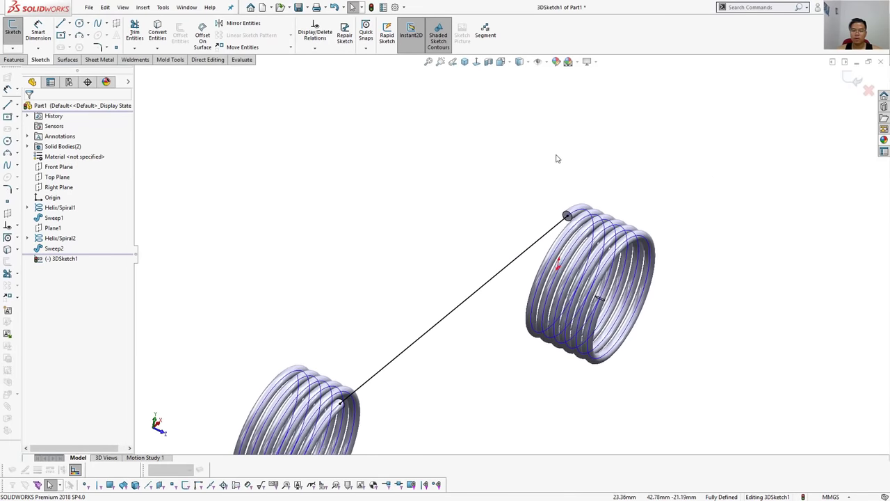
{"action": "middle_click_drag", "start_coordinate": [556, 159], "coordinate": [563, 177]}
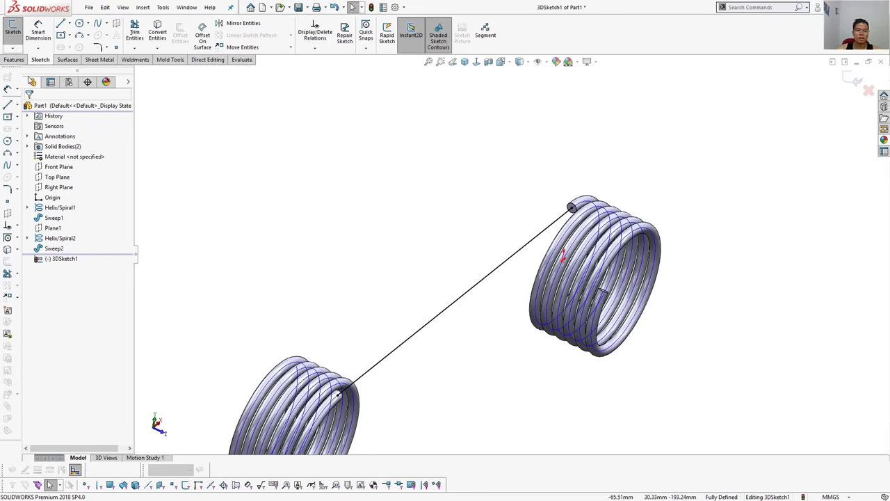
Step: Sweep a 5 mm circular profile along 3DSketch1 to create the connecting cable
{"action": "left_click", "coordinate": [19, 61]}
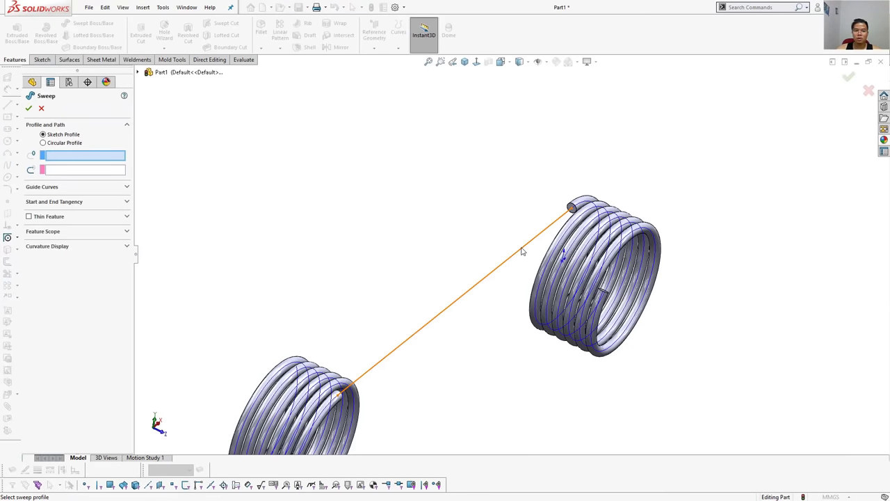
{"action": "left_click", "coordinate": [44, 142]}
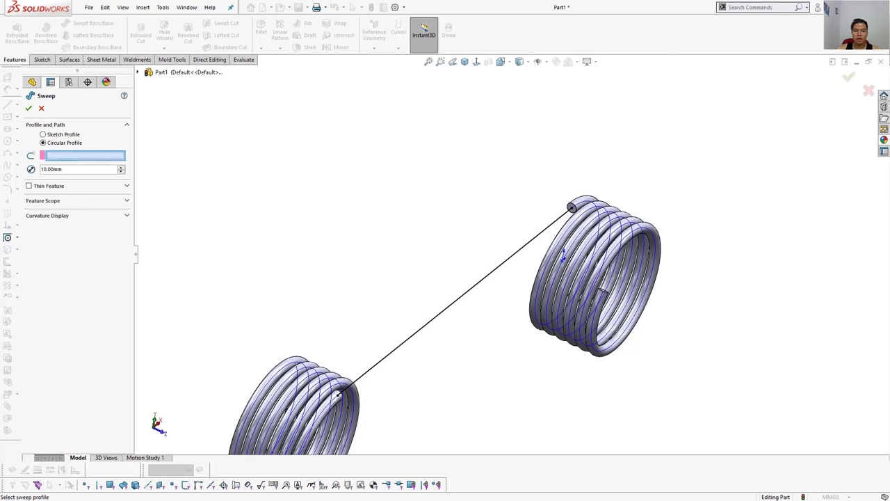
{"action": "type", "text": "5"}
{"action": "key", "text": "Return"}
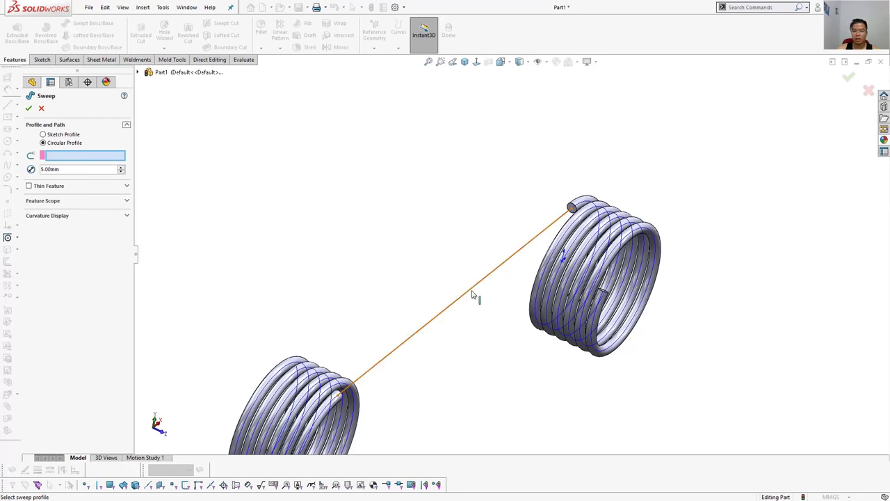
{"action": "left_click", "coordinate": [471, 294]}
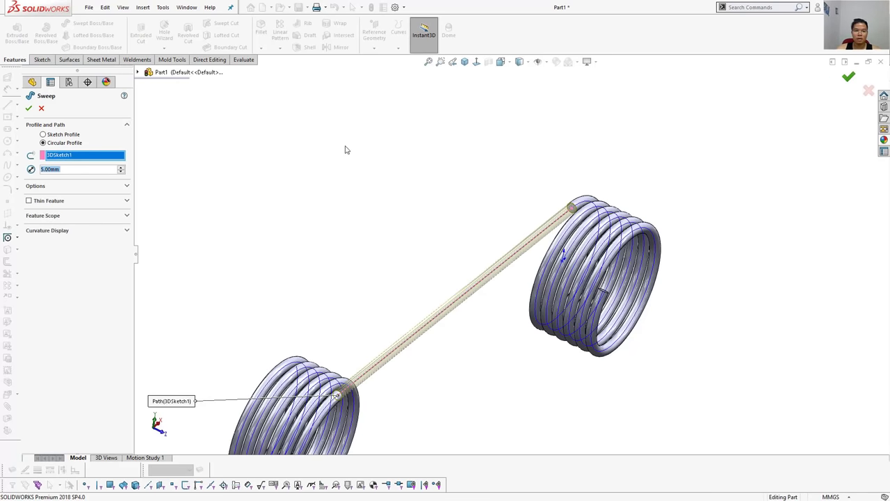
{"action": "key", "text": "Return"}
Step: Rotate the model to inspect the cable, then select the Helix/Spiral1 curve
{"action": "key", "text": "Up"}
{"action": "key", "text": "Up"}
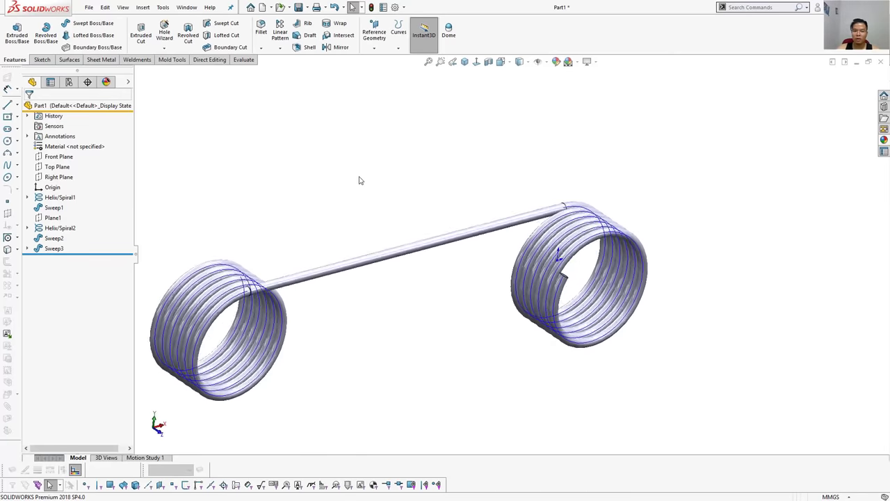
{"action": "key", "text": "Up"}
{"action": "key", "text": "Up"}
{"action": "key", "text": "Up"}
{"action": "key", "text": "Up"}
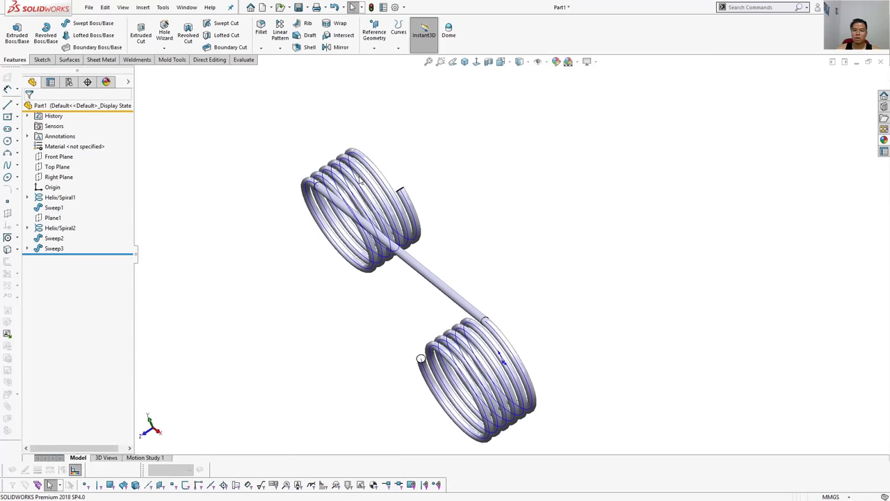
{"action": "key", "text": "Up"}
{"action": "key", "text": "Up"}
{"action": "key", "text": "Up"}
{"action": "key", "text": "Up"}
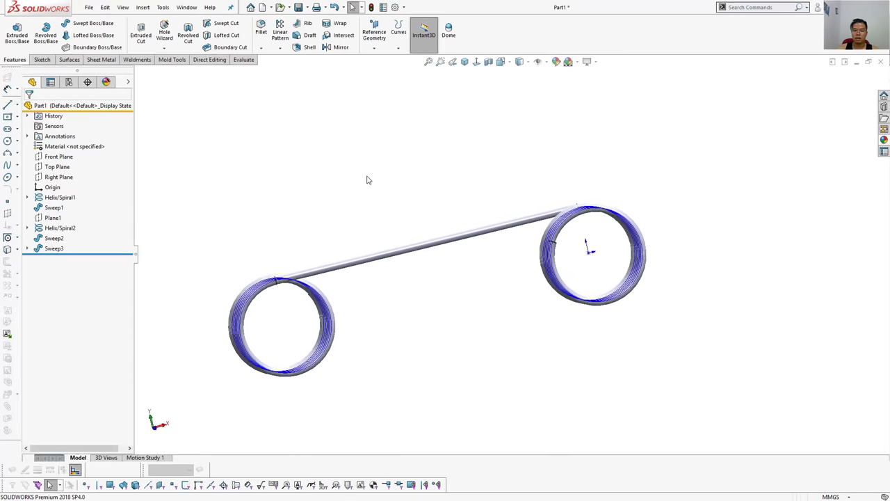
{"action": "key", "text": "Up"}
{"action": "key", "text": "Up"}
{"action": "key", "text": "Up"}
{"action": "key", "text": "Up"}
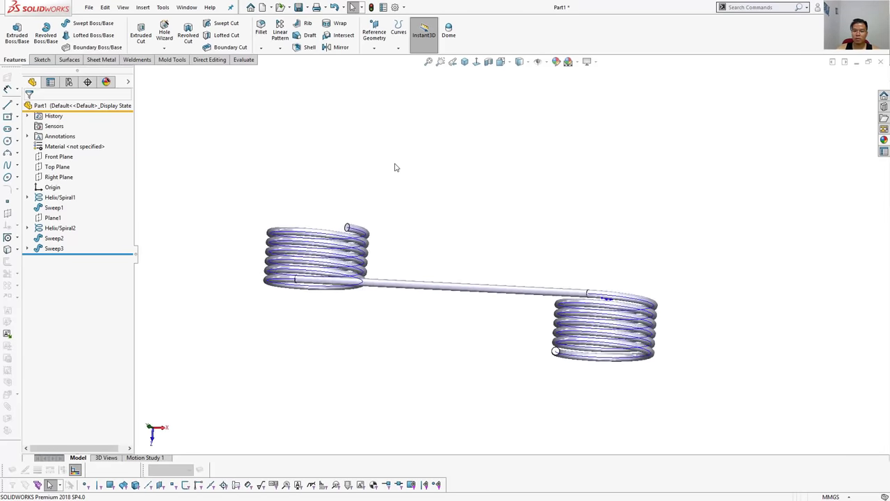
{"action": "key", "text": "Up"}
{"action": "key", "text": "Up"}
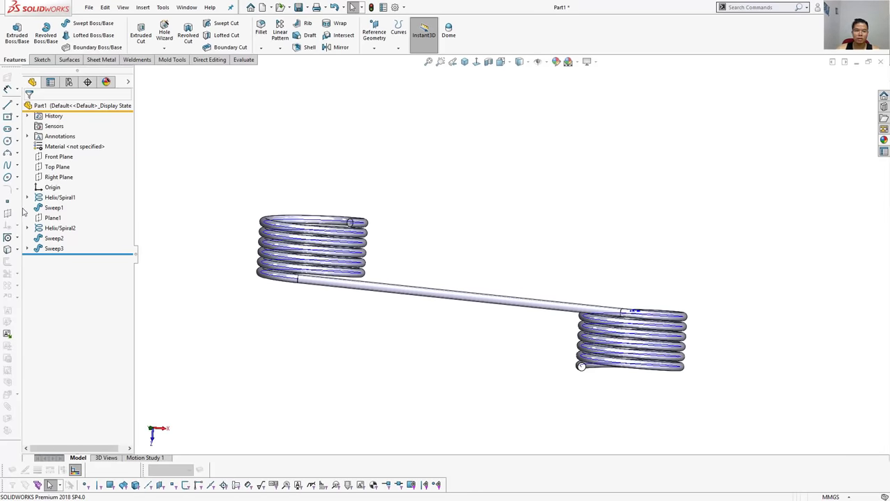
{"action": "left_click", "coordinate": [27, 197]}
{"action": "left_click", "coordinate": [63, 198]}
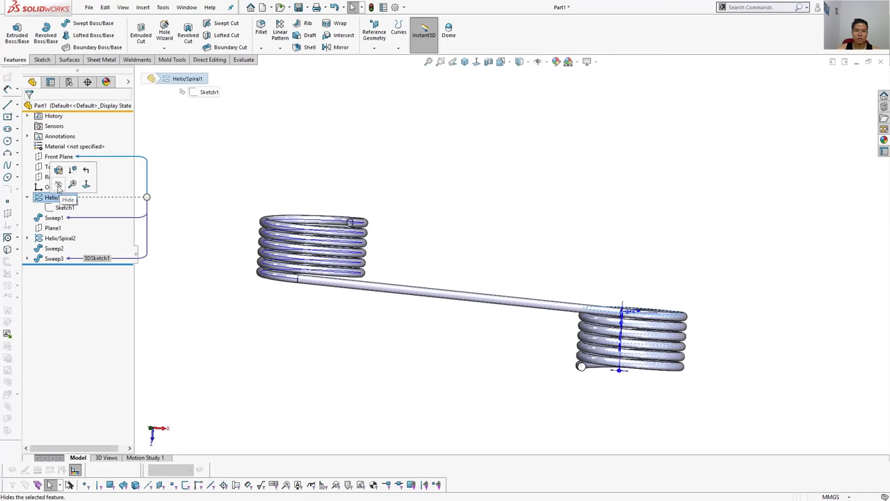
Step: Hide the Helix/Spiral1 curve and turn the coils to an end-on view
{"action": "left_click", "coordinate": [147, 223]}
{"action": "left_click", "coordinate": [62, 239]}
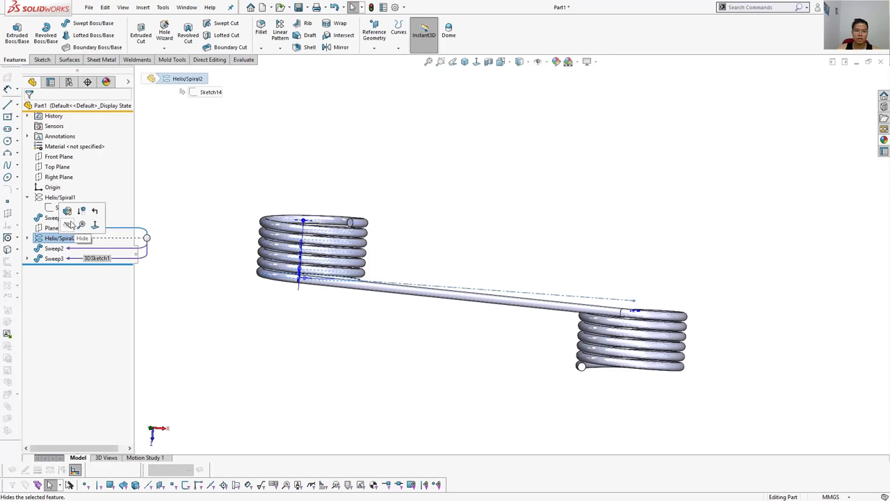
{"action": "key", "text": "ctrl+8"}
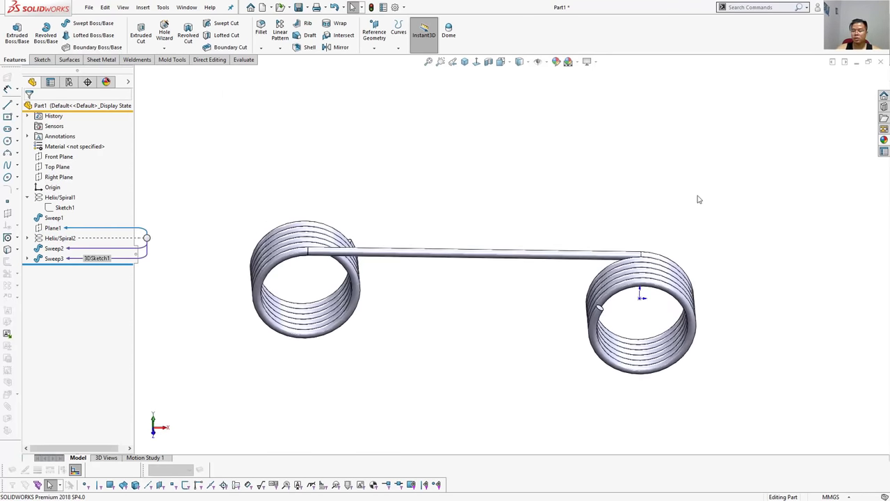
Step: Apply the Painted candy apple red appearance to the whole cable body
{"action": "left_click", "coordinate": [884, 140]}
{"action": "scroll", "coordinate": [775, 202], "scroll_direction": "down", "scroll_amount": 5}
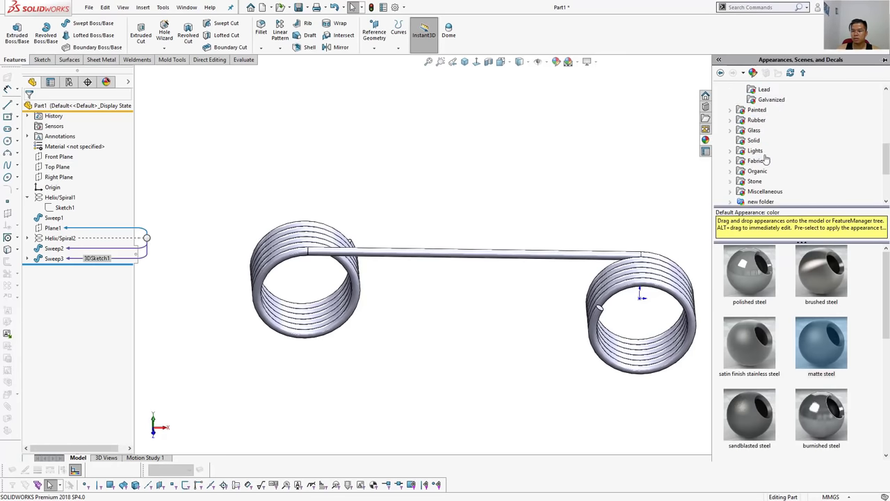
{"action": "scroll", "coordinate": [751, 135], "scroll_direction": "up", "scroll_amount": 2}
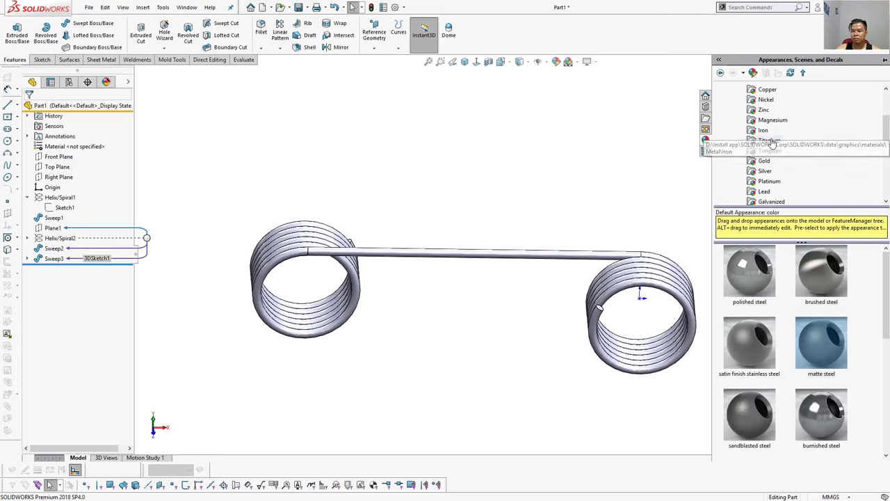
{"action": "scroll", "coordinate": [805, 137], "scroll_direction": "down", "scroll_amount": 1}
{"action": "left_click", "coordinate": [757, 141]}
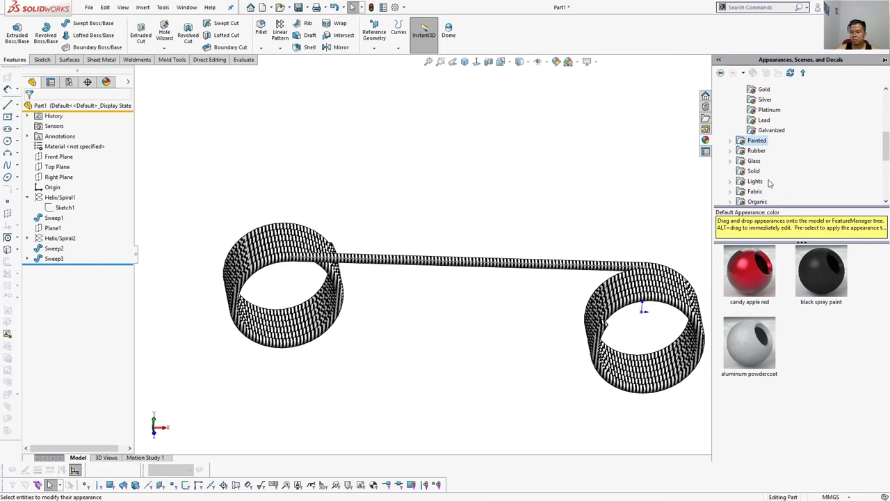
{"action": "left_click_drag", "start_coordinate": [750, 273], "coordinate": [661, 278]}
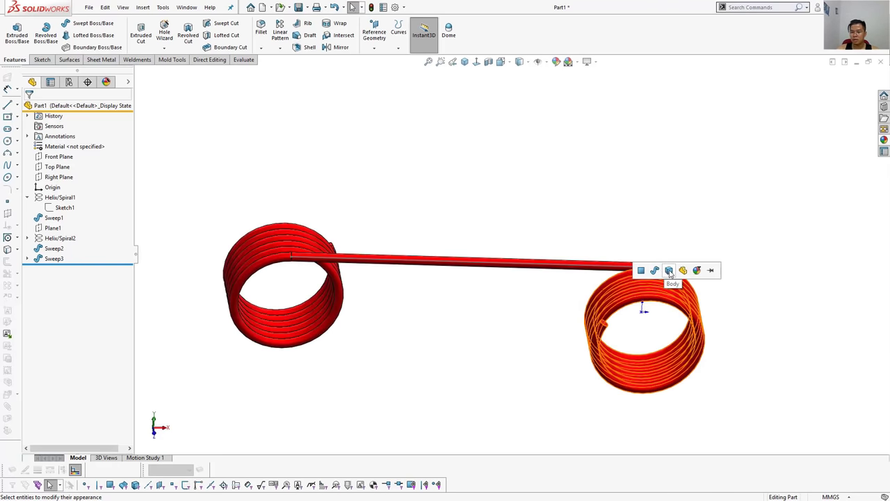
{"action": "left_click", "coordinate": [669, 270]}
Step: Inspect the red cable and expand Sweep3 to reveal its 3DSketch1
{"action": "middle_click_drag", "start_coordinate": [586, 175], "coordinate": [546, 197]}
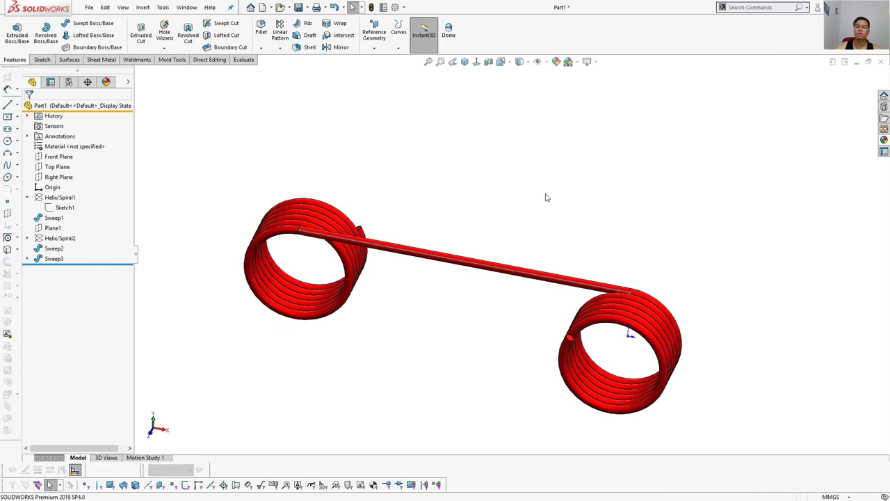
{"action": "middle_click_drag", "start_coordinate": [537, 227], "coordinate": [525, 231]}
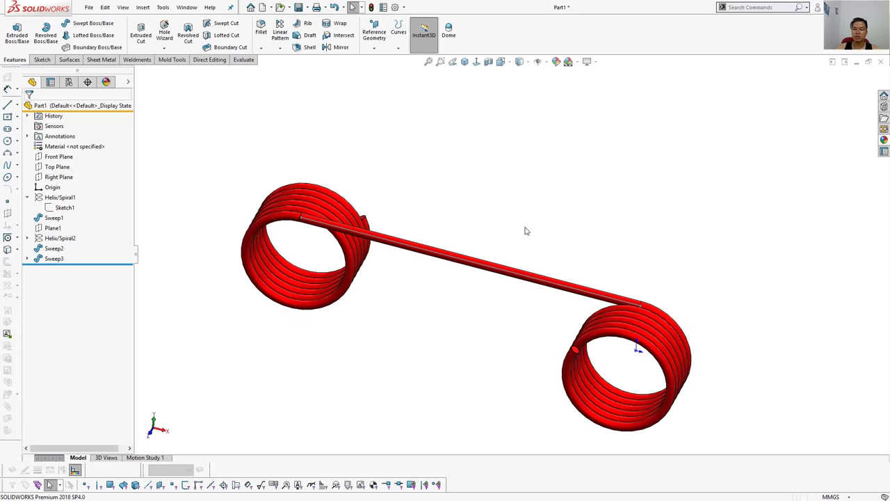
{"action": "left_click", "coordinate": [506, 277]}
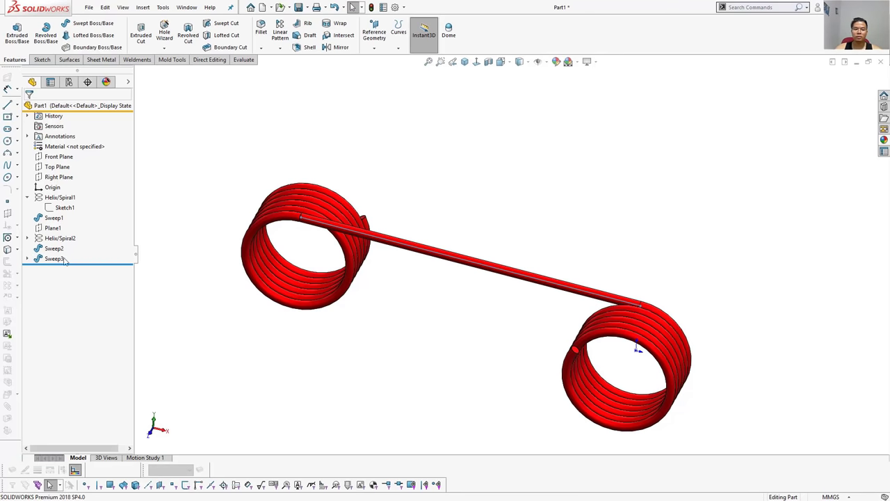
{"action": "left_click", "coordinate": [473, 197]}
{"action": "mouse_move", "coordinate": [483, 197]}
{"action": "middle_mouse_down"}
{"action": "mouse_move", "coordinate": [510, 202]}
{"action": "mouse_move", "coordinate": [511, 191]}
{"action": "middle_mouse_up"}
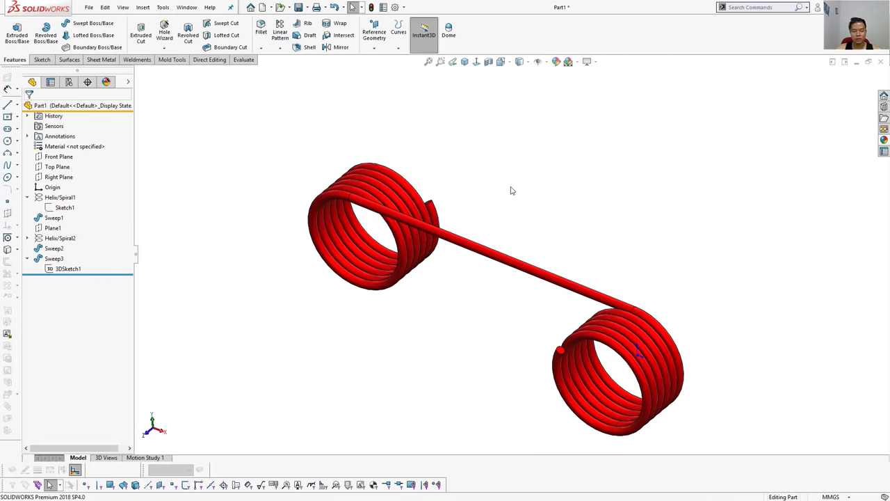
Step: Save the part as 'role' and insert it into Cable Assembly beside the reels
{"action": "key", "text": "ctrl+s"}
{"action": "type", "text": "role"}
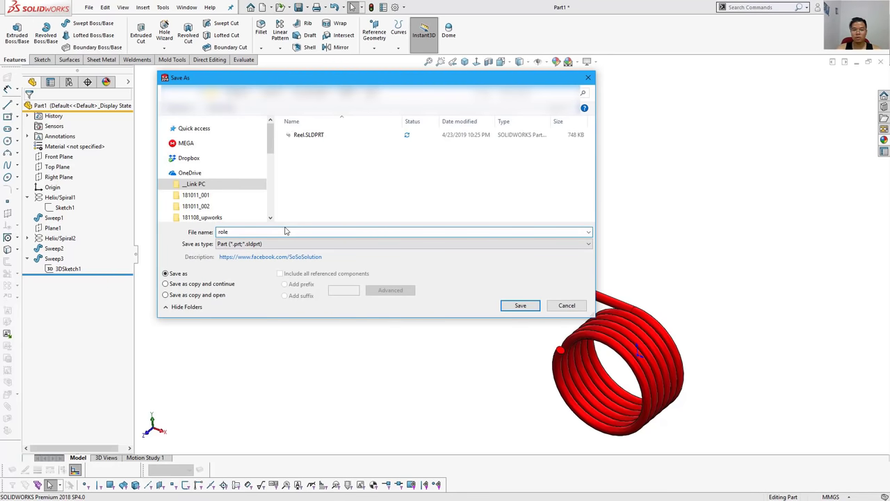
{"action": "key", "text": "Return"}
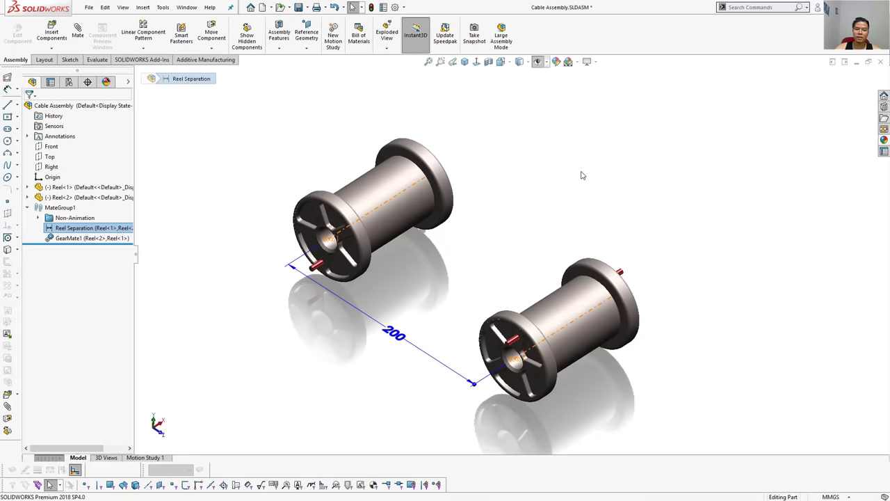
{"action": "left_click", "coordinate": [583, 175]}
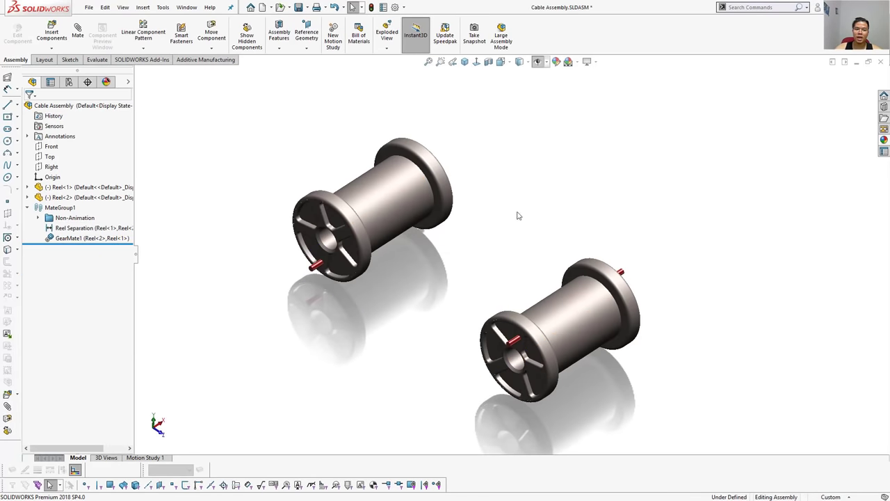
{"action": "right_click_drag", "start_coordinate": [574, 170], "coordinate": [549, 170]}
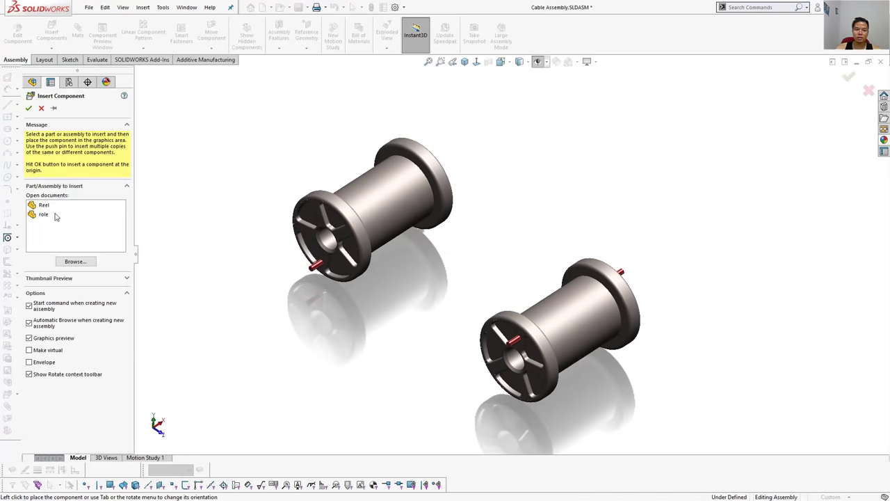
{"action": "left_click", "coordinate": [90, 214]}
{"action": "left_click", "coordinate": [569, 149]}
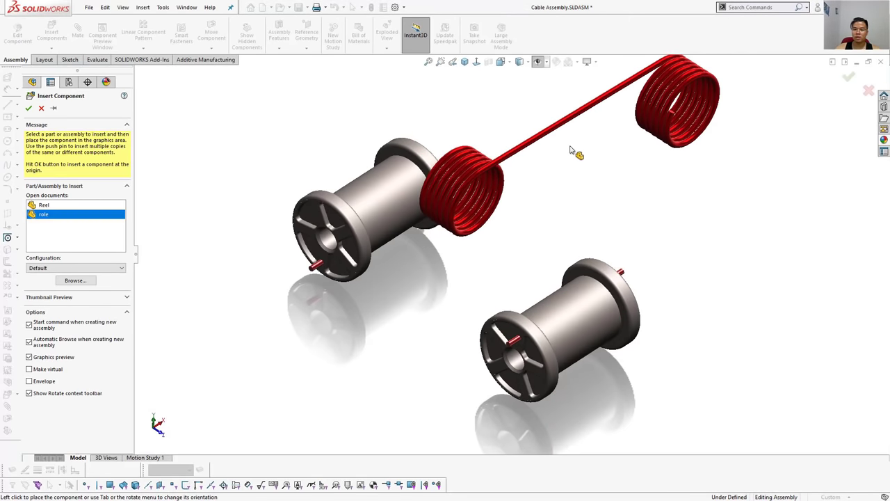
Step: Show Sketch1 of role's Helix/Spiral1 in the assembly
{"action": "middle_click_drag", "start_coordinate": [555, 196], "coordinate": [467, 207]}
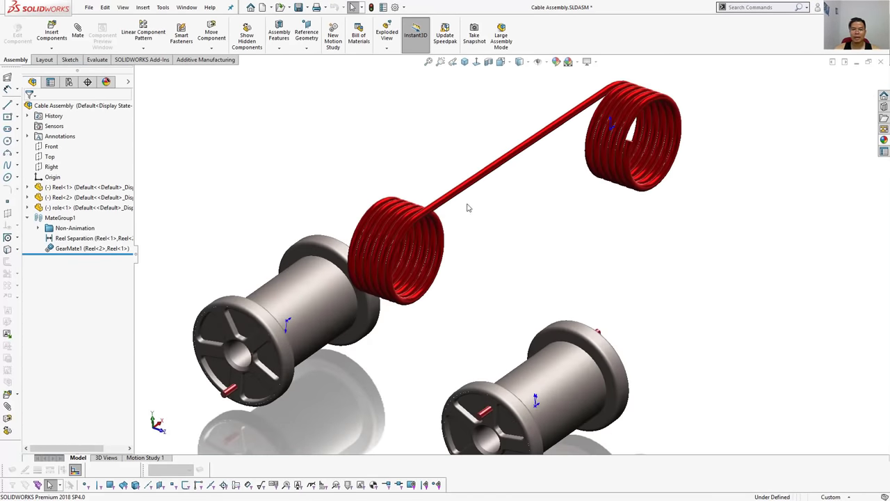
{"action": "left_click", "coordinate": [421, 219]}
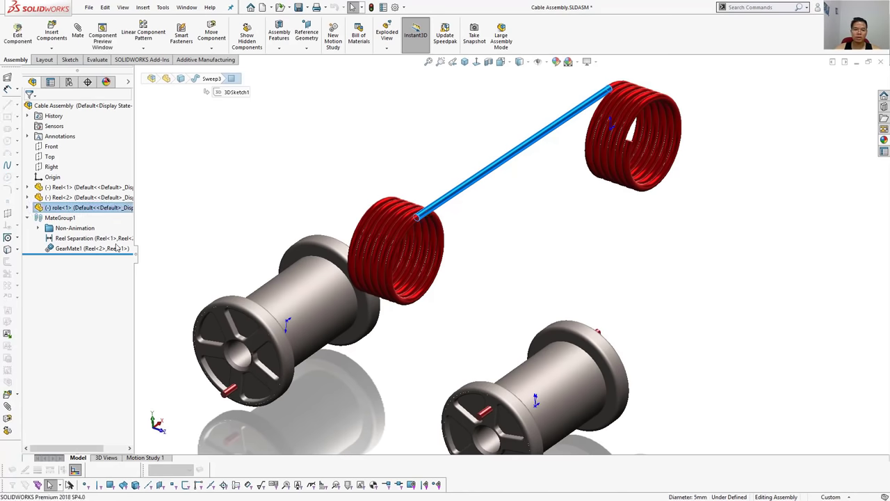
{"action": "left_click", "coordinate": [28, 207]}
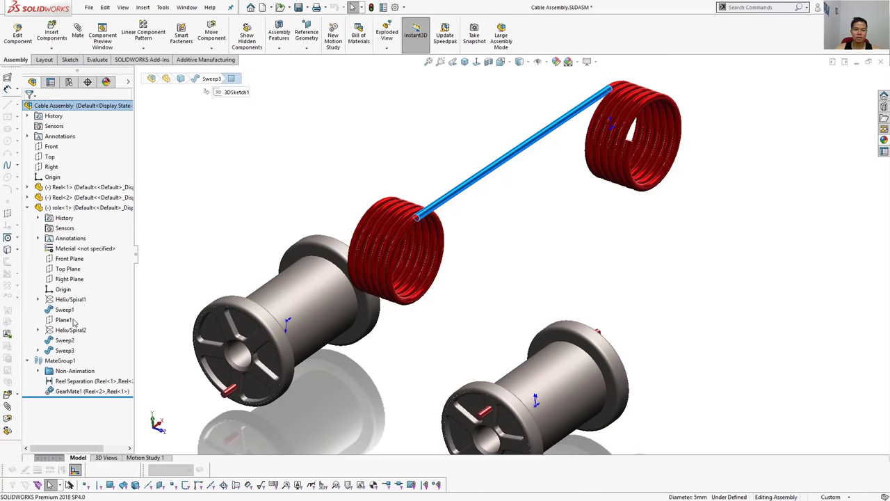
{"action": "left_click", "coordinate": [38, 299]}
{"action": "left_click", "coordinate": [76, 309]}
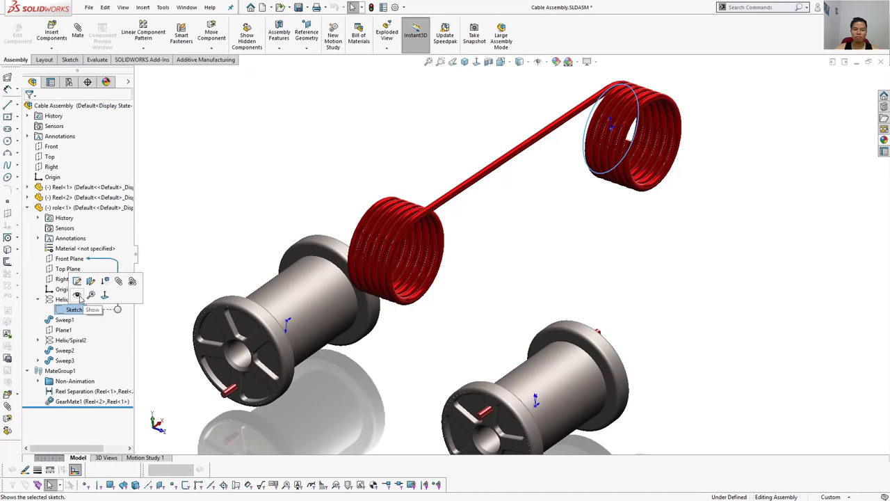
{"action": "left_click", "coordinate": [77, 296]}
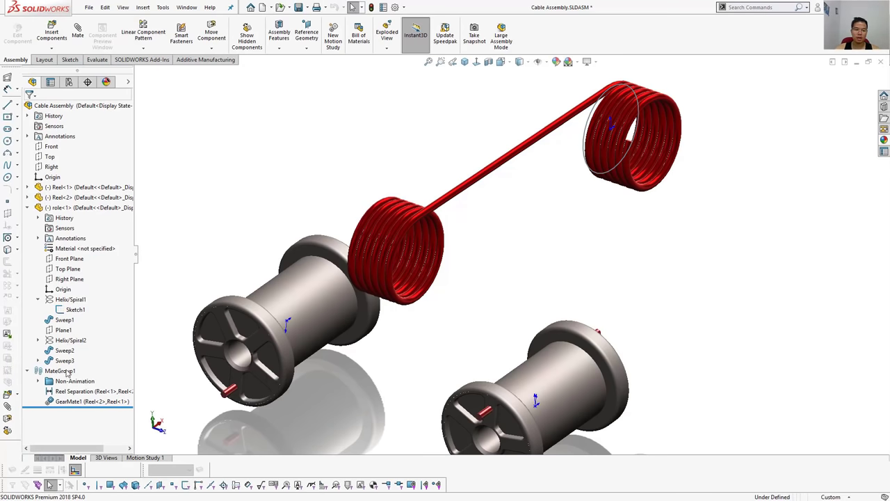
Step: Show Sketch14 of Helix/Spiral2 and start a mate on its coil circle
{"action": "left_click", "coordinate": [39, 340]}
{"action": "left_click", "coordinate": [77, 350]}
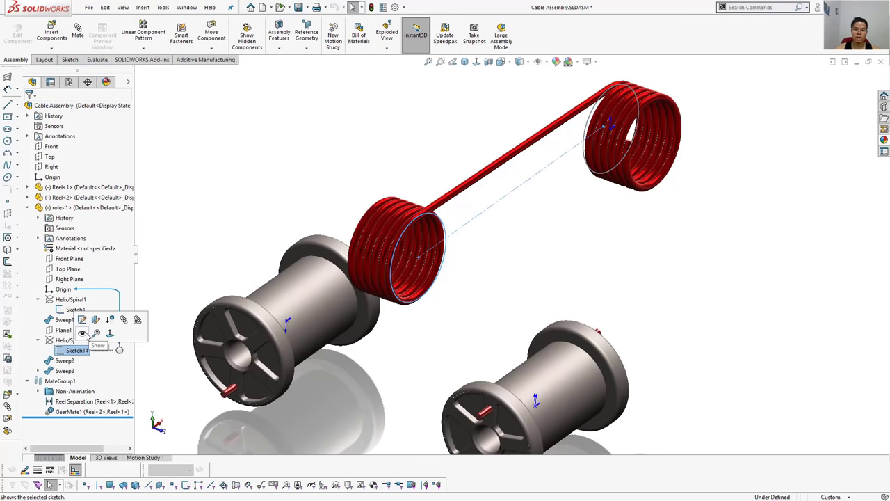
{"action": "left_click", "coordinate": [553, 231]}
{"action": "right_click_drag", "start_coordinate": [539, 280], "coordinate": [464, 226]}
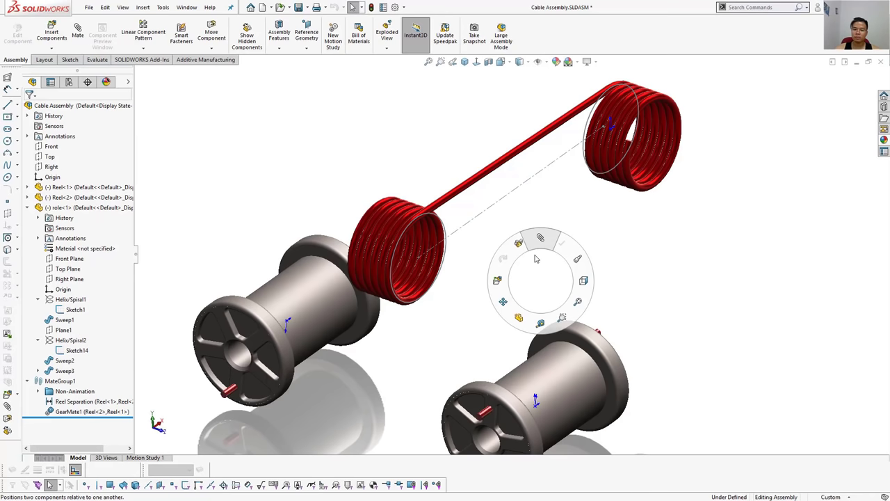
{"action": "left_click", "coordinate": [443, 225]}
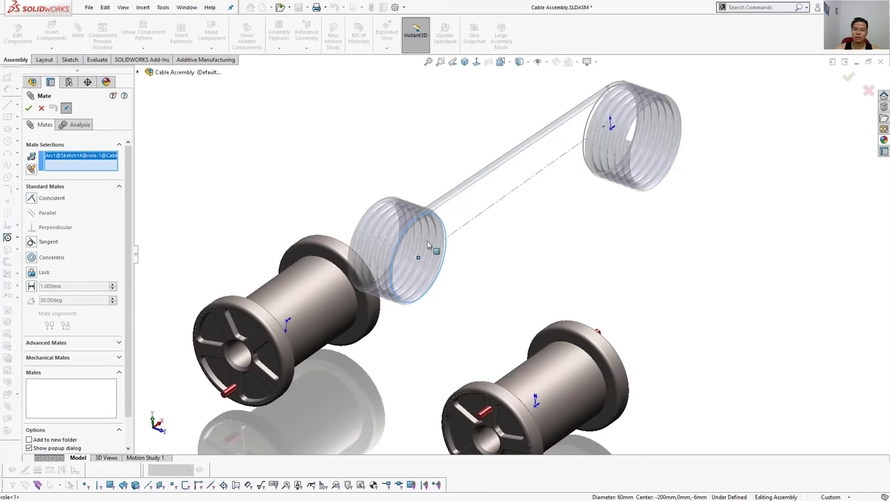
Step: Mate the coil circle concentric with Reel-2's face, then drag the cable to test it
{"action": "left_click", "coordinate": [308, 288]}
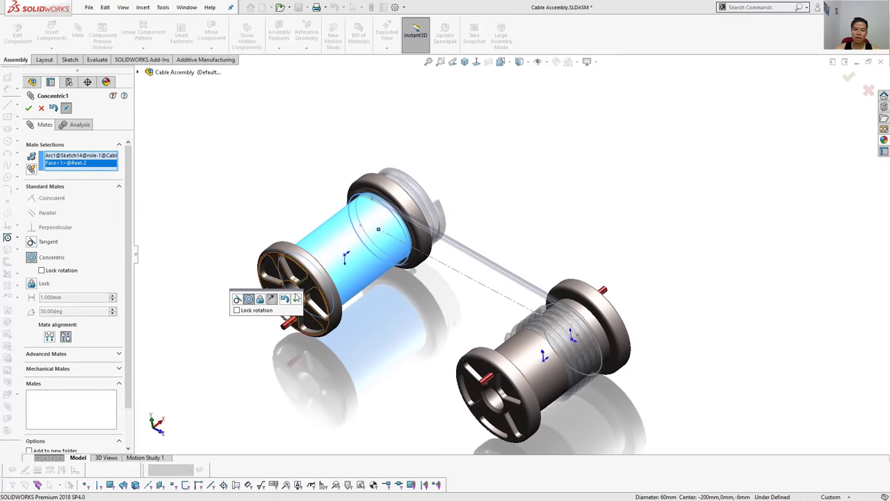
{"action": "left_click", "coordinate": [296, 300]}
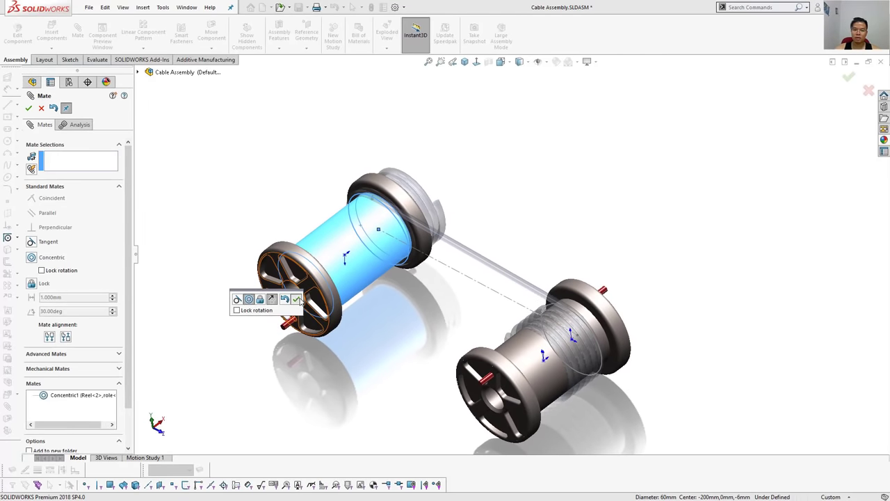
{"action": "left_click", "coordinate": [28, 108]}
{"action": "left_click", "coordinate": [459, 256]}
{"action": "mouse_move", "coordinate": [459, 256]}
{"action": "left_mouse_down"}
{"action": "mouse_move", "coordinate": [426, 257]}
{"action": "mouse_move", "coordinate": [506, 198]}
{"action": "left_mouse_up"}
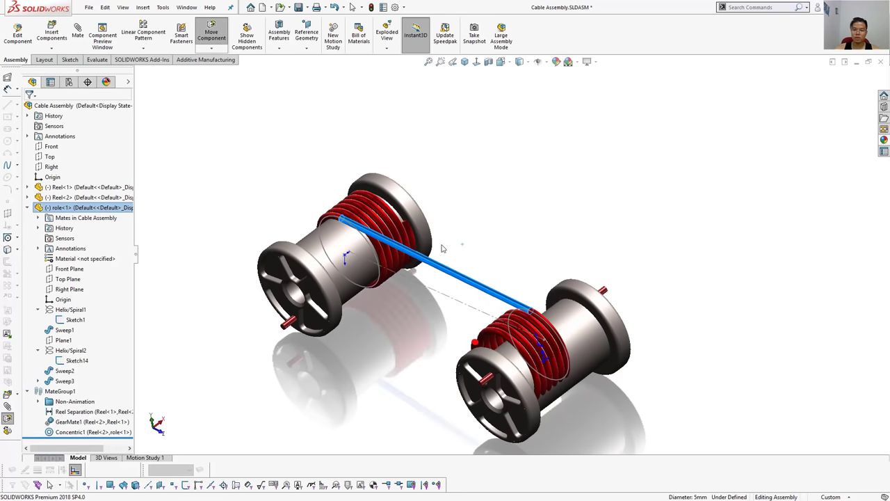
{"action": "mouse_move", "coordinate": [506, 198]}
{"action": "middle_mouse_down"}
{"action": "mouse_move", "coordinate": [522, 208]}
{"action": "mouse_move", "coordinate": [495, 277]}
{"action": "middle_mouse_up"}
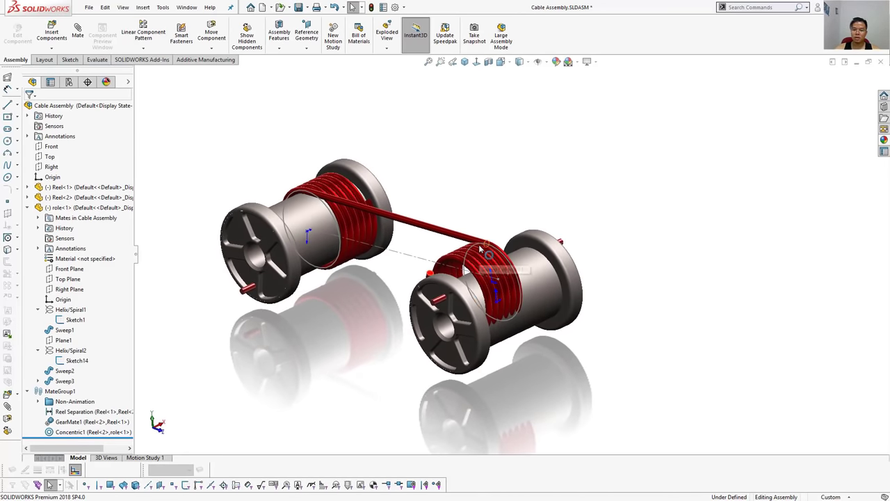
{"action": "left_click", "coordinate": [341, 343]}
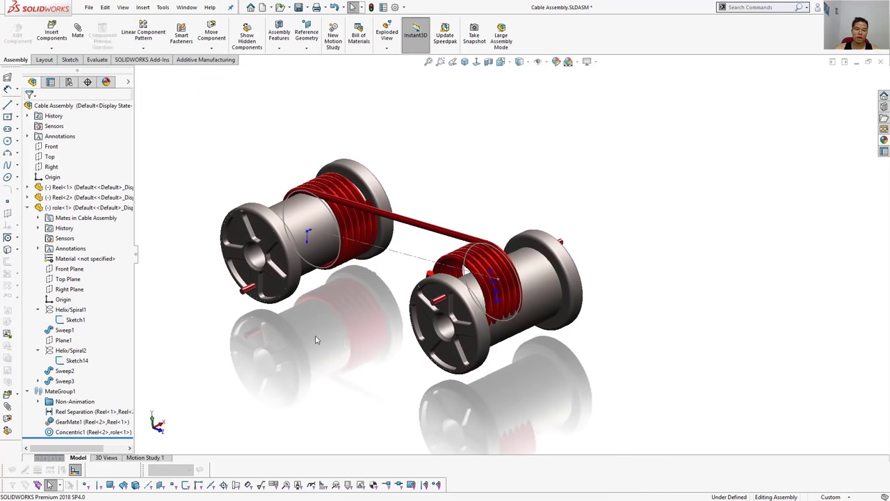
Step: Delete the 200 mm Reel Separation distance mate between the reels
{"action": "left_click", "coordinate": [73, 411]}
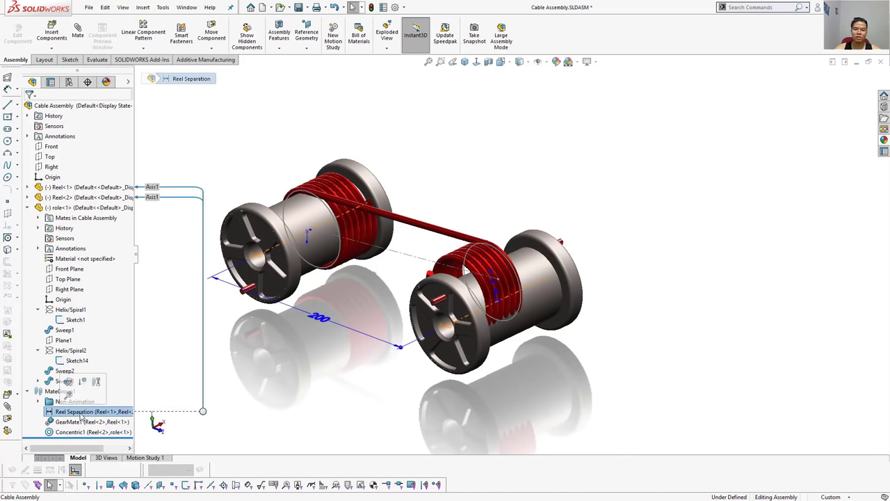
{"action": "middle_click_drag", "start_coordinate": [331, 322], "coordinate": [315, 313]}
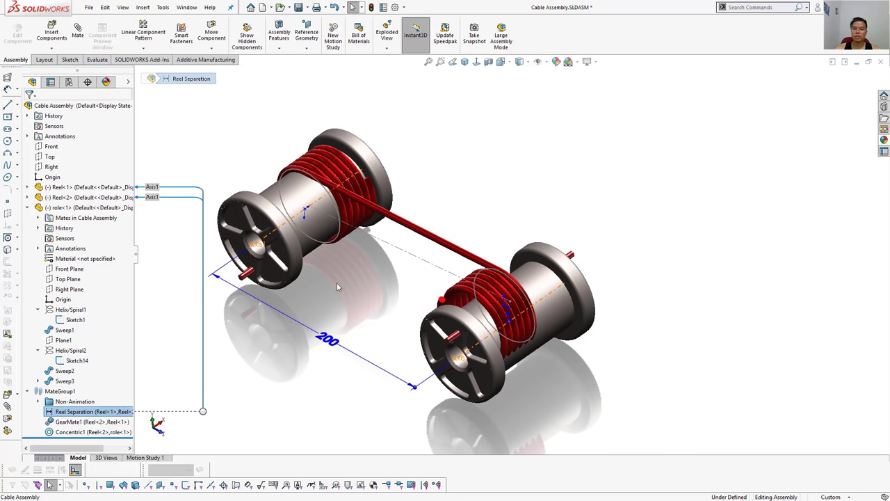
{"action": "double_click", "coordinate": [116, 406]}
{"action": "key", "text": "Escape"}
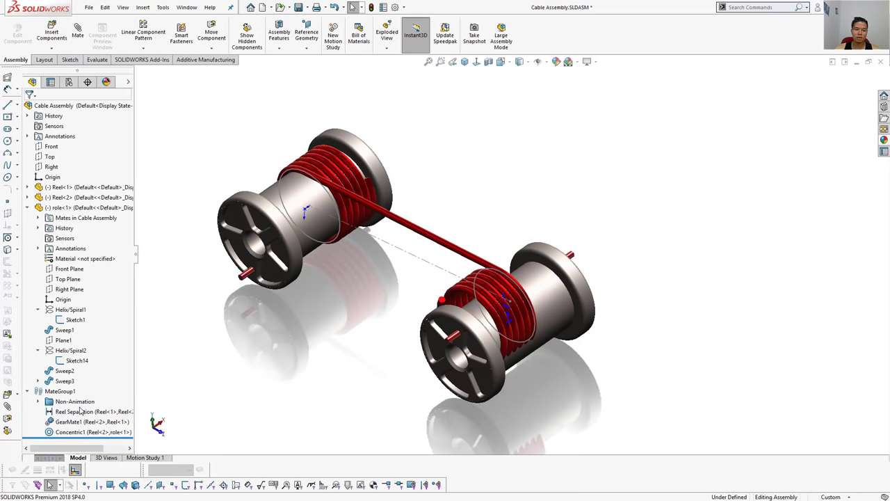
{"action": "left_click", "coordinate": [80, 410]}
{"action": "right_click", "coordinate": [80, 411]}
{"action": "left_click", "coordinate": [91, 351]}
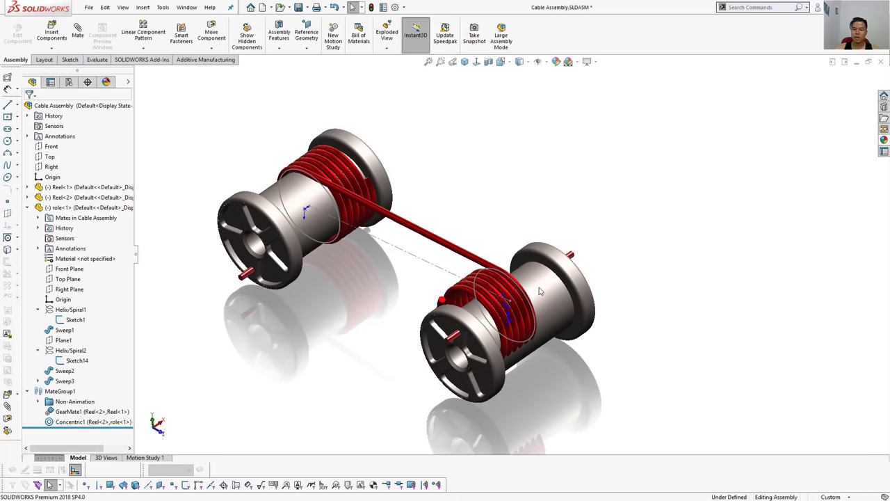
{"action": "left_click", "coordinate": [513, 279]}
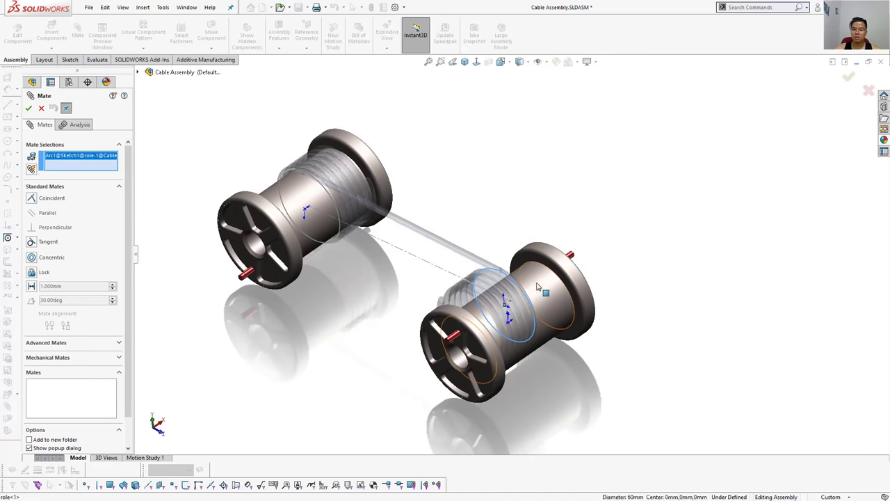
Step: Mate the other coil circle concentric with the second reel's face
{"action": "left_click", "coordinate": [537, 286]}
{"action": "key", "text": "Return"}
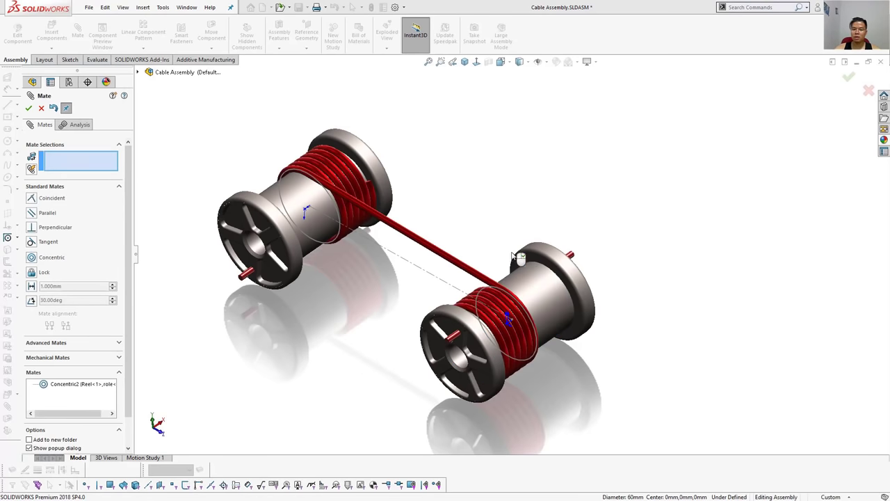
{"action": "left_click", "coordinate": [28, 109]}
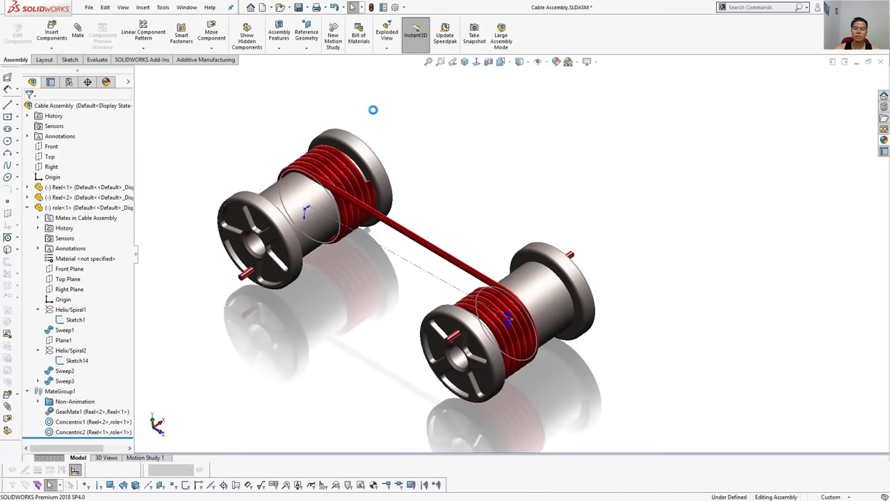
Step: Drag the cable to confirm both reels turn with it
{"action": "left_click_drag", "start_coordinate": [402, 233], "coordinate": [396, 249]}
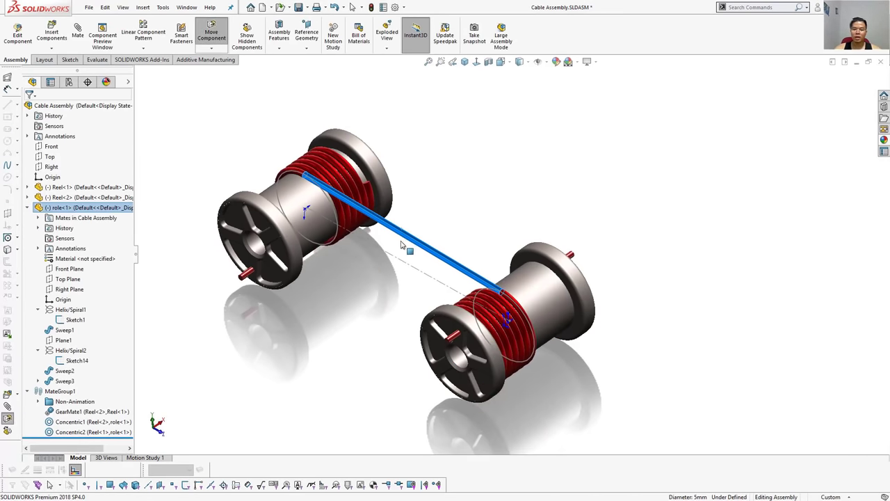
{"action": "key", "text": "Escape"}
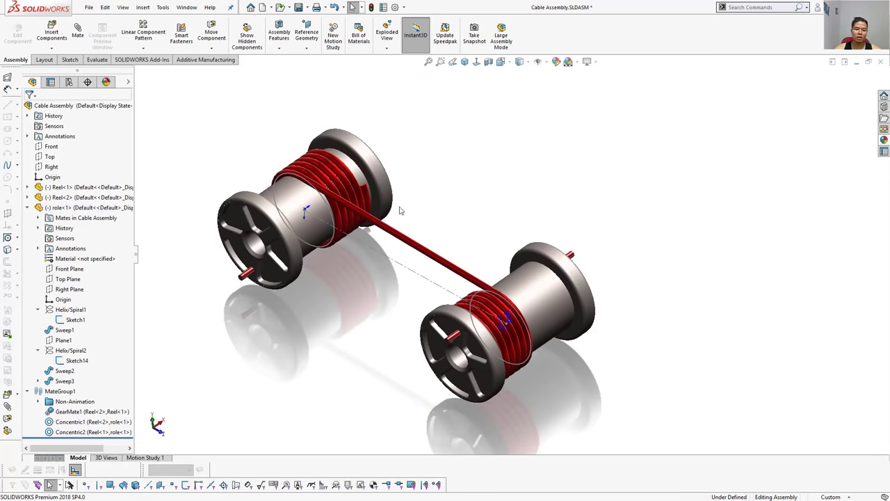
{"action": "left_click", "coordinate": [63, 339]}
{"action": "mouse_move", "coordinate": [278, 306]}
{"action": "middle_mouse_down"}
{"action": "mouse_move", "coordinate": [323, 326]}
{"action": "mouse_move", "coordinate": [513, 184]}
{"action": "mouse_move", "coordinate": [557, 293]}
{"action": "middle_mouse_up"}
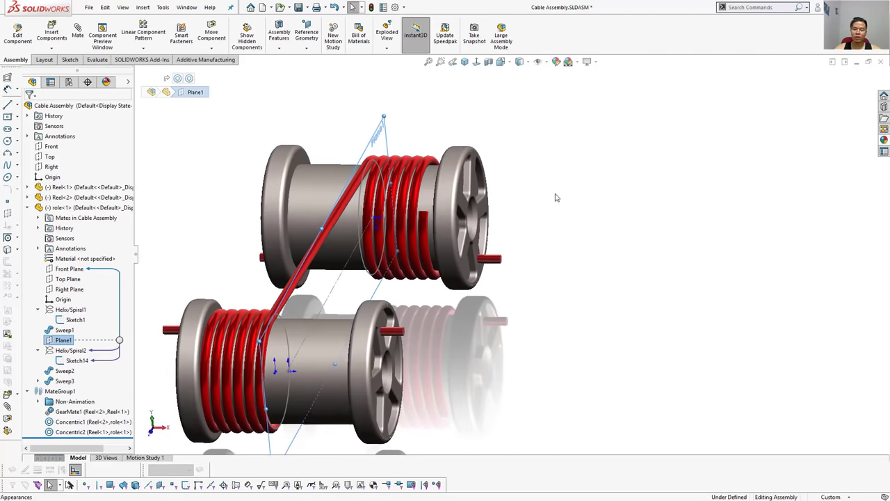
{"action": "right_click_drag", "start_coordinate": [557, 293], "coordinate": [560, 295]}
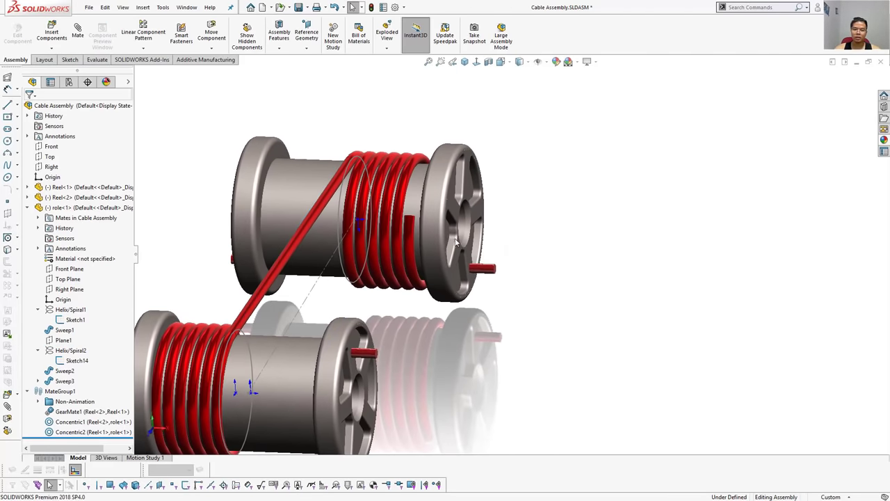
{"action": "key", "text": "m"}
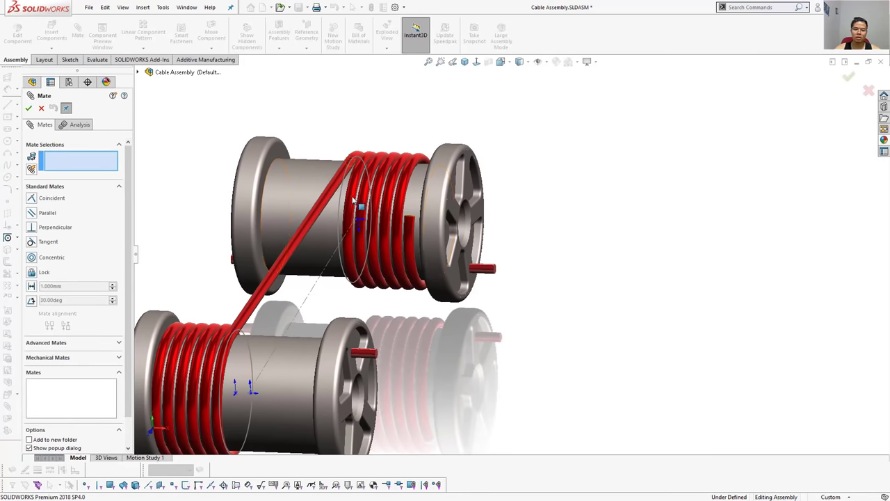
Step: Start a mate between the cable's Plane1 and the Reel<2> end face
{"action": "left_click", "coordinate": [41, 108]}
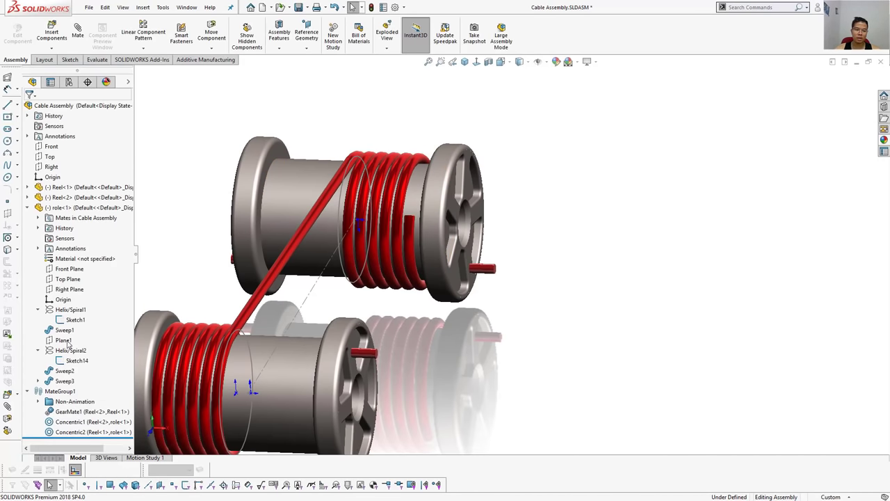
{"action": "left_click", "coordinate": [66, 340]}
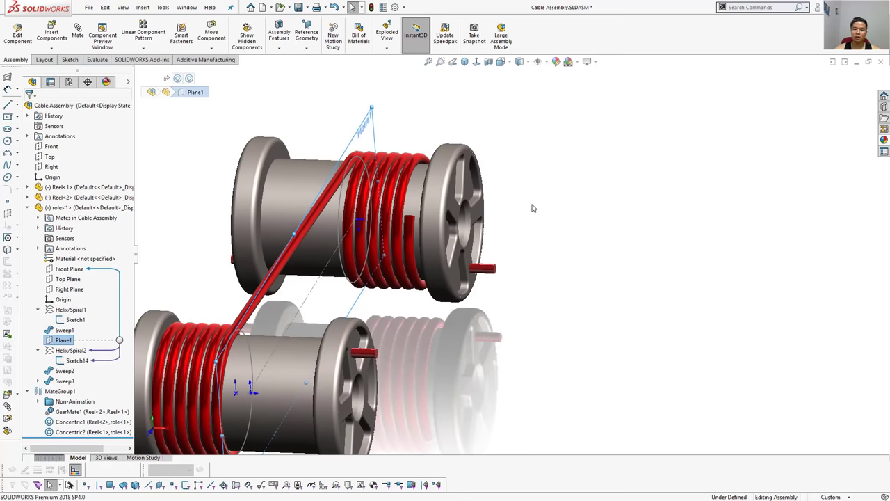
{"action": "key", "text": "m"}
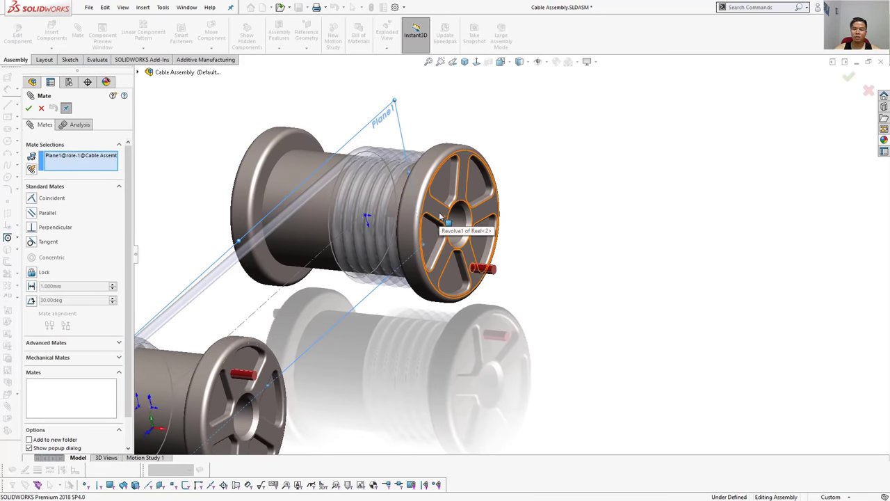
{"action": "left_click", "coordinate": [439, 217]}
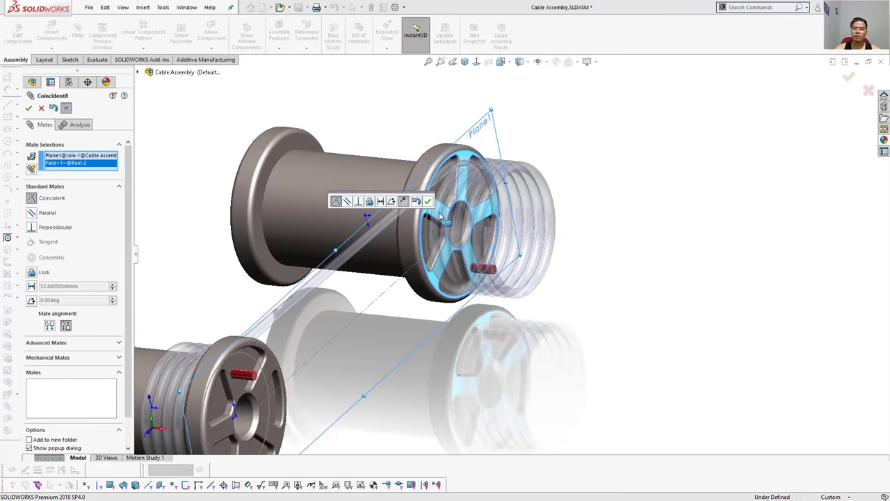
{"action": "middle_click_drag", "start_coordinate": [439, 217], "coordinate": [501, 225]}
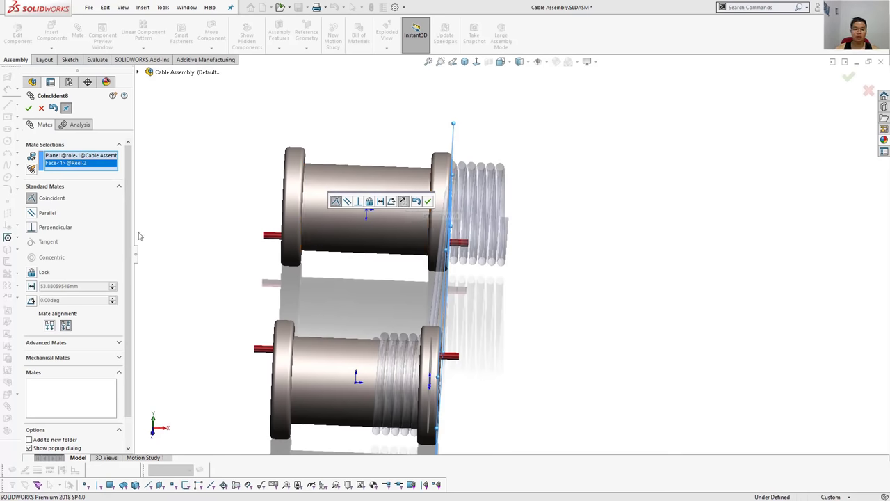
Step: Make it a Distance mate of 50 mm and accept it
{"action": "left_click", "coordinate": [31, 287]}
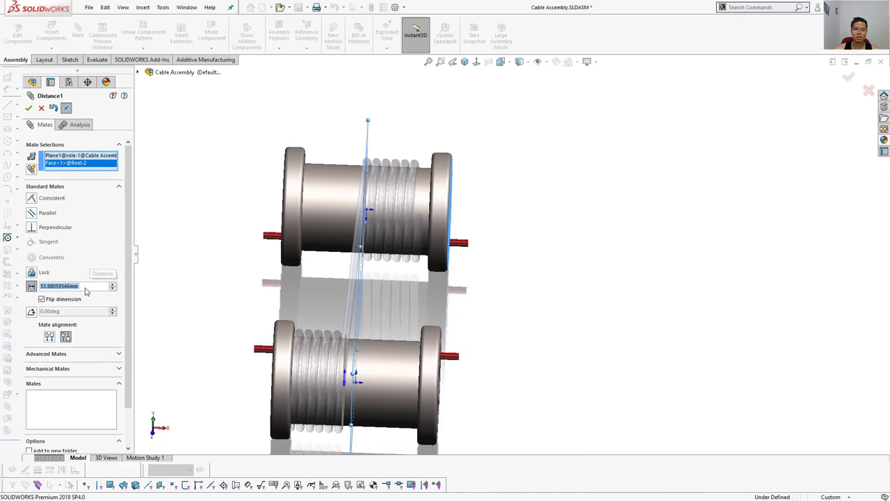
{"action": "type", "text": "55"}
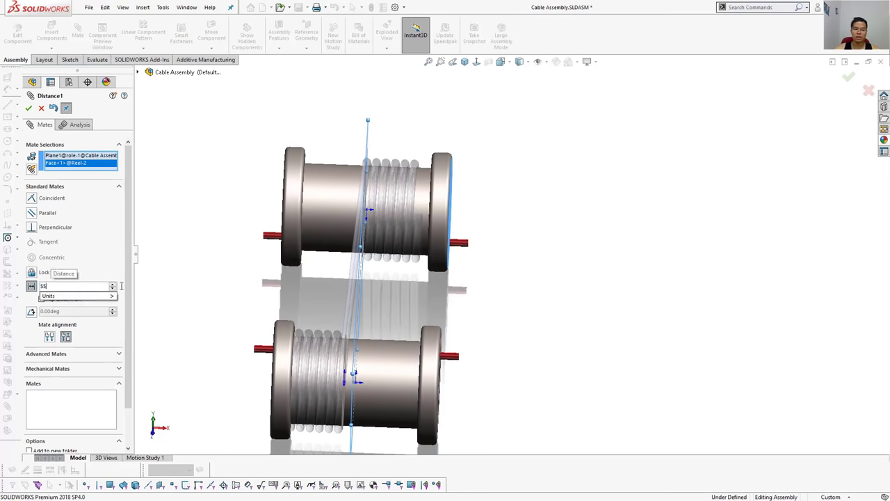
{"action": "key", "text": "Return"}
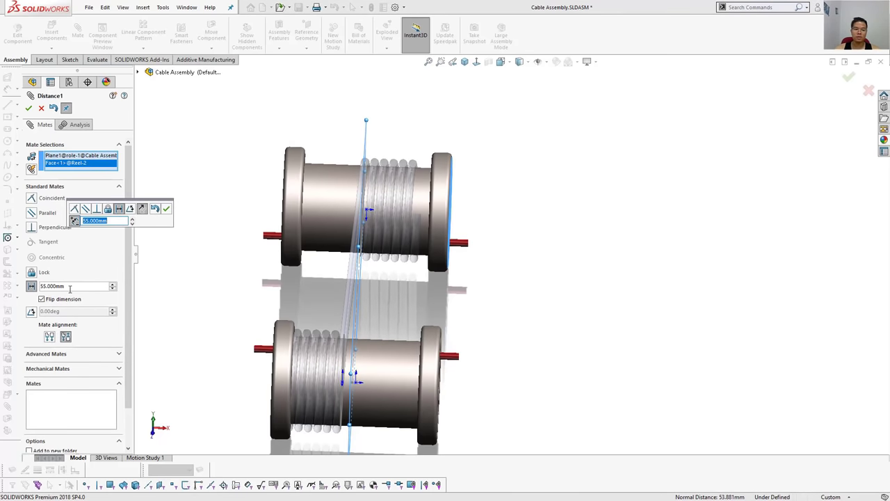
{"action": "left_click", "coordinate": [69, 288]}
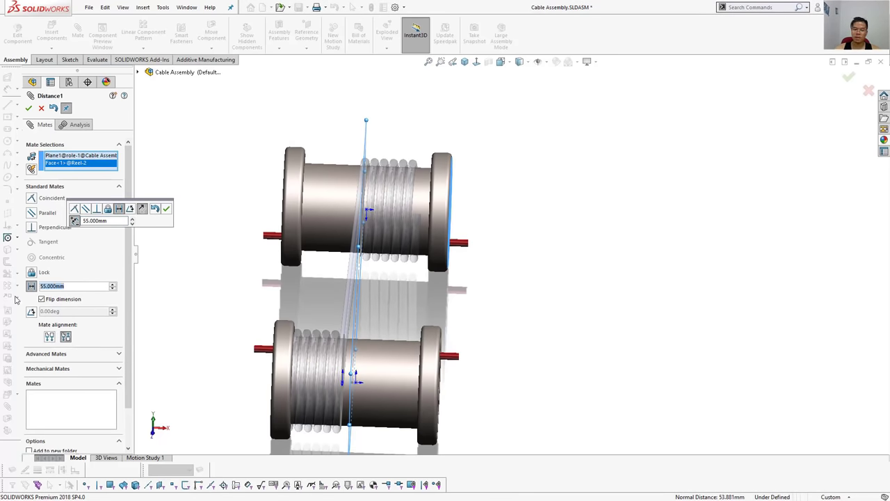
{"action": "type", "text": "50"}
{"action": "key", "text": "Return"}
{"action": "middle_click_drag", "start_coordinate": [188, 300], "coordinate": [407, 236]}
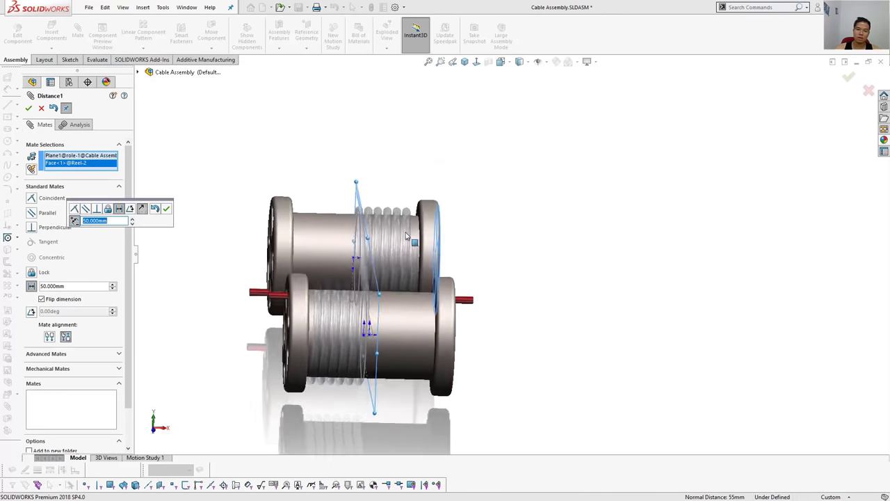
{"action": "scroll", "coordinate": [407, 236], "scroll_direction": "down", "scroll_amount": 2}
{"action": "scroll", "coordinate": [414, 243], "scroll_direction": "down", "scroll_amount": 3}
{"action": "scroll", "coordinate": [421, 250], "scroll_direction": "down", "scroll_amount": 3}
{"action": "scroll", "coordinate": [422, 253], "scroll_direction": "down", "scroll_amount": 3}
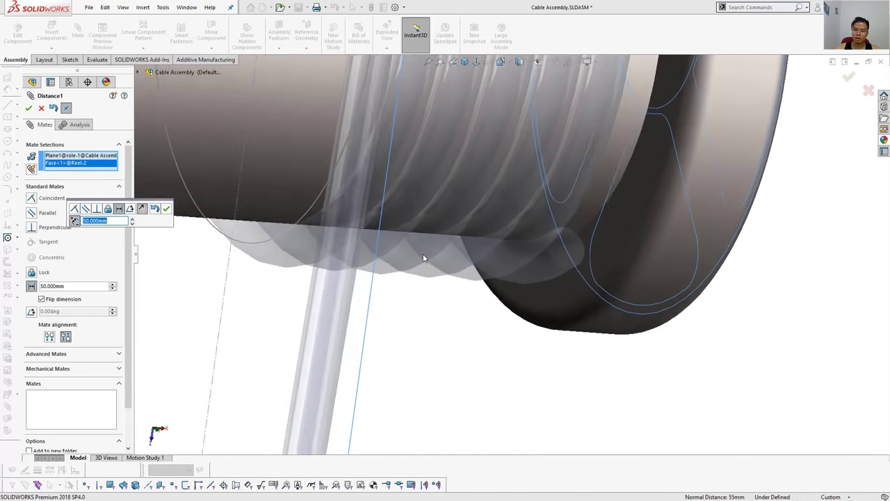
{"action": "scroll", "coordinate": [423, 256], "scroll_direction": "up", "scroll_amount": 2}
{"action": "scroll", "coordinate": [428, 251], "scroll_direction": "up", "scroll_amount": 3}
{"action": "scroll", "coordinate": [459, 230], "scroll_direction": "up", "scroll_amount": 3}
{"action": "scroll", "coordinate": [515, 219], "scroll_direction": "up", "scroll_amount": 2}
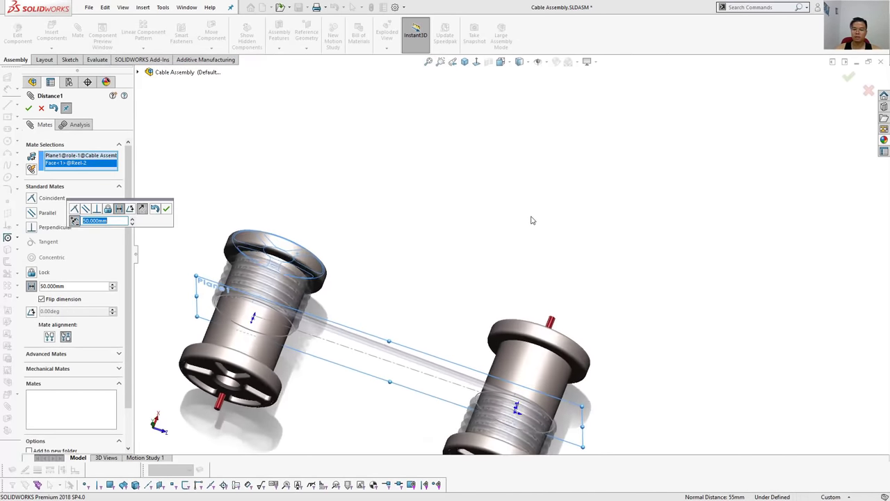
{"action": "left_click", "coordinate": [28, 107]}
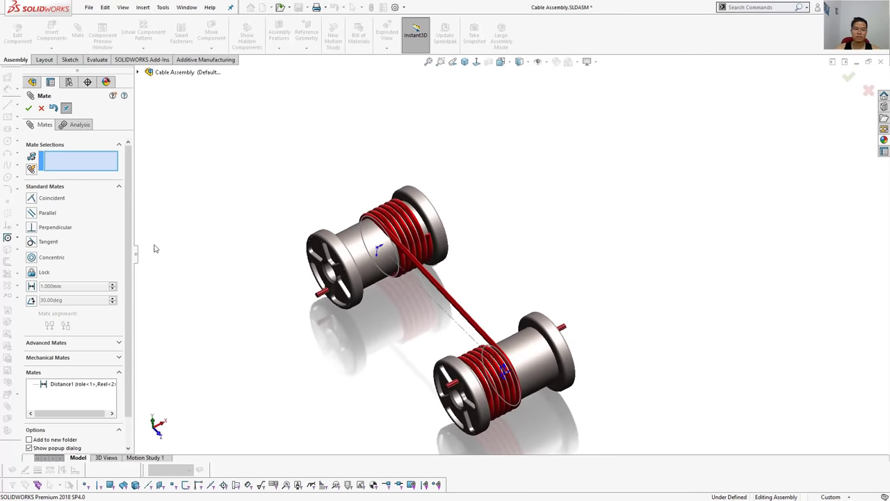
Step: Rename the 50 mm Distance1 mate in the tree to 'drive motion'
{"action": "left_click", "coordinate": [29, 107]}
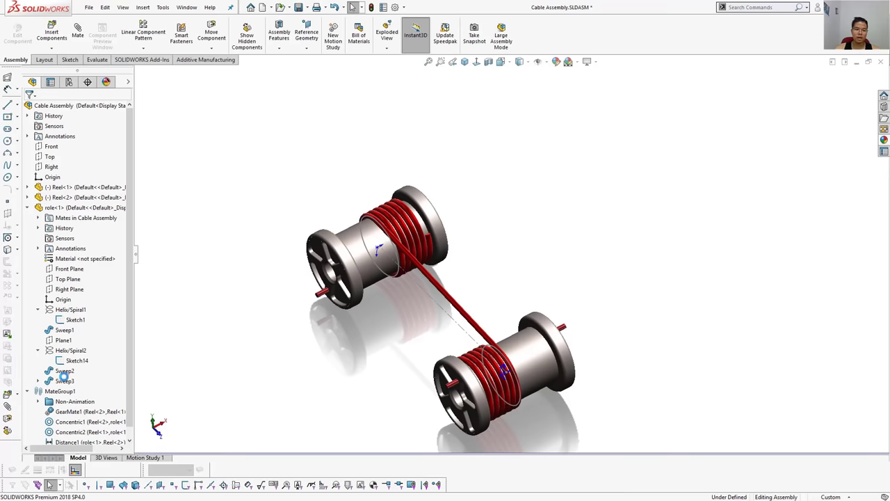
{"action": "left_click", "coordinate": [70, 432]}
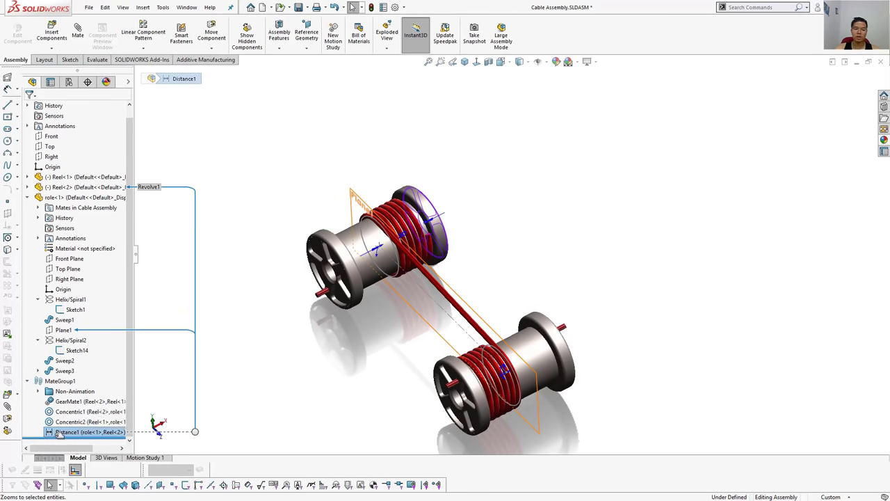
{"action": "right_click", "coordinate": [75, 434]}
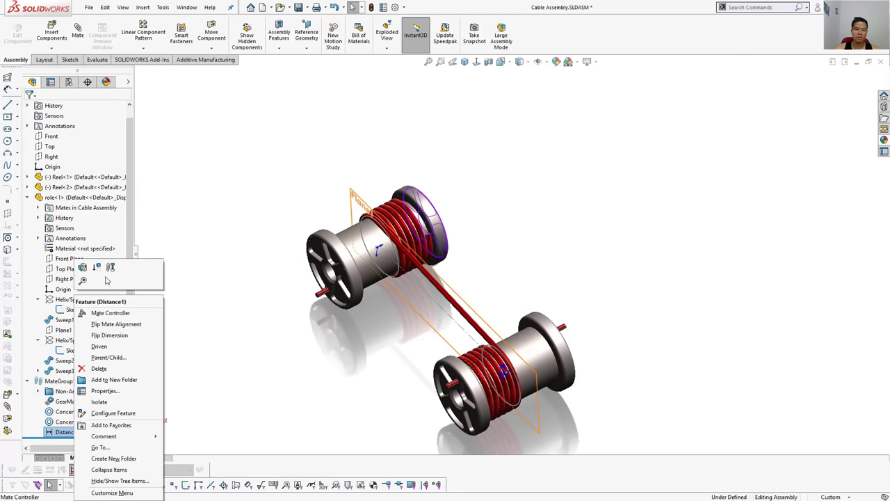
{"action": "left_click", "coordinate": [186, 341]}
{"action": "left_click", "coordinate": [69, 432]}
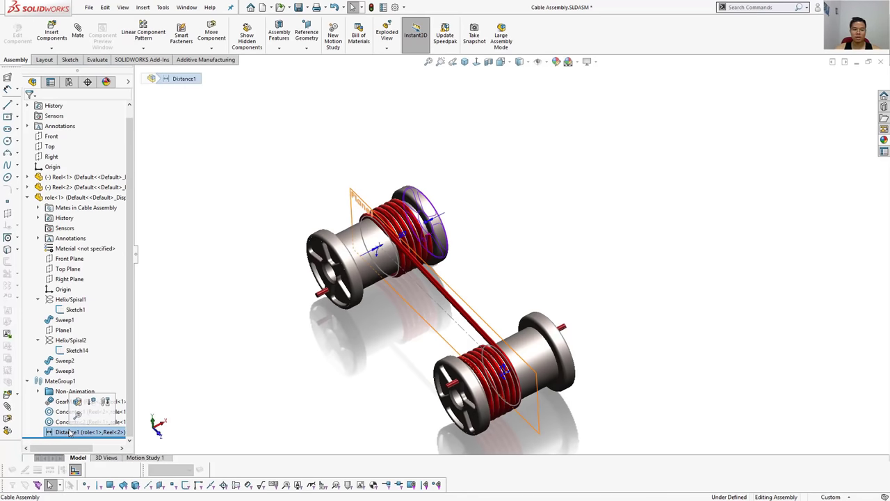
{"action": "left_click", "coordinate": [70, 432]}
{"action": "type", "text": "drive moti"}
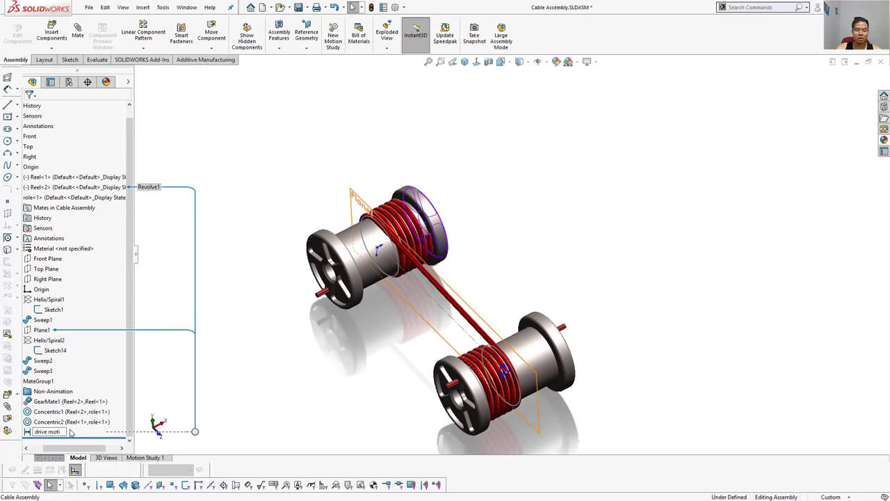
{"action": "type", "text": "on"}
{"action": "key", "text": "Return"}
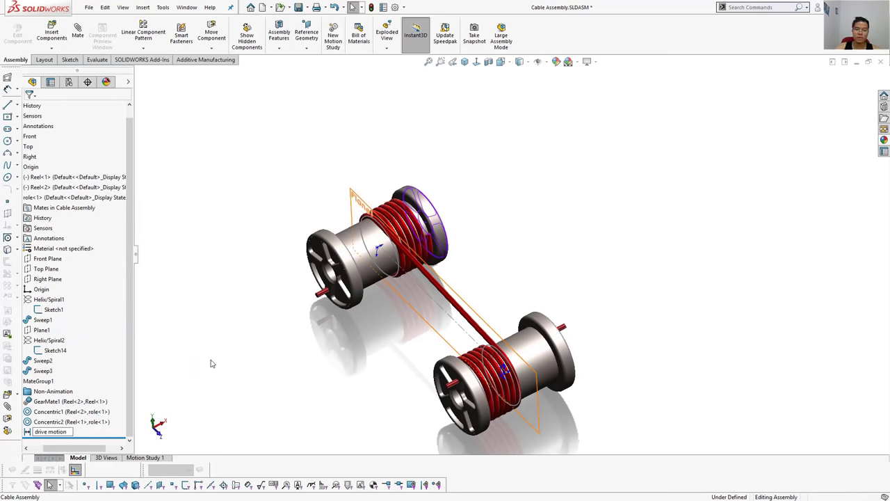
{"action": "middle_click_drag", "start_coordinate": [329, 247], "coordinate": [505, 198]}
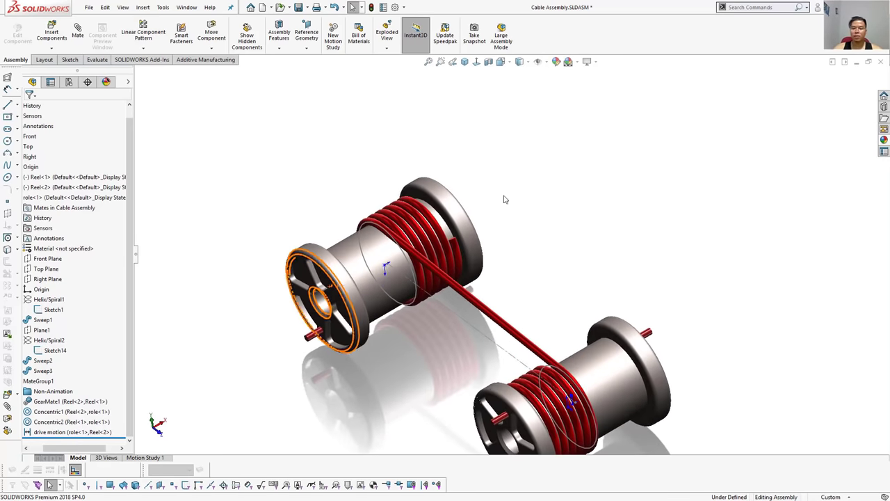
{"action": "scroll", "coordinate": [525, 182], "scroll_direction": "down", "scroll_amount": 3}
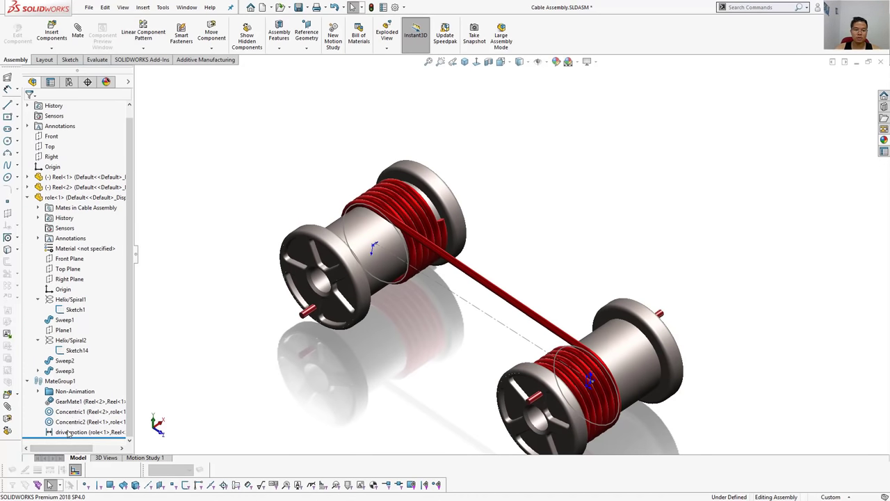
{"action": "scroll", "coordinate": [61, 167], "scroll_direction": "up", "scroll_amount": 1}
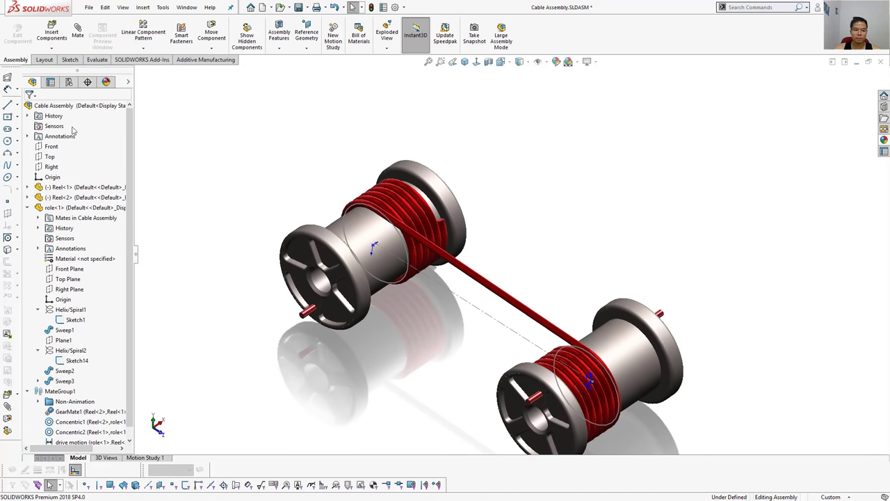
Step: Open the Equations, Global Variables, and Dimensions dialog from Tools and move it aside
{"action": "left_click", "coordinate": [27, 208]}
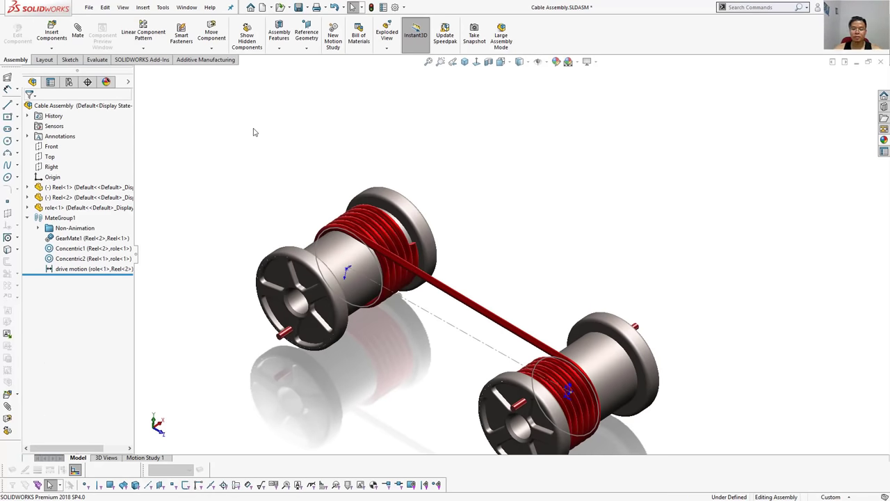
{"action": "left_click", "coordinate": [163, 8]}
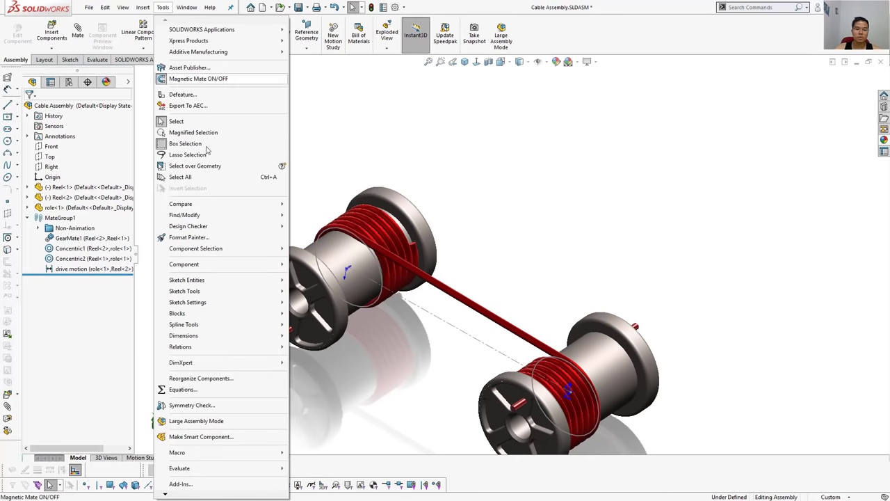
{"action": "left_click", "coordinate": [215, 391]}
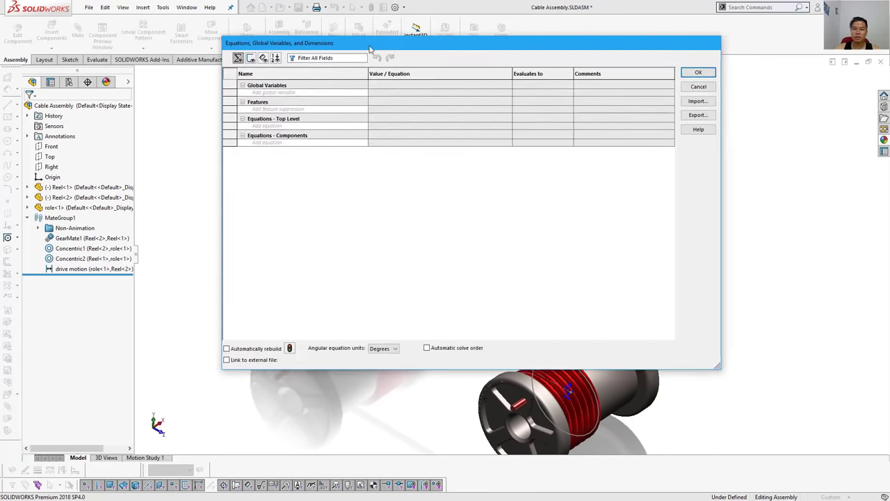
{"action": "left_click_drag", "start_coordinate": [407, 42], "coordinate": [633, 46]}
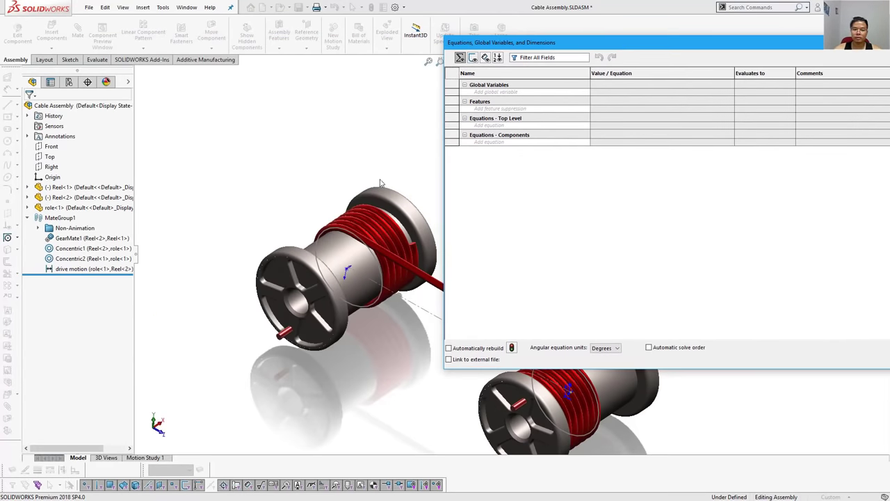
Step: Rotate the reels to the other end and expand role<1>'s feature list
{"action": "left_click", "coordinate": [382, 167]}
{"action": "key", "text": "Left"}
{"action": "key", "text": "Left"}
{"action": "key", "text": "Left"}
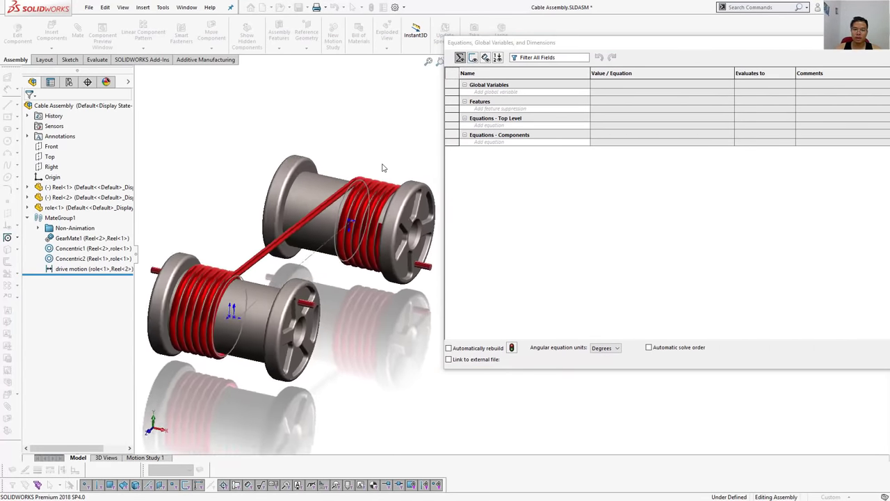
{"action": "key", "text": "Left"}
{"action": "key", "text": "Left"}
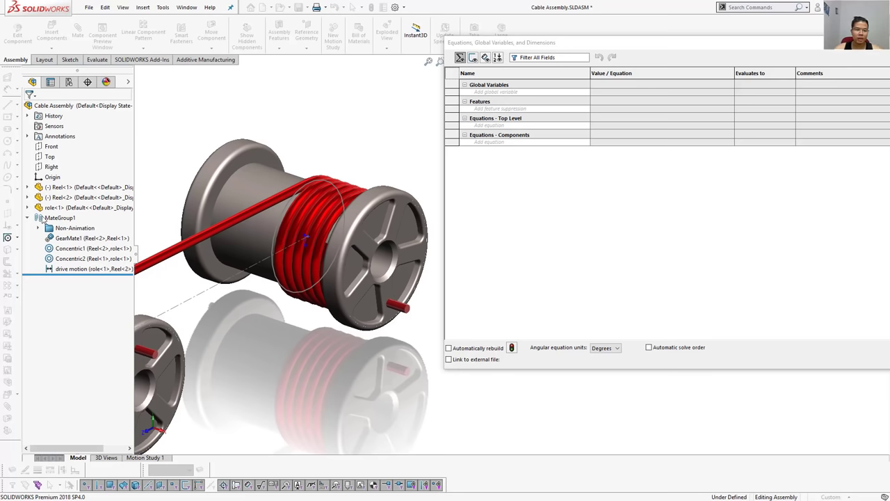
{"action": "left_click", "coordinate": [29, 207]}
Step: Display Helix/Spiral2's dimensions and rotate so both reels and end faces show
{"action": "double_click", "coordinate": [64, 381]}
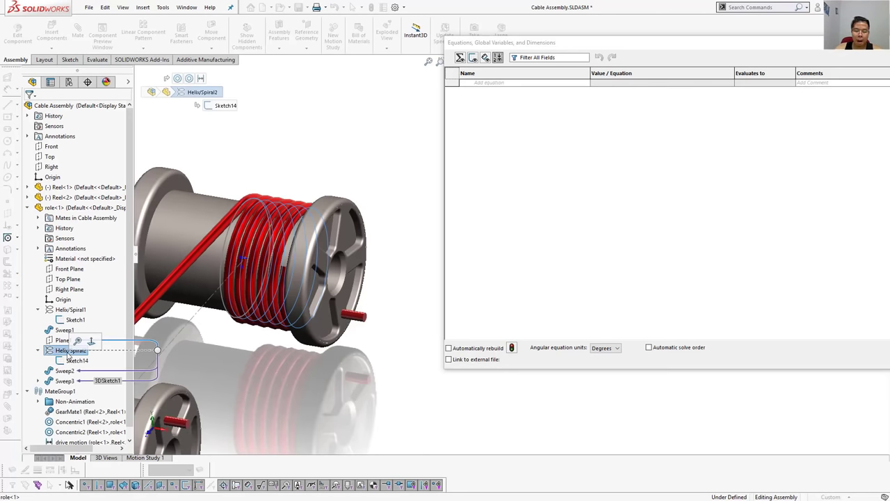
{"action": "key", "text": "Left"}
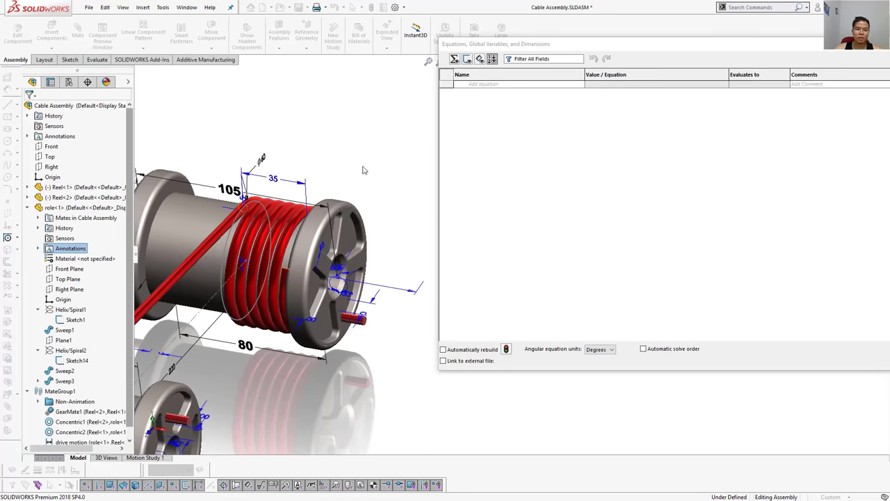
{"action": "key", "text": "Left"}
{"action": "key", "text": "Left"}
{"action": "key", "text": "Left"}
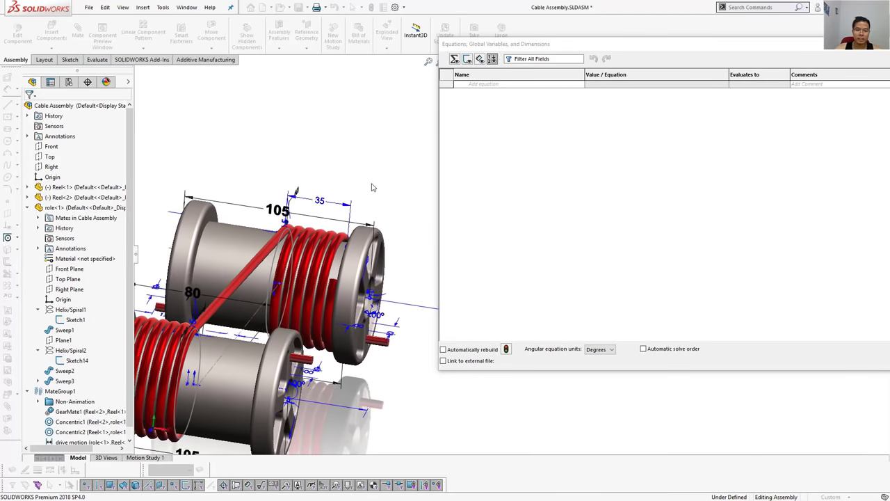
{"action": "key", "text": "Left"}
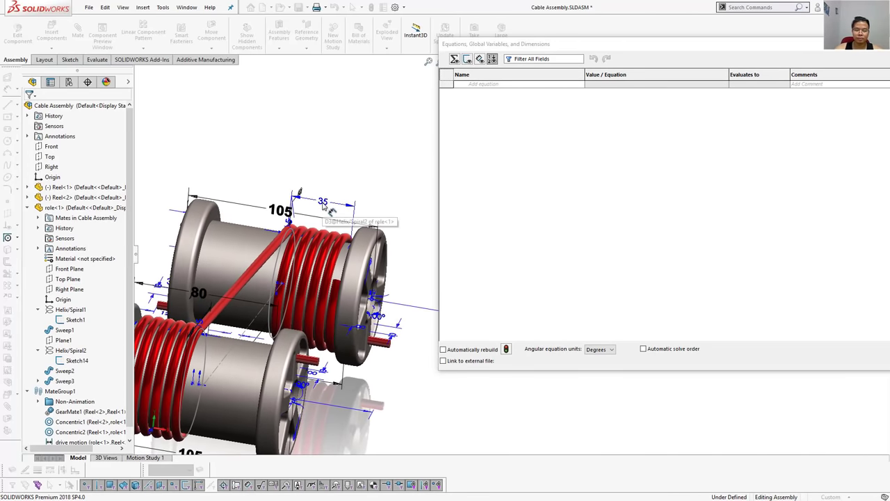
{"action": "key", "text": "Left"}
{"action": "key", "text": "Left"}
{"action": "key", "text": "Left"}
{"action": "key", "text": "Left"}
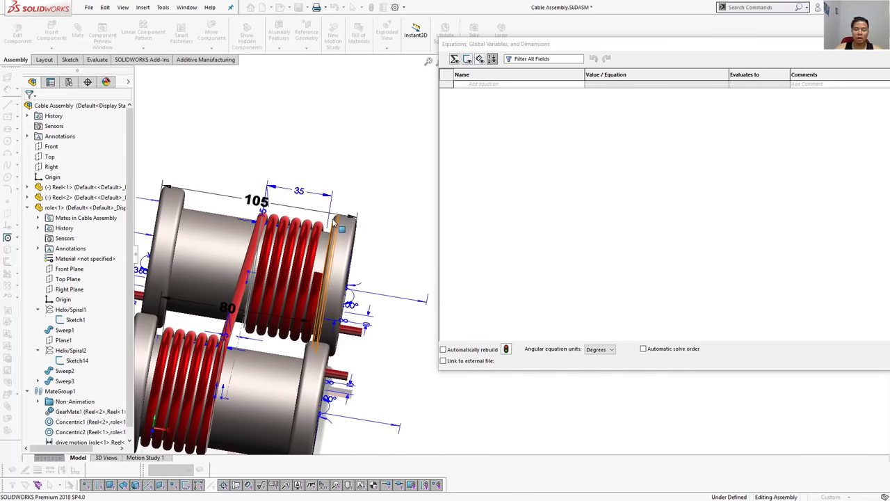
{"action": "key", "text": "Left"}
{"action": "key", "text": "Left"}
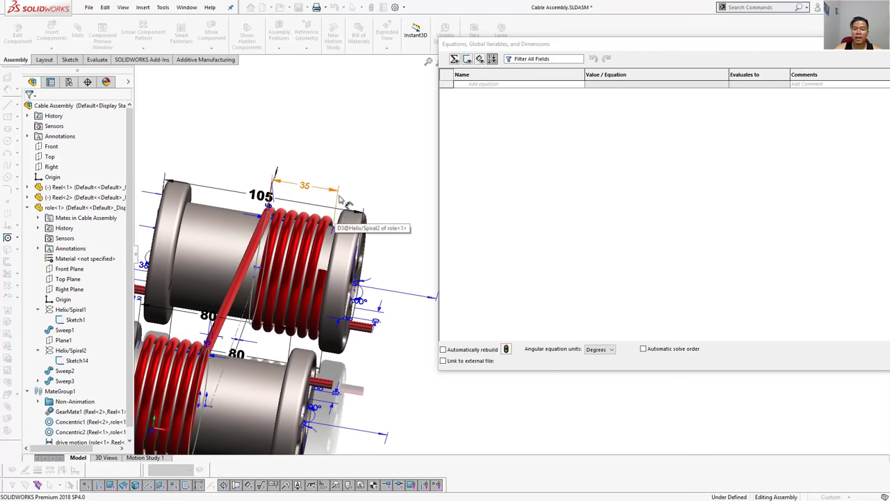
{"action": "key", "text": "Left"}
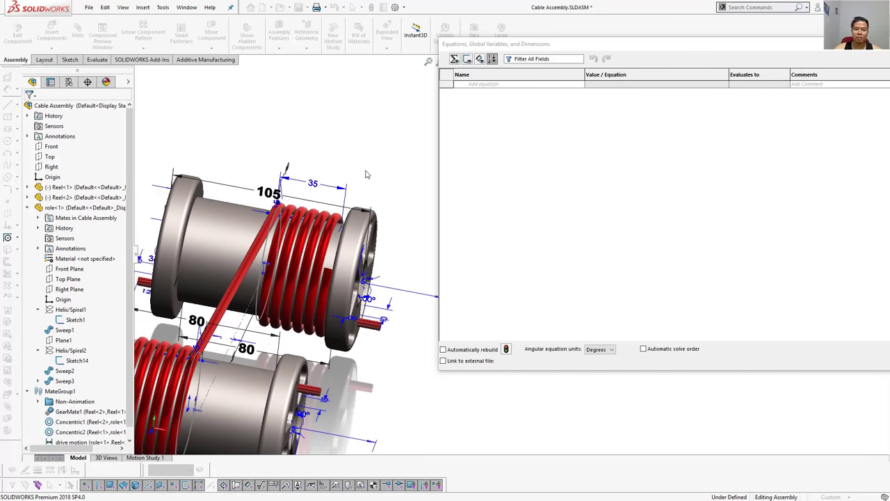
{"action": "key", "text": "Left"}
{"action": "key", "text": "Left"}
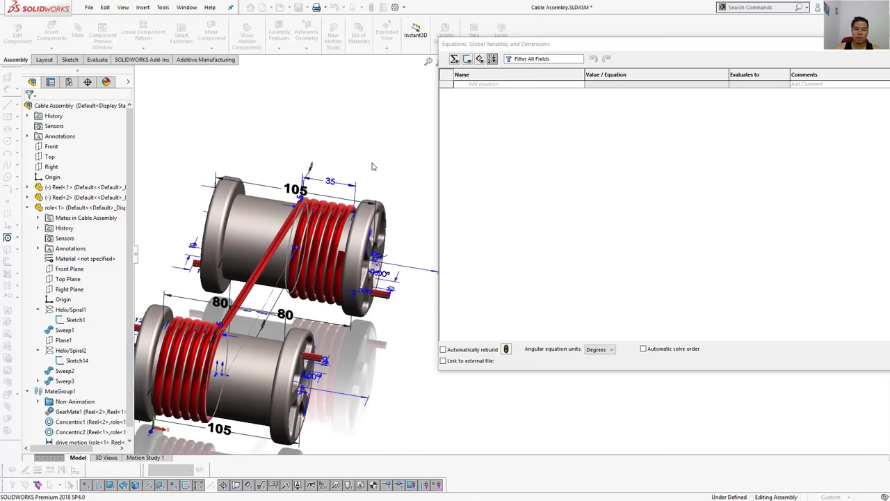
{"action": "key", "text": "Left"}
{"action": "key", "text": "Left"}
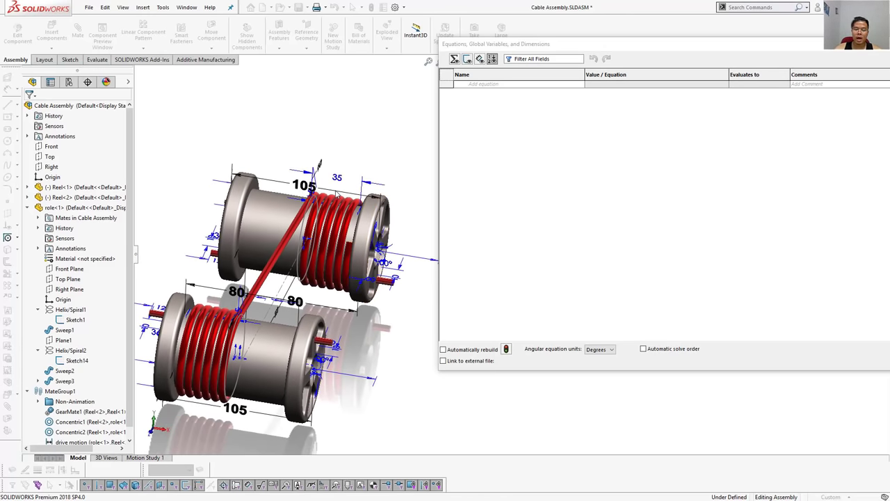
{"action": "key", "text": "Left"}
{"action": "key", "text": "Left"}
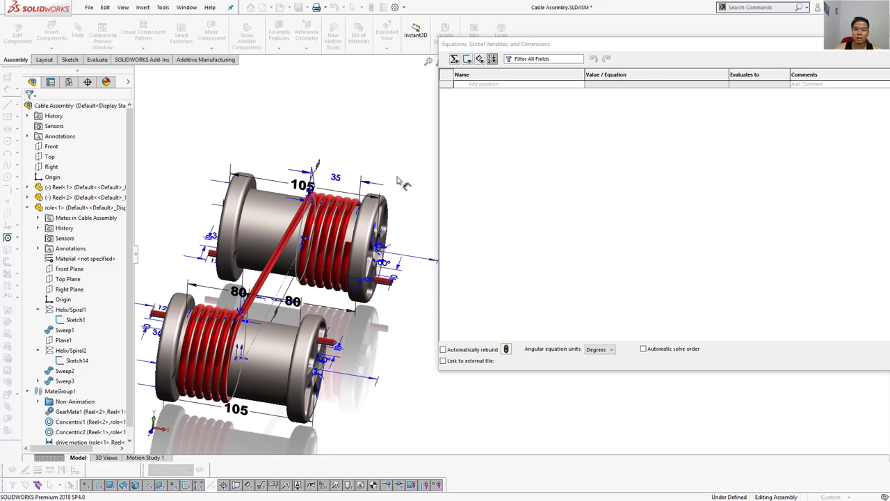
Step: Move the 35 mm dimension label above the upper reel and save the assembly
{"action": "left_click_drag", "start_coordinate": [335, 178], "coordinate": [341, 140]}
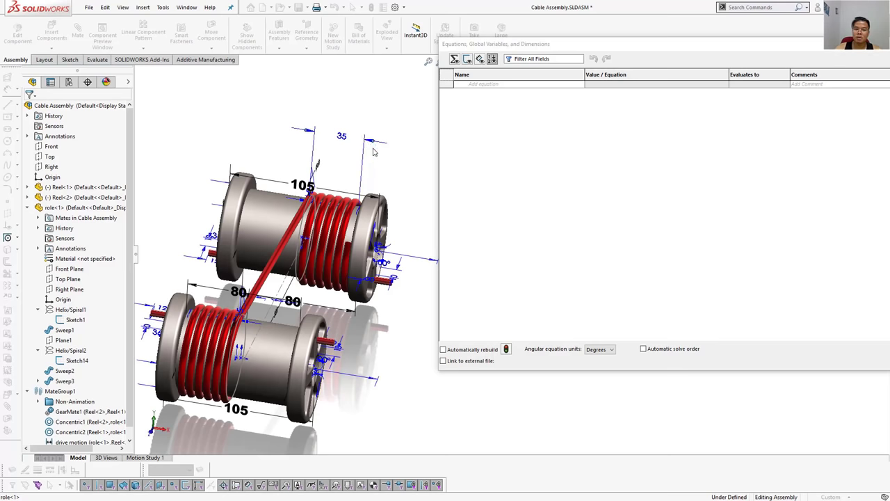
{"action": "scroll", "coordinate": [373, 152], "scroll_direction": "down", "scroll_amount": 1}
{"action": "scroll", "coordinate": [355, 201], "scroll_direction": "down", "scroll_amount": 1}
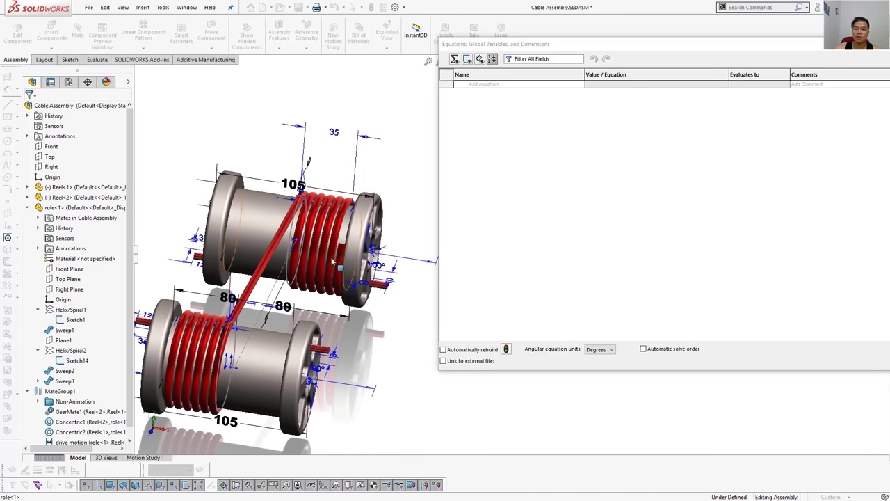
{"action": "key", "text": "ctrl+s"}
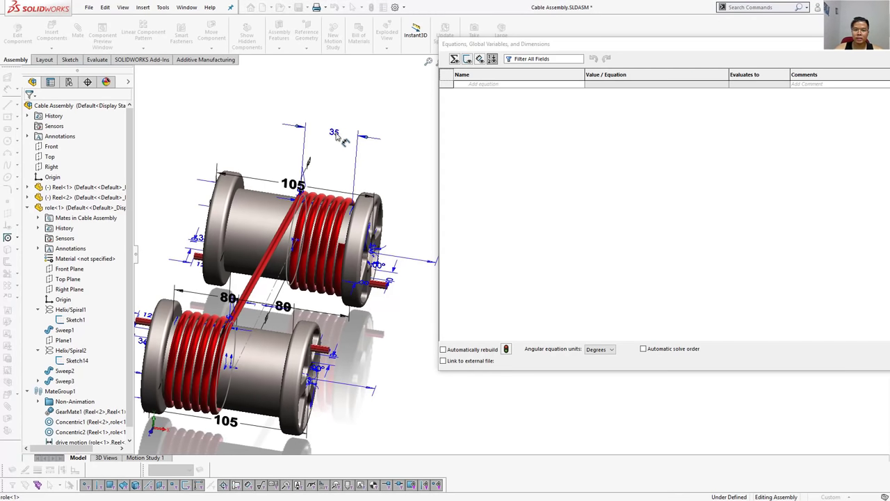
{"action": "left_click", "coordinate": [496, 85]}
Step: Set the helix's 35 dimension equal to the drive motion mate's D1 distance
{"action": "left_click", "coordinate": [336, 135]}
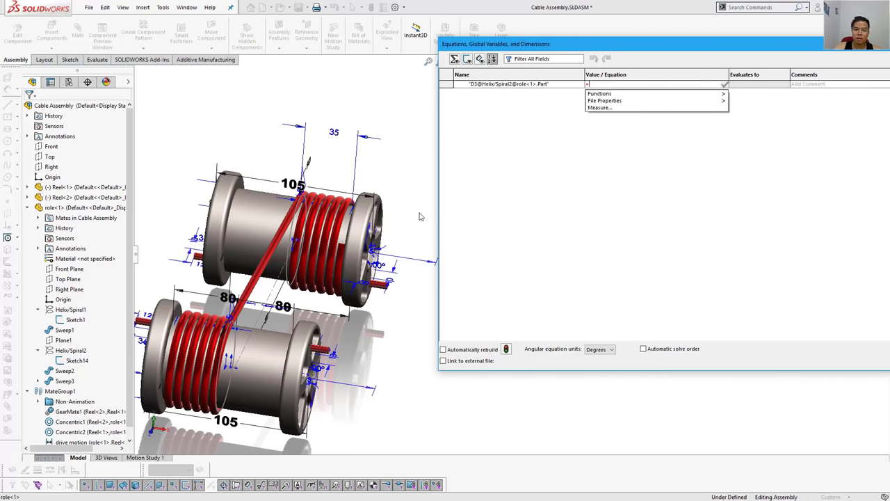
{"action": "scroll", "coordinate": [412, 219], "scroll_direction": "down", "scroll_amount": 3}
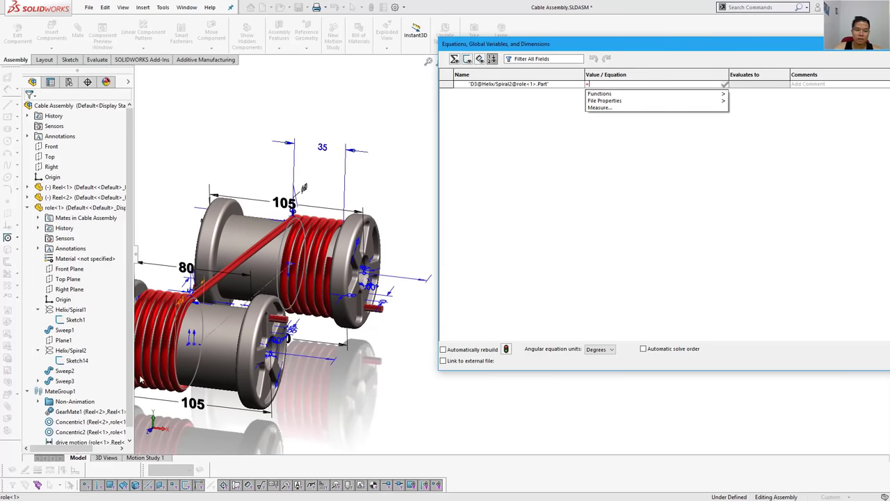
{"action": "scroll", "coordinate": [90, 430], "scroll_direction": "down", "scroll_amount": 1}
{"action": "left_click", "coordinate": [88, 432]}
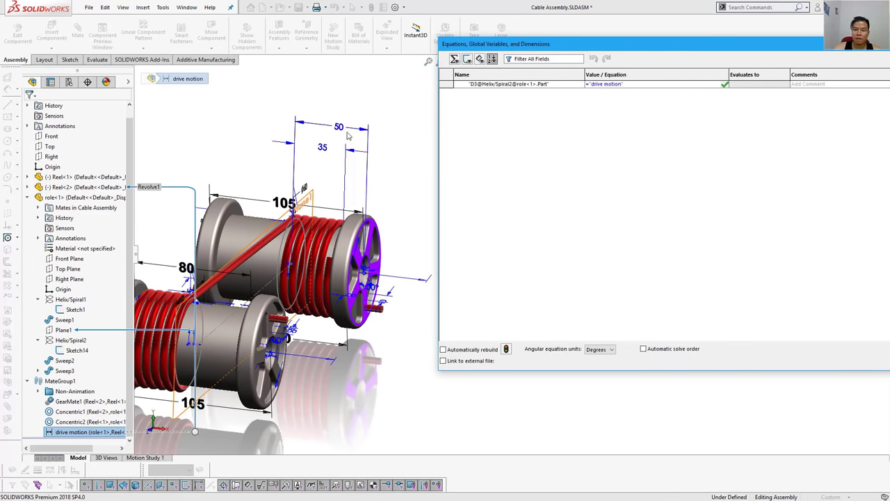
{"action": "left_click", "coordinate": [352, 135]}
{"action": "left_click", "coordinate": [631, 83]}
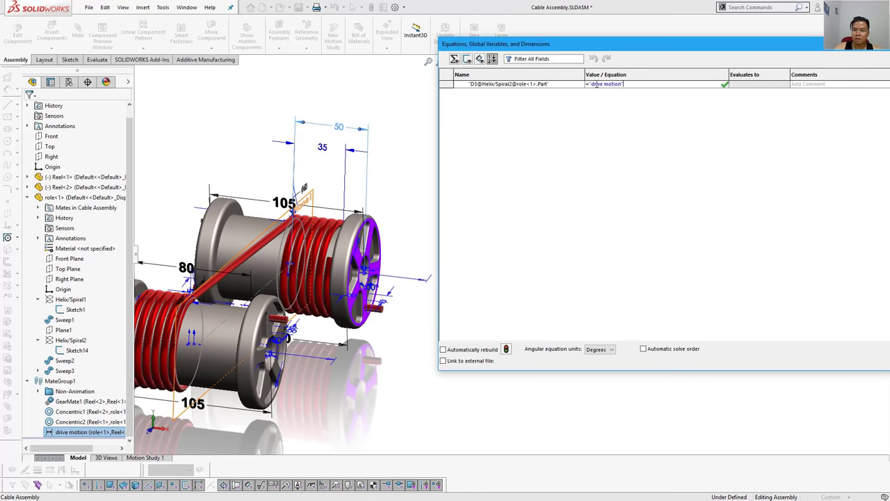
{"action": "left_click_drag", "start_coordinate": [590, 83], "coordinate": [626, 84]}
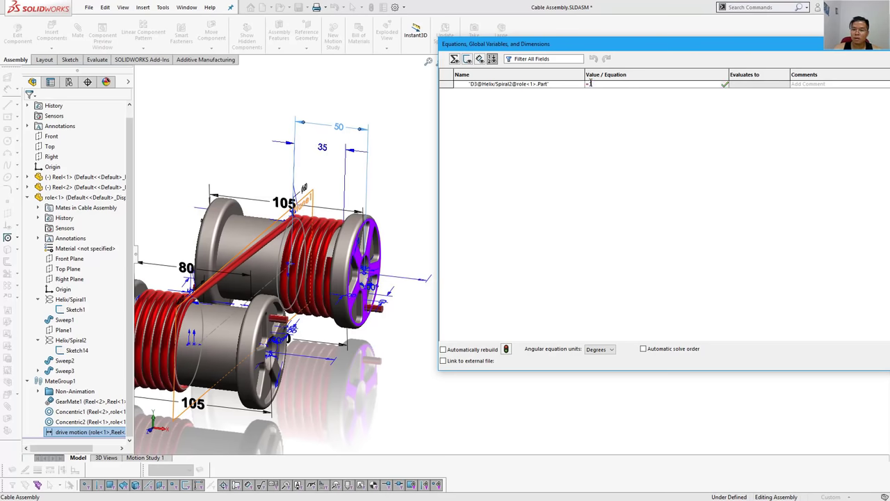
{"action": "left_click", "coordinate": [590, 83]}
{"action": "left_click", "coordinate": [338, 127]}
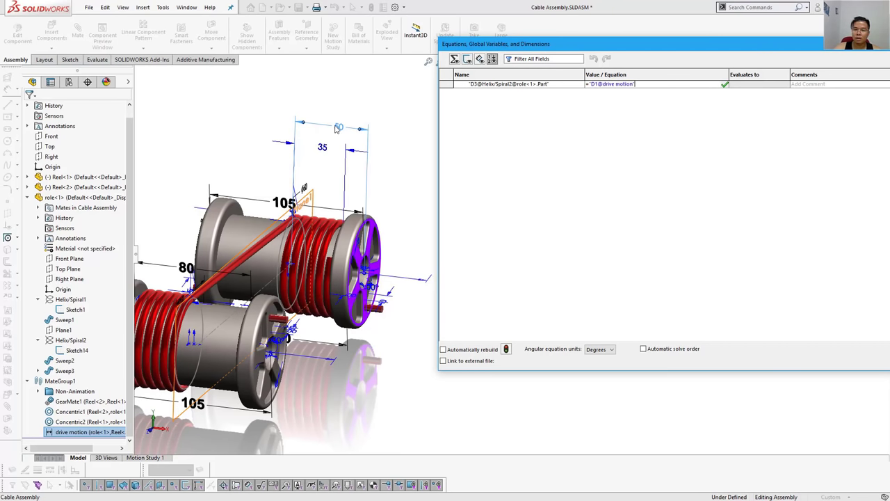
Step: Append '- 15' to the equation and commit it, evaluating to 35.00 mm
{"action": "left_click", "coordinate": [634, 82]}
{"action": "type", "text": "-"}
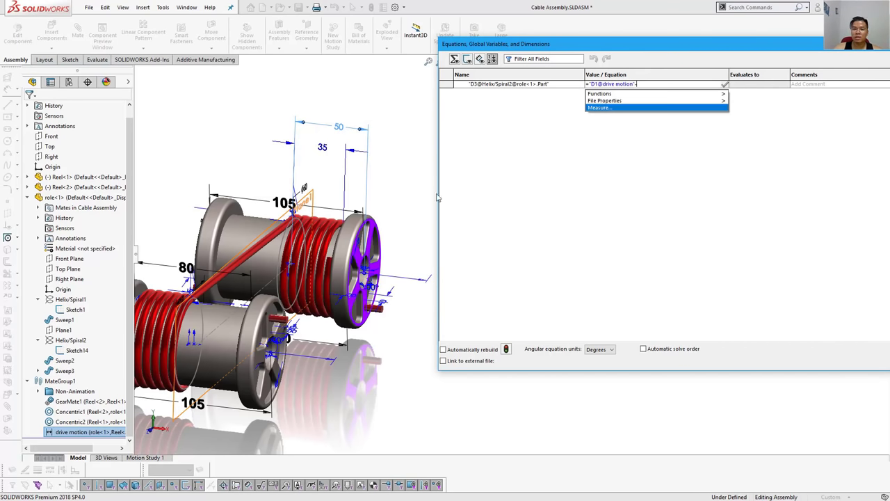
{"action": "scroll", "coordinate": [399, 235], "scroll_direction": "down", "scroll_amount": 5}
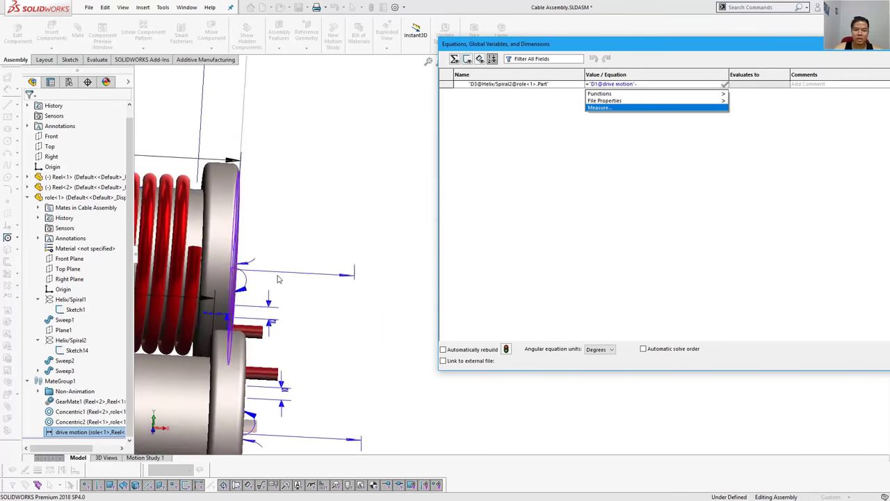
{"action": "mouse_move", "coordinate": [399, 235]}
{"action": "middle_mouse_down"}
{"action": "mouse_move", "coordinate": [303, 275]}
{"action": "mouse_move", "coordinate": [336, 237]}
{"action": "middle_mouse_up"}
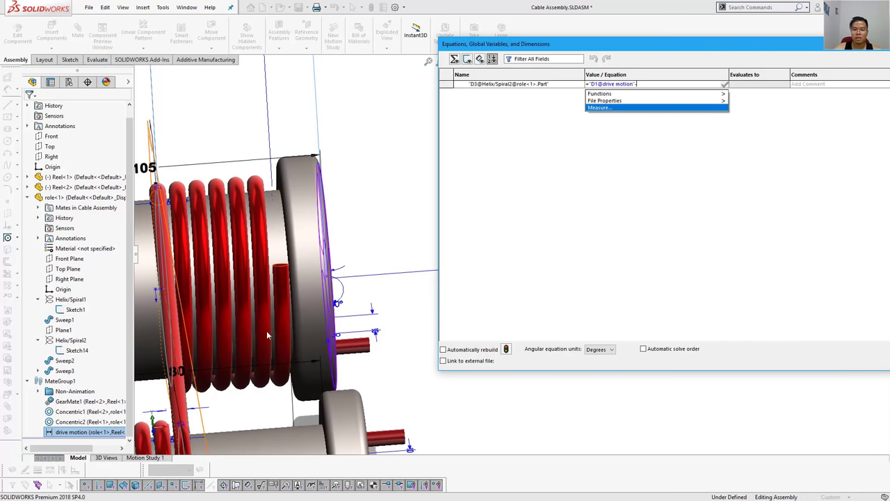
{"action": "mouse_move", "coordinate": [600, 93]}
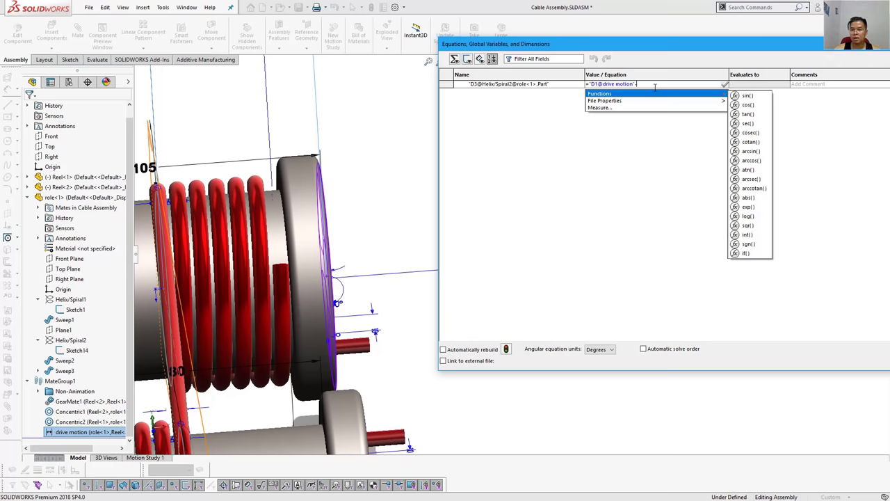
{"action": "type", "text": "15"}
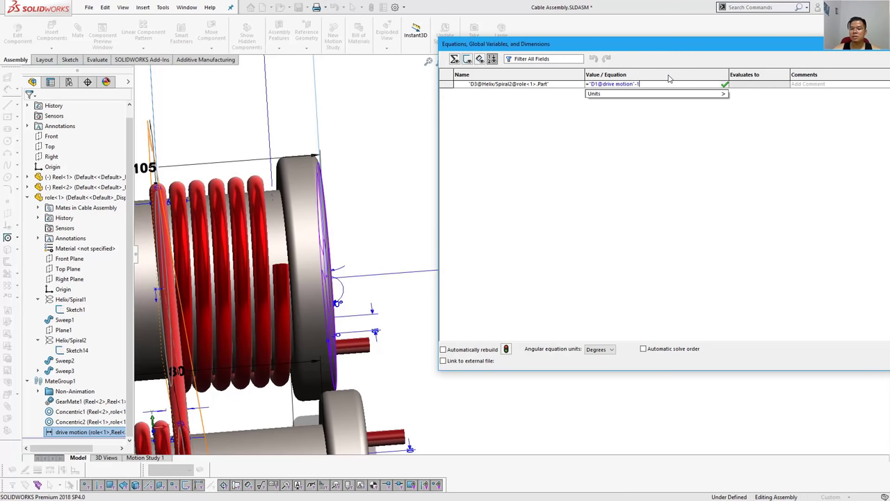
{"action": "key", "text": "BackSpace"}
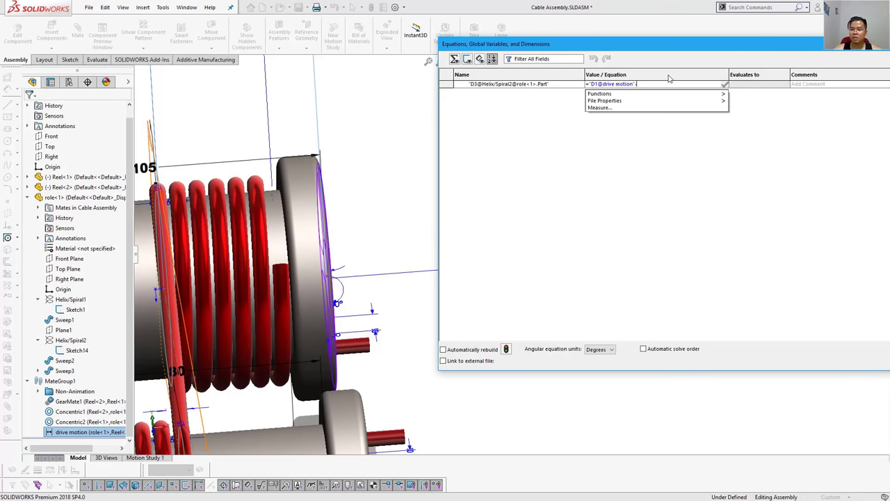
{"action": "type", "text": "15"}
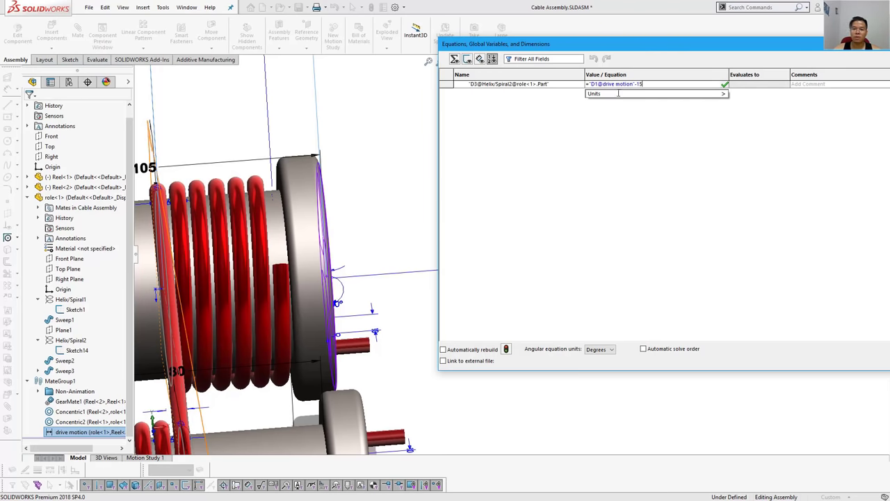
{"action": "left_click", "coordinate": [618, 93]}
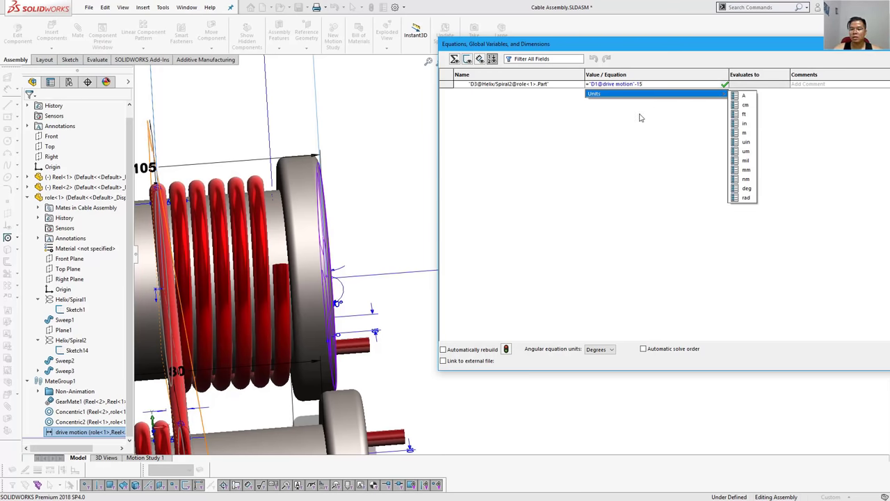
{"action": "left_click", "coordinate": [635, 141]}
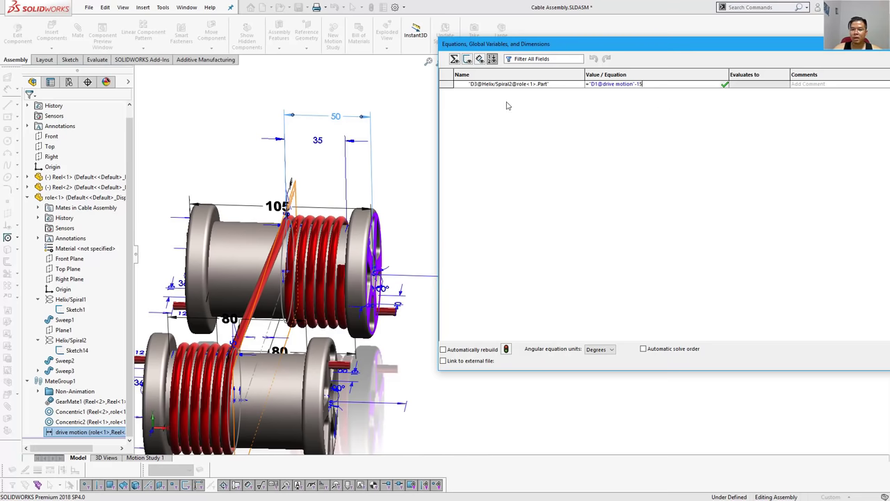
{"action": "left_click_drag", "start_coordinate": [737, 42], "coordinate": [672, 37]}
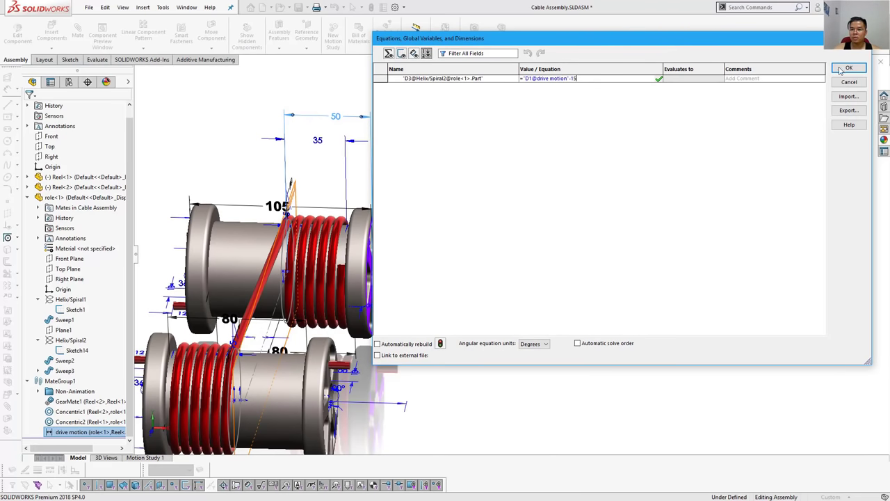
{"action": "key", "text": "Return"}
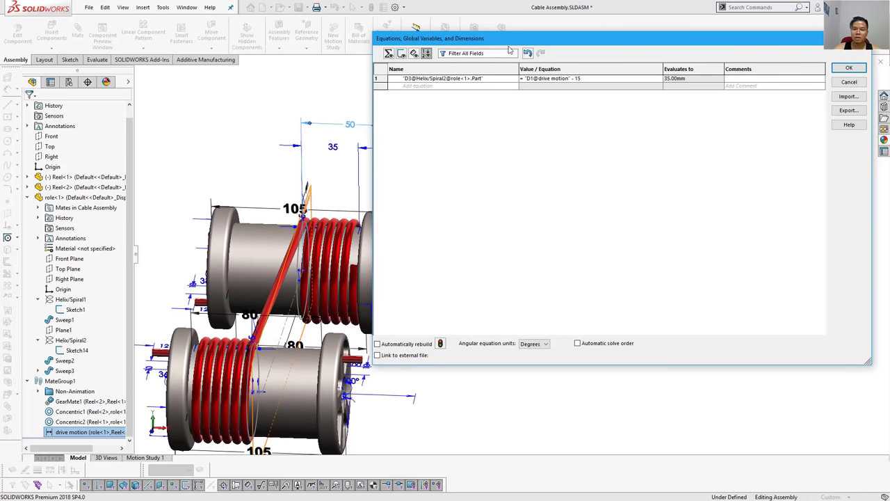
Step: Move the equations window aside and orbit and zoom to show both reels and the 80 dimensions
{"action": "left_click_drag", "start_coordinate": [452, 39], "coordinate": [546, 52]}
{"action": "mouse_move", "coordinate": [437, 171]}
{"action": "middle_mouse_down"}
{"action": "mouse_move", "coordinate": [255, 320]}
{"action": "mouse_move", "coordinate": [306, 313]}
{"action": "middle_mouse_up"}
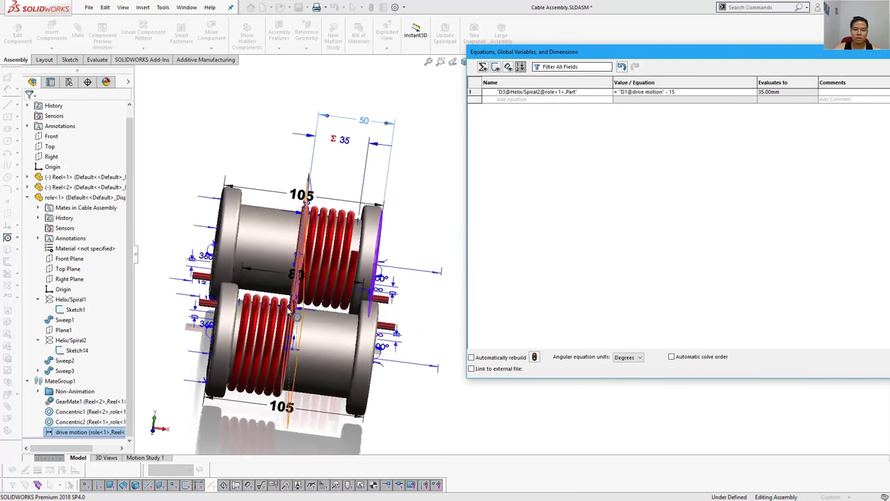
{"action": "scroll", "coordinate": [307, 313], "scroll_direction": "down", "scroll_amount": 2}
{"action": "scroll", "coordinate": [303, 310], "scroll_direction": "down", "scroll_amount": 2}
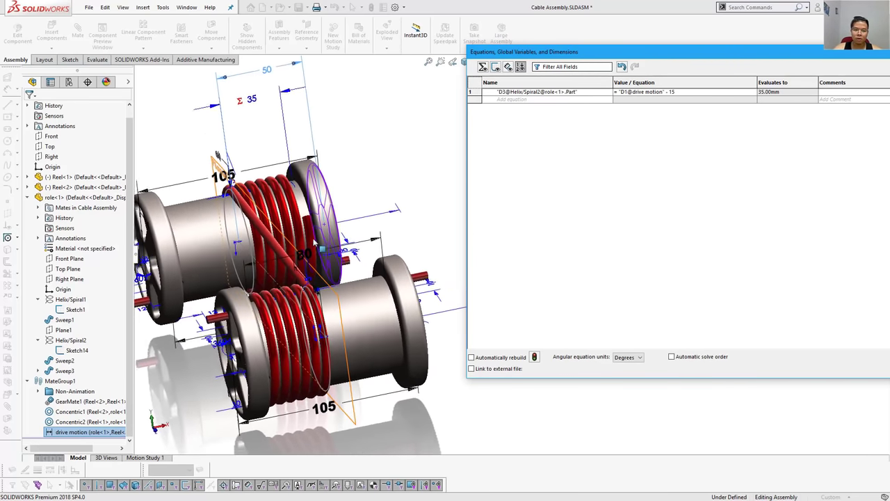
{"action": "scroll", "coordinate": [299, 308], "scroll_direction": "down", "scroll_amount": 3}
{"action": "scroll", "coordinate": [296, 306], "scroll_direction": "down", "scroll_amount": 1}
{"action": "scroll", "coordinate": [296, 313], "scroll_direction": "up", "scroll_amount": 3}
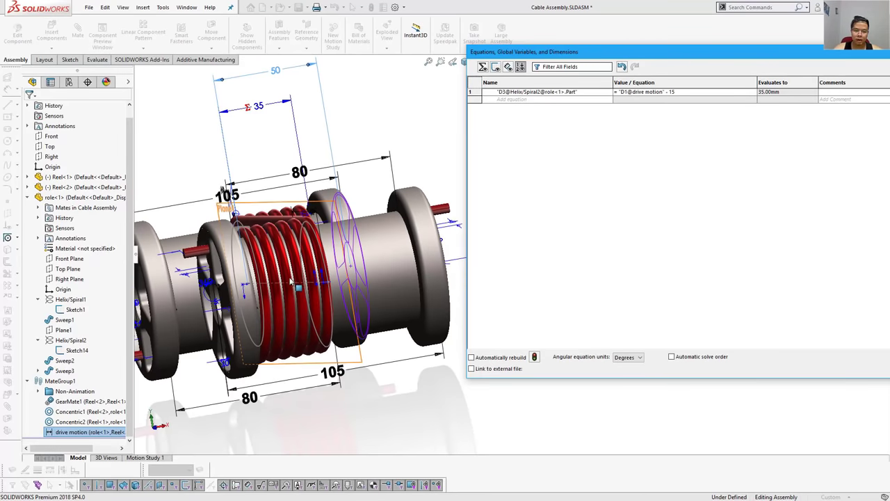
{"action": "mouse_move", "coordinate": [295, 320]}
{"action": "middle_mouse_down"}
{"action": "mouse_move", "coordinate": [268, 320]}
{"action": "mouse_move", "coordinate": [255, 306]}
{"action": "mouse_move", "coordinate": [258, 320]}
{"action": "mouse_move", "coordinate": [208, 299]}
{"action": "middle_mouse_up"}
{"action": "scroll", "coordinate": [263, 320], "scroll_direction": "down", "scroll_amount": 3}
{"action": "scroll", "coordinate": [230, 306], "scroll_direction": "down", "scroll_amount": 3}
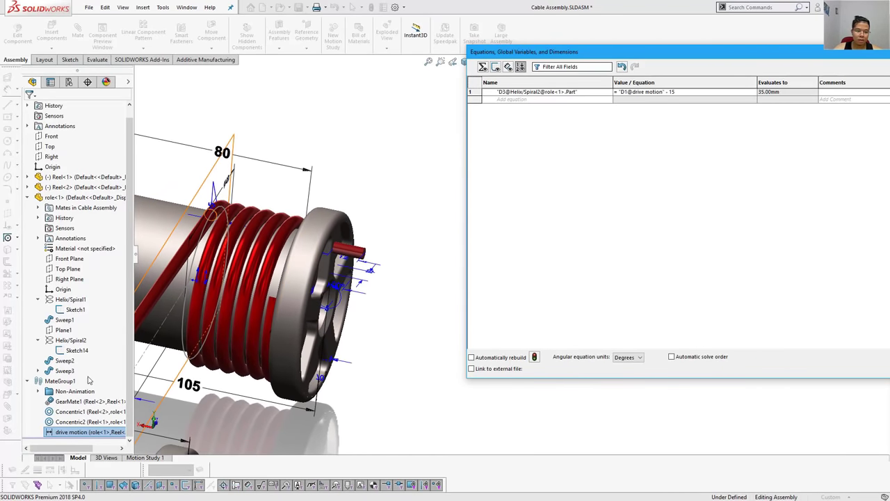
Step: Drag Helix/Spiral2's 35 dimension above the 80 dimension and tidy equation row 1, keeping 35 mm
{"action": "left_click", "coordinate": [71, 340]}
{"action": "middle_click_drag", "start_coordinate": [278, 264], "coordinate": [292, 218]}
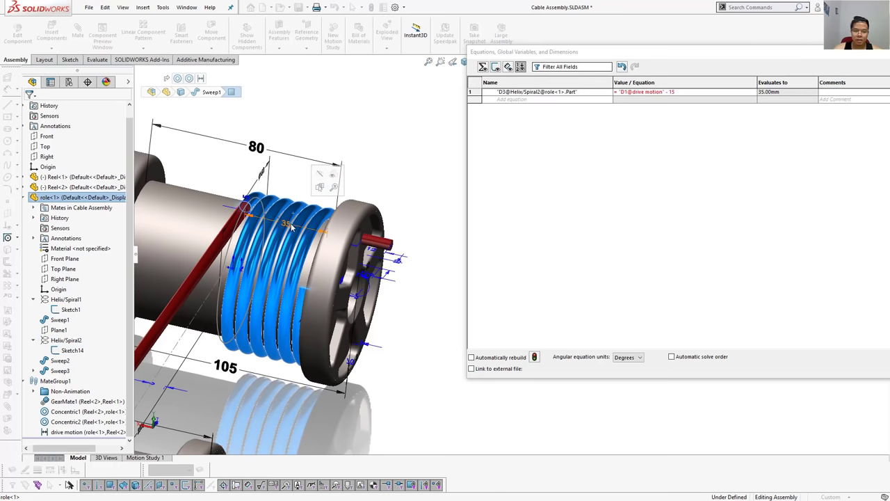
{"action": "left_click_drag", "start_coordinate": [293, 217], "coordinate": [316, 132]}
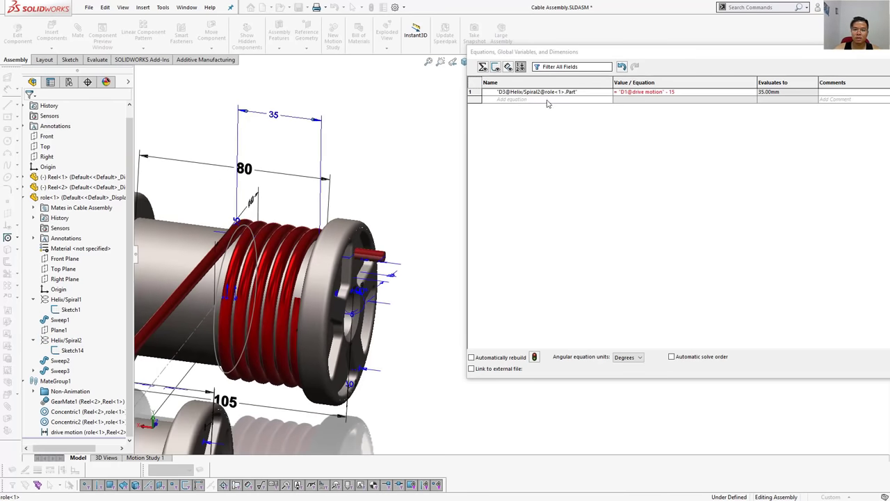
{"action": "left_click", "coordinate": [522, 103]}
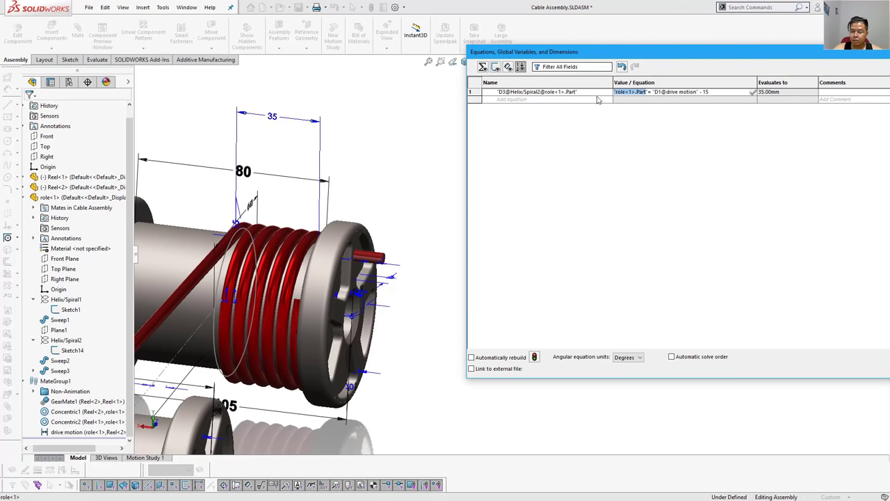
{"action": "key", "text": "BackSpace"}
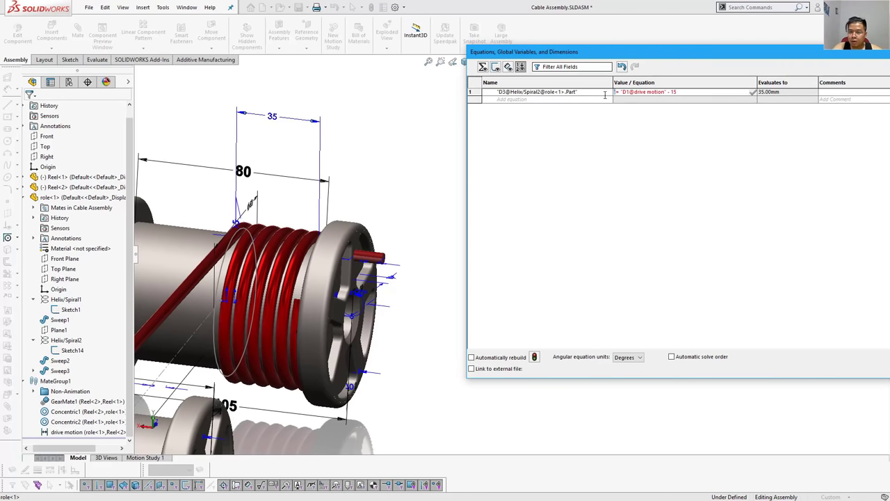
Step: Add a second equation for Helix/Spiral1's height as 100-15-15- minus the drive motion distance
{"action": "left_click", "coordinate": [527, 103]}
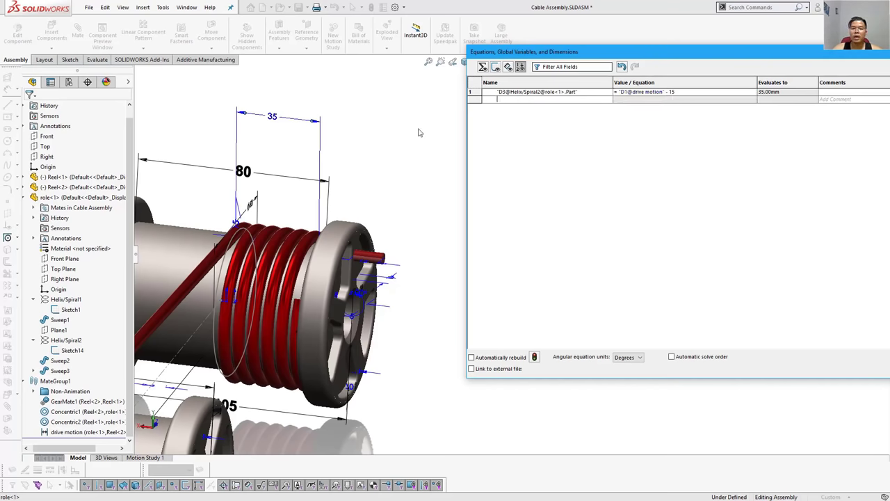
{"action": "left_click", "coordinate": [273, 121]}
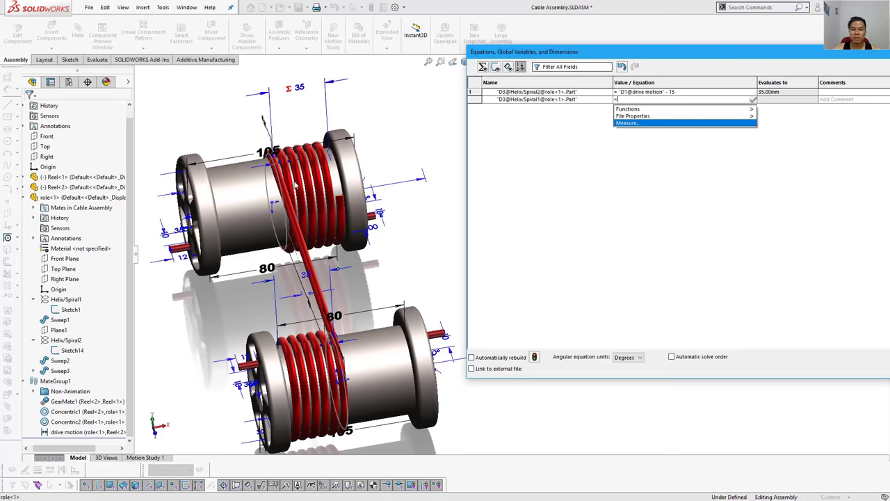
{"action": "key", "text": "Up"}
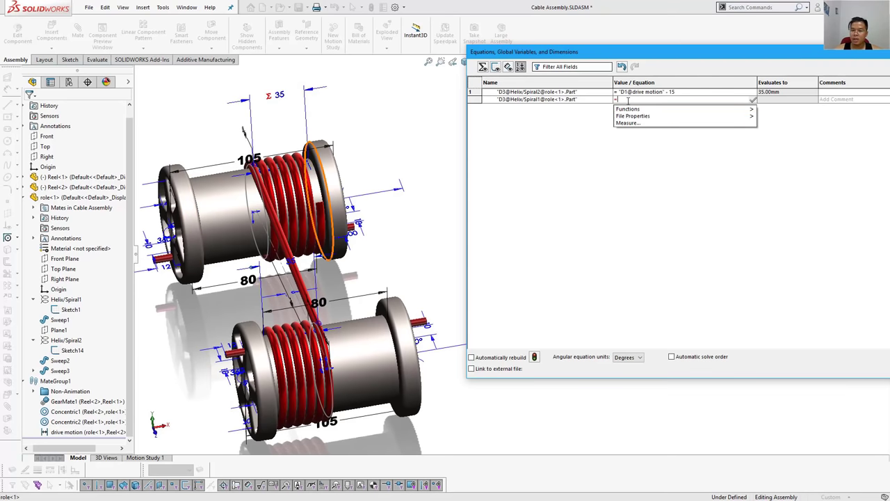
{"action": "type", "text": "100-15"}
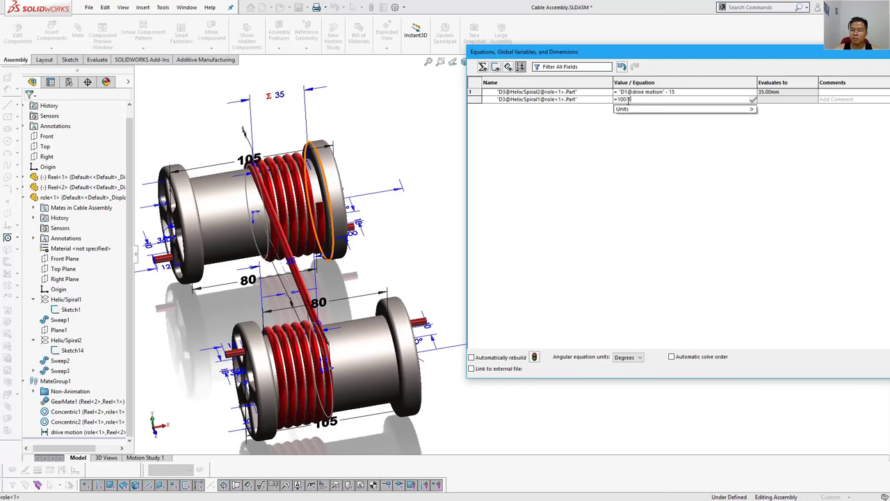
{"action": "type", "text": "-"}
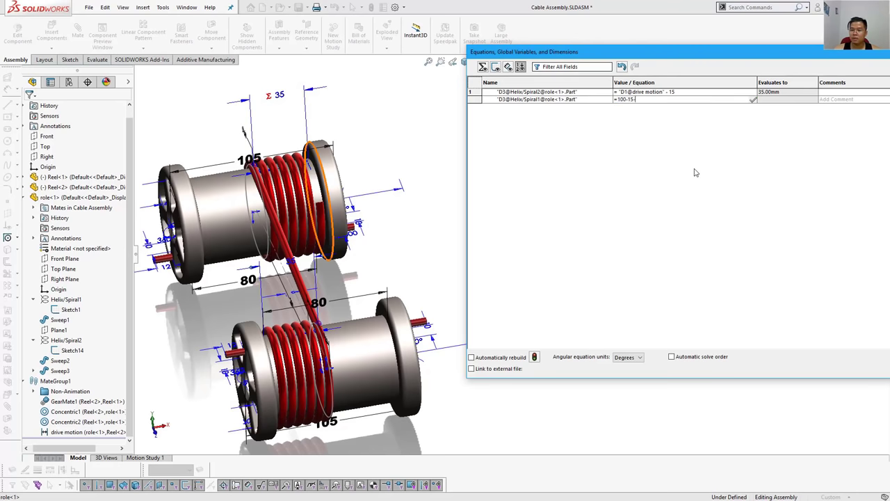
{"action": "type", "text": "15"}
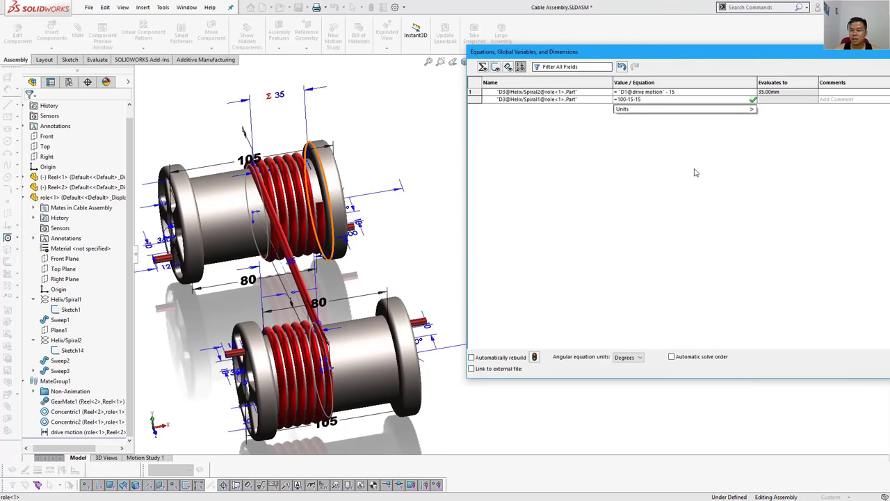
{"action": "type", "text": "-"}
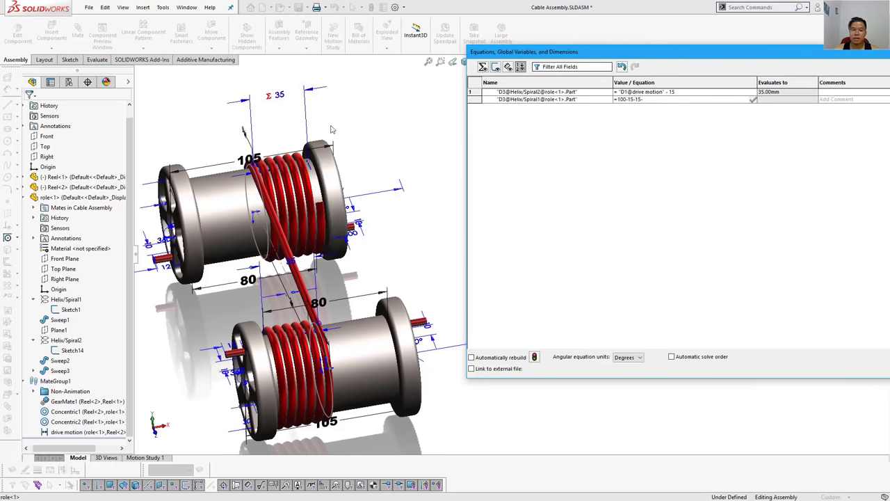
{"action": "mouse_move", "coordinate": [362, 202]}
{"action": "middle_mouse_down"}
{"action": "mouse_move", "coordinate": [414, 219]}
{"action": "mouse_move", "coordinate": [381, 323]}
{"action": "mouse_move", "coordinate": [391, 285]}
{"action": "mouse_move", "coordinate": [76, 393]}
{"action": "middle_mouse_up"}
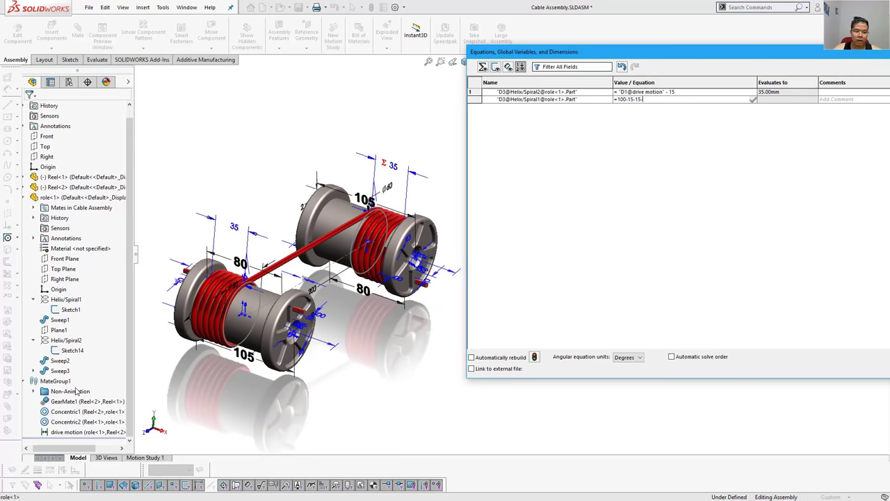
{"action": "left_click", "coordinate": [67, 432]}
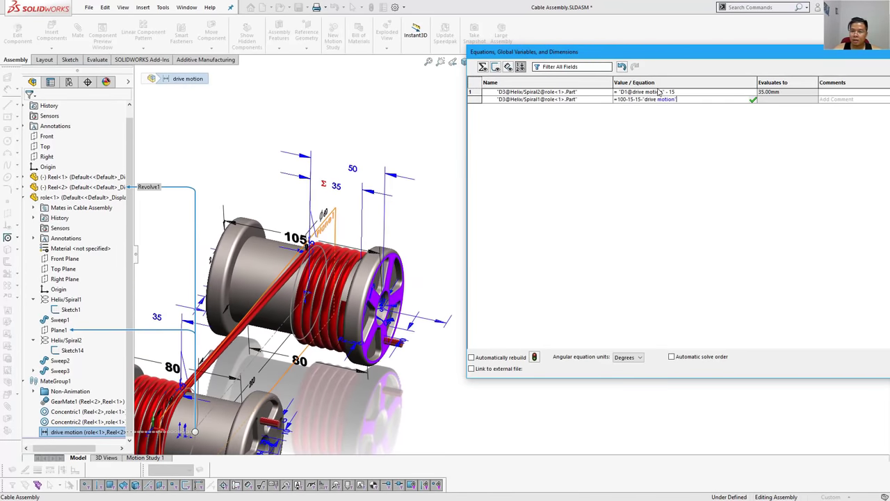
{"action": "key", "text": "Return"}
Step: Replace the drive motion term with the copied "D1@drive motion" reference, giving 20 mm
{"action": "double_click", "coordinate": [624, 91]}
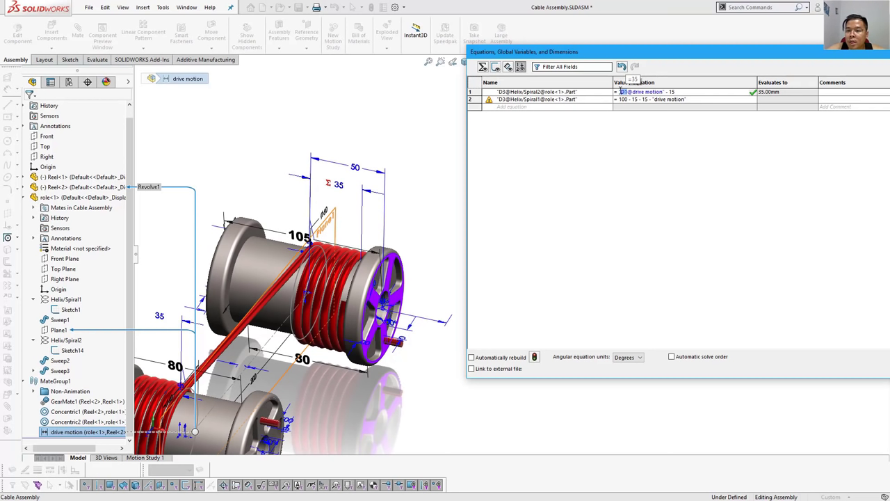
{"action": "left_click_drag", "start_coordinate": [621, 90], "coordinate": [633, 87]}
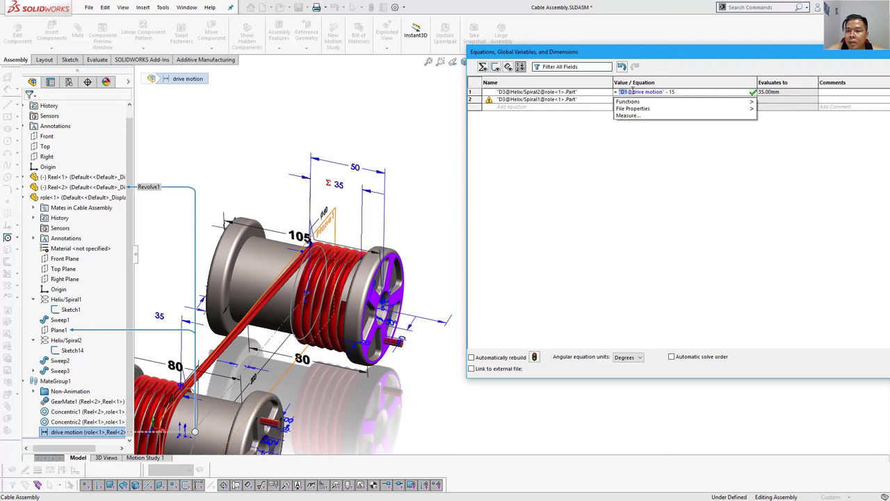
{"action": "key", "text": "ctrl+c"}
{"action": "left_click", "coordinate": [685, 98]}
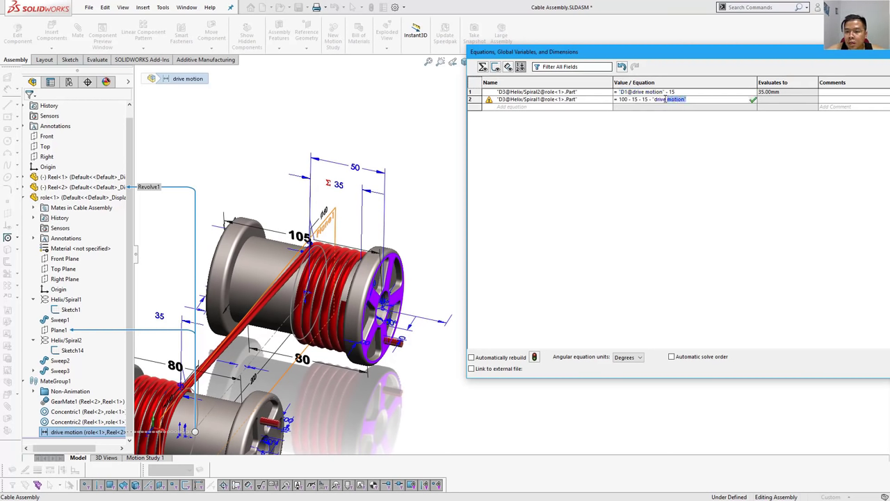
{"action": "key", "text": "ctrl+v"}
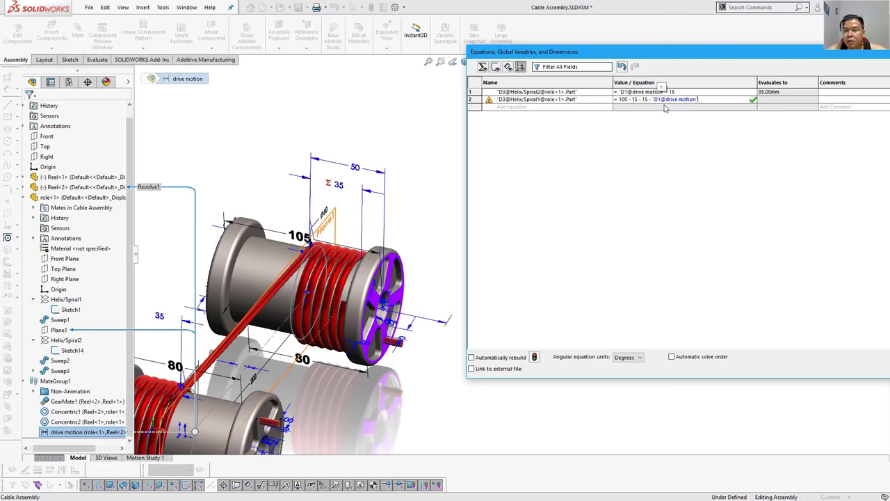
{"action": "key", "text": "Return"}
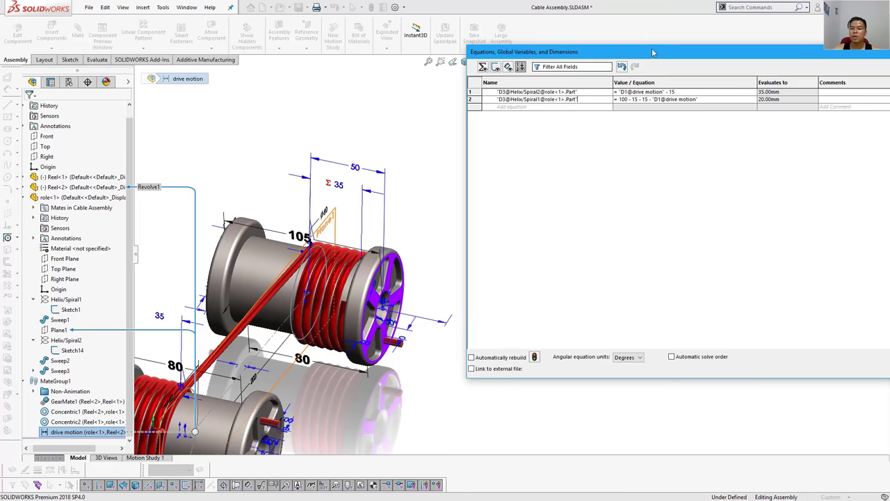
Step: Collapse role<1>, turn off Display Annotations, and hide the sketch and axis markers on the reels
{"action": "left_click_drag", "start_coordinate": [653, 52], "coordinate": [545, 50]}
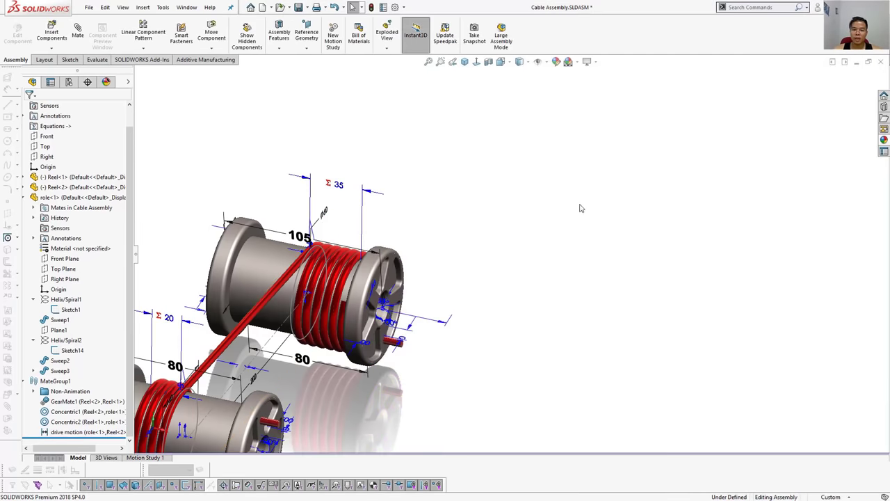
{"action": "middle_click_drag", "start_coordinate": [538, 222], "coordinate": [209, 169]}
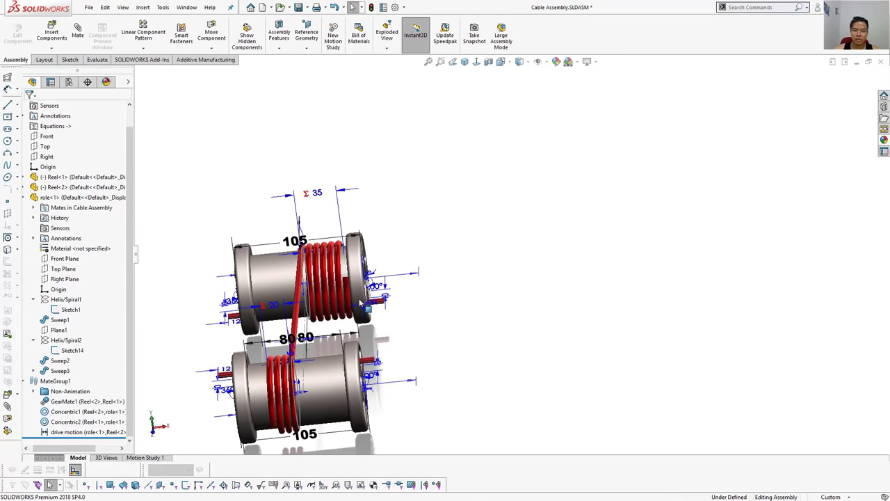
{"action": "left_click", "coordinate": [25, 197]}
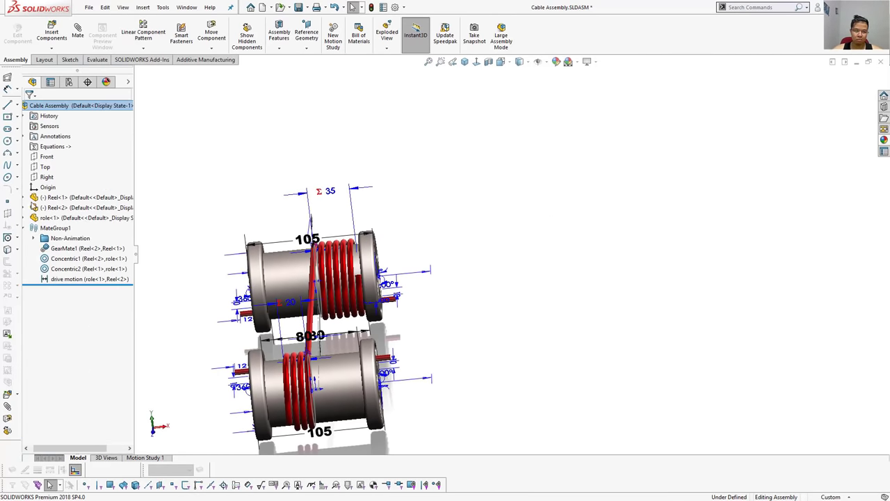
{"action": "right_click", "coordinate": [56, 139]}
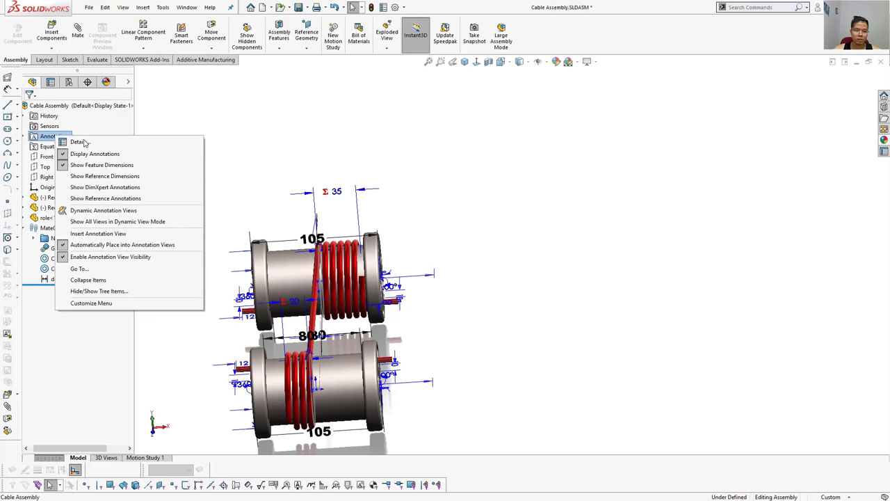
{"action": "left_click", "coordinate": [93, 153]}
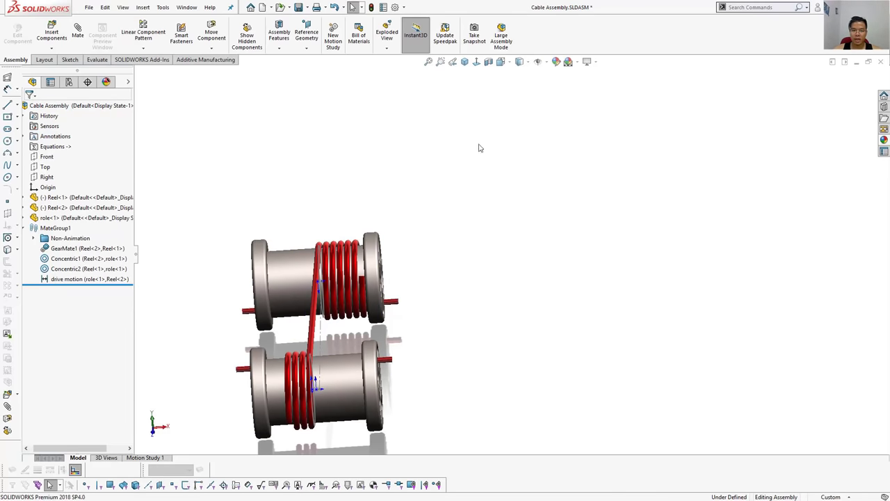
{"action": "left_click", "coordinate": [539, 62]}
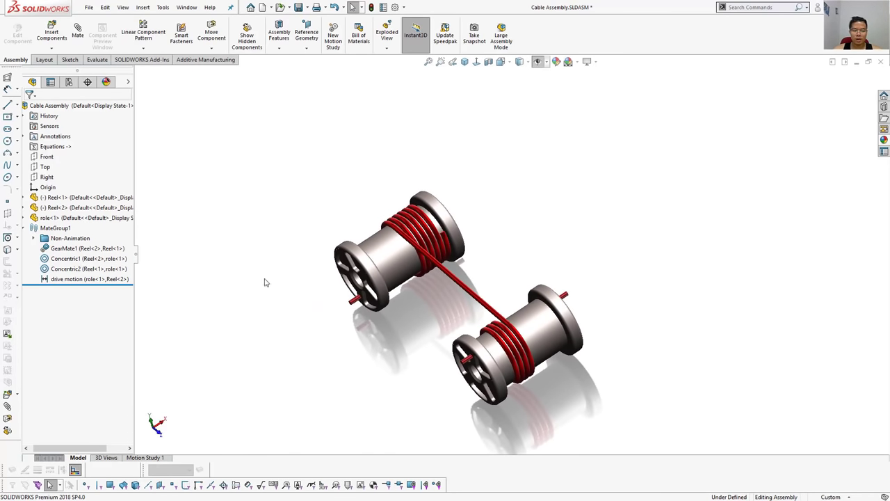
Step: Edit the drive motion mate's distance from 50 to 20
{"action": "left_click", "coordinate": [104, 281]}
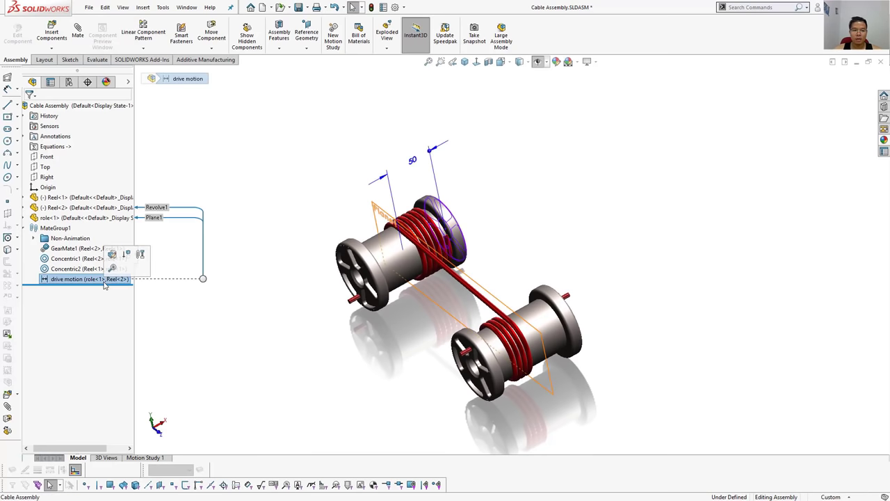
{"action": "double_click", "coordinate": [409, 160]}
{"action": "type", "text": "20"}
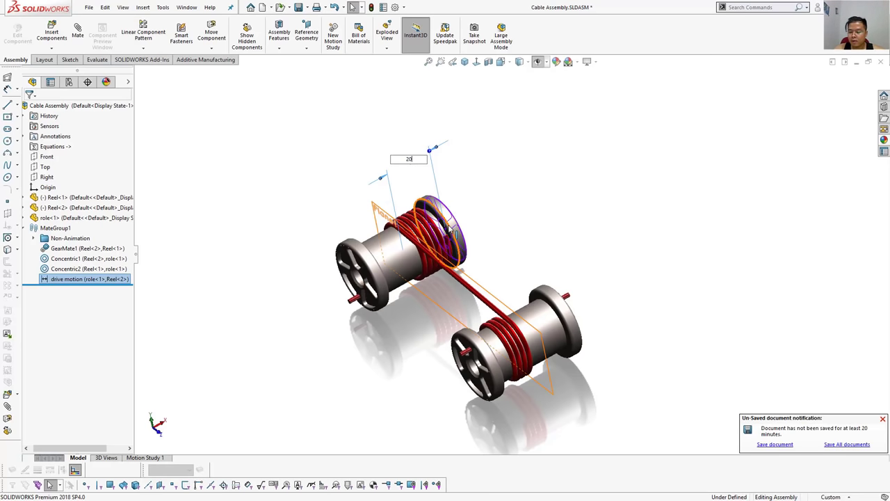
{"action": "key", "text": "Return"}
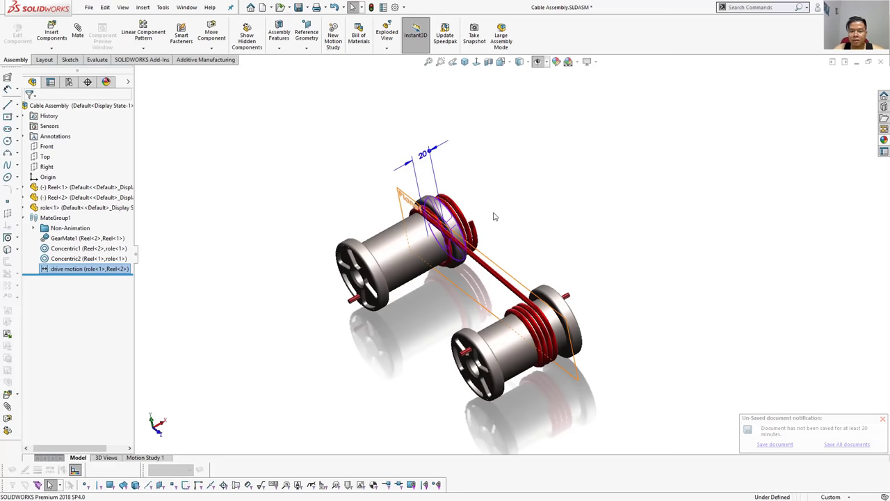
{"action": "scroll", "coordinate": [493, 213], "scroll_direction": "down", "scroll_amount": 3}
{"action": "scroll", "coordinate": [473, 208], "scroll_direction": "down", "scroll_amount": 3}
{"action": "scroll", "coordinate": [452, 207], "scroll_direction": "down", "scroll_amount": 3}
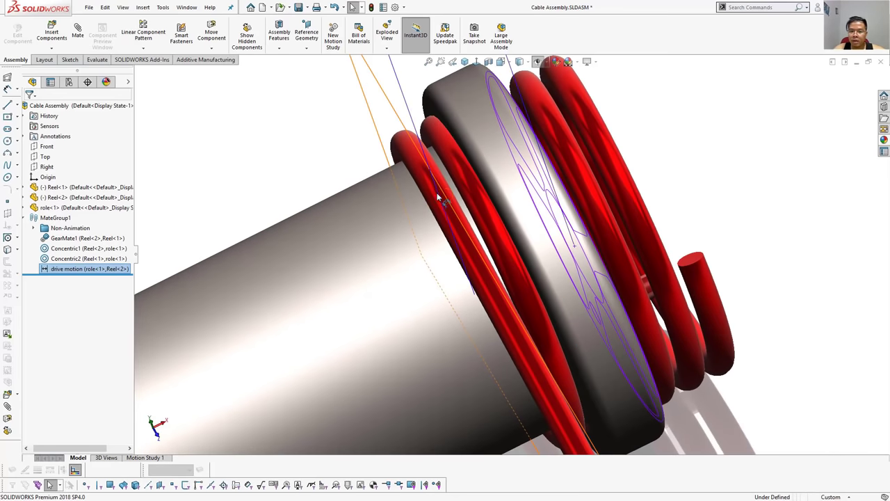
{"action": "scroll", "coordinate": [459, 157], "scroll_direction": "down", "scroll_amount": 1}
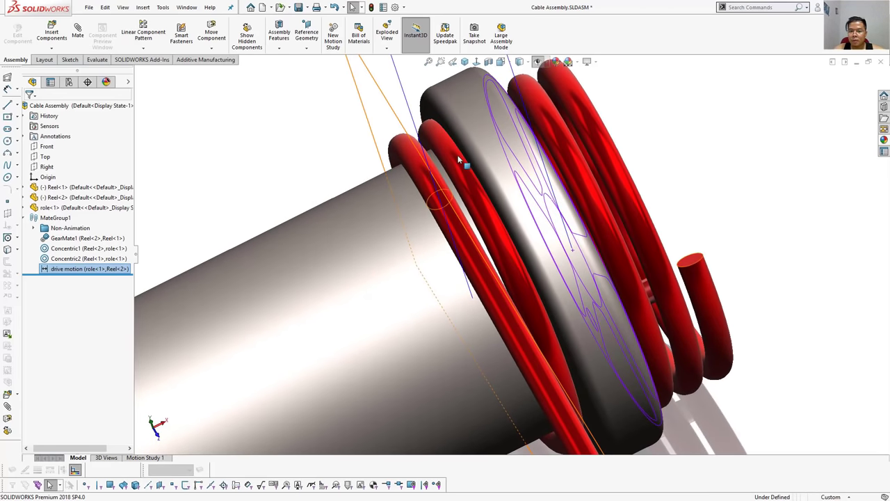
{"action": "scroll", "coordinate": [463, 160], "scroll_direction": "up", "scroll_amount": 1}
{"action": "scroll", "coordinate": [480, 167], "scroll_direction": "up", "scroll_amount": 5}
{"action": "left_click", "coordinate": [496, 174]}
{"action": "scroll", "coordinate": [479, 153], "scroll_direction": "up", "scroll_amount": 2}
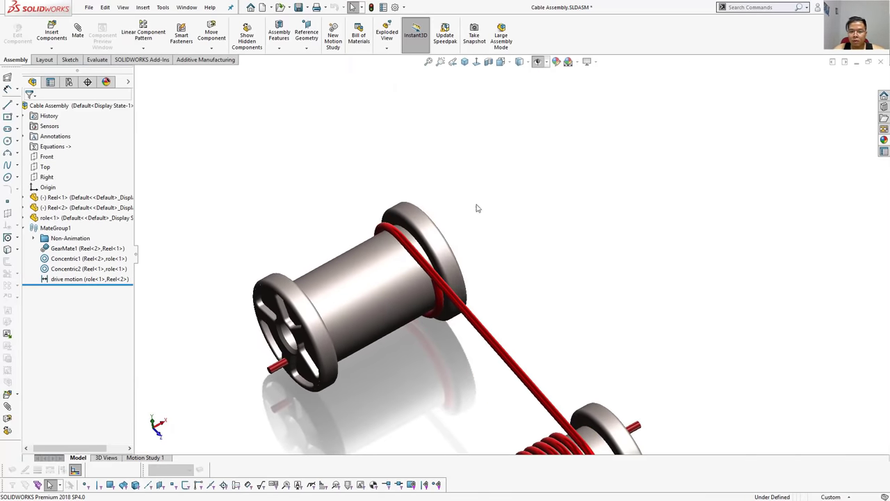
Step: Stretch the drive motion distance with Instant3D to 60, rewinding the cable onto the upper reel
{"action": "mouse_move", "coordinate": [475, 205]}
{"action": "middle_mouse_down"}
{"action": "mouse_move", "coordinate": [459, 318]}
{"action": "mouse_move", "coordinate": [485, 292]}
{"action": "mouse_move", "coordinate": [486, 306]}
{"action": "middle_mouse_up"}
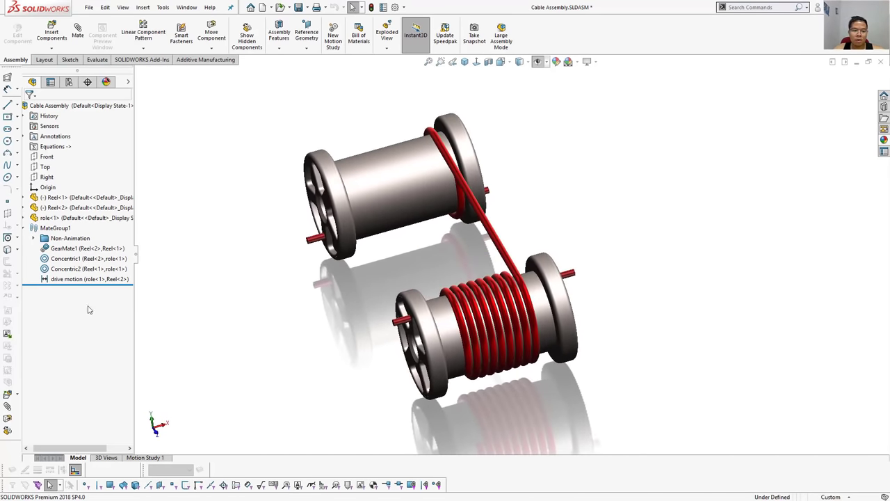
{"action": "left_click", "coordinate": [87, 278]}
{"action": "double_click", "coordinate": [87, 278]}
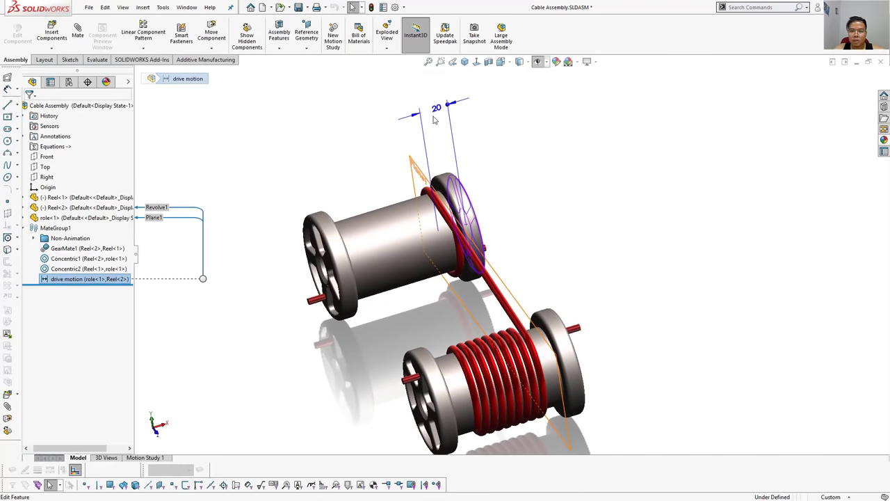
{"action": "middle_click_drag", "start_coordinate": [440, 113], "coordinate": [249, 210]}
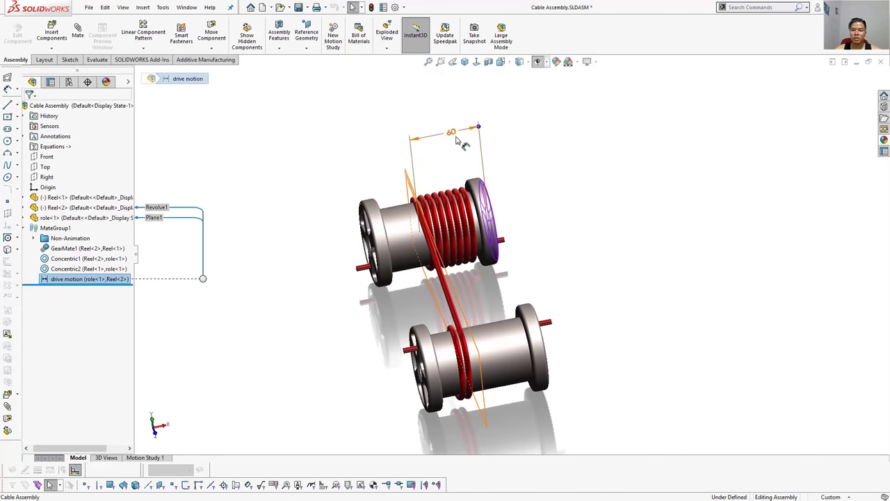
{"action": "left_click", "coordinate": [249, 211]}
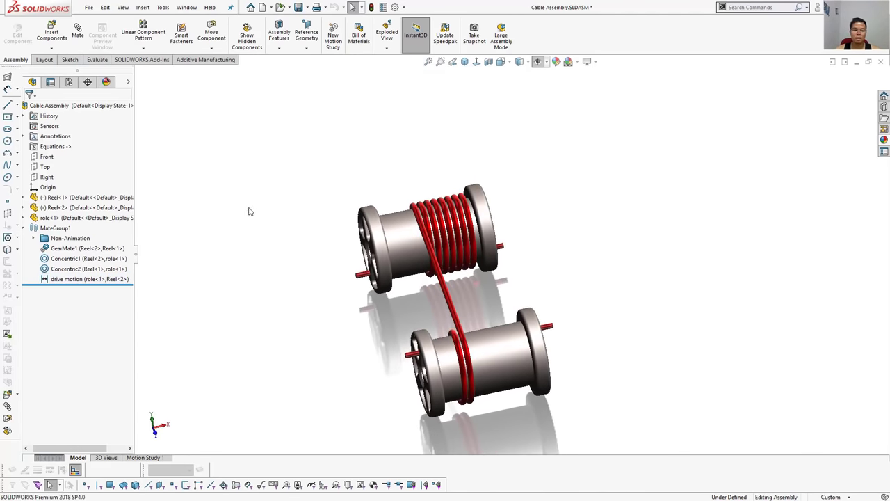
{"action": "right_click", "coordinate": [55, 150]}
{"action": "left_click", "coordinate": [84, 154]}
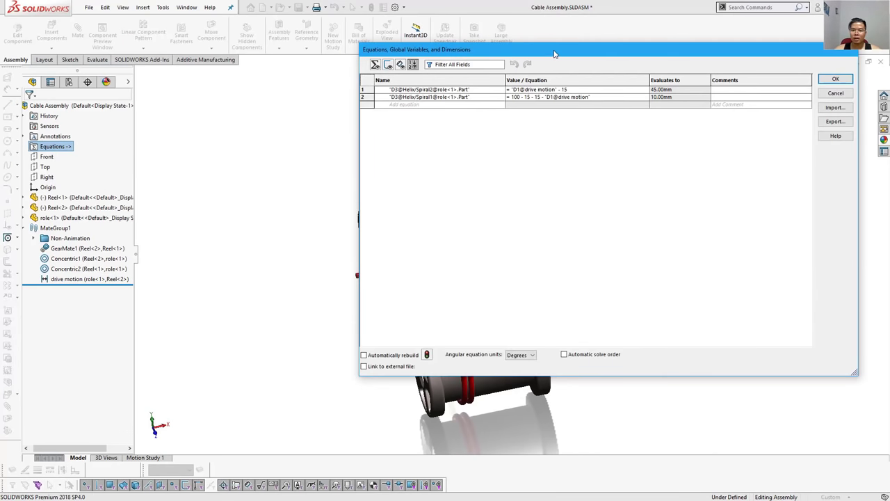
{"action": "left_click_drag", "start_coordinate": [554, 53], "coordinate": [722, 118]}
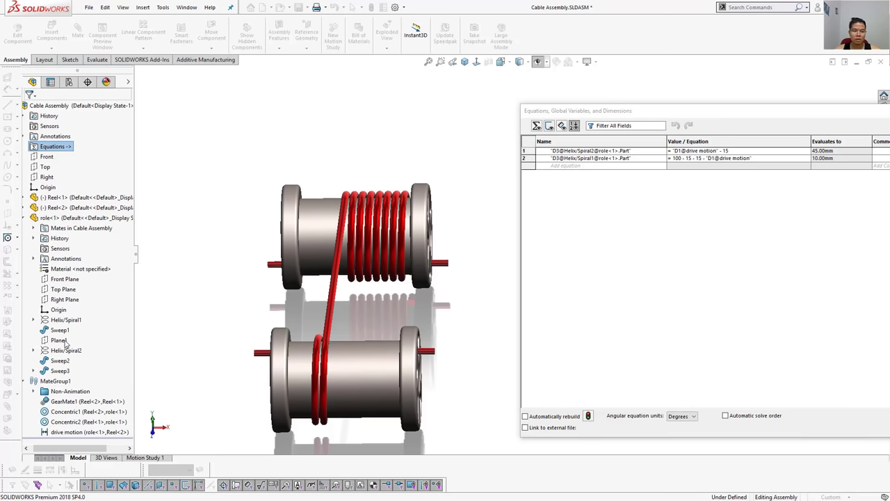
{"action": "left_click", "coordinate": [61, 340]}
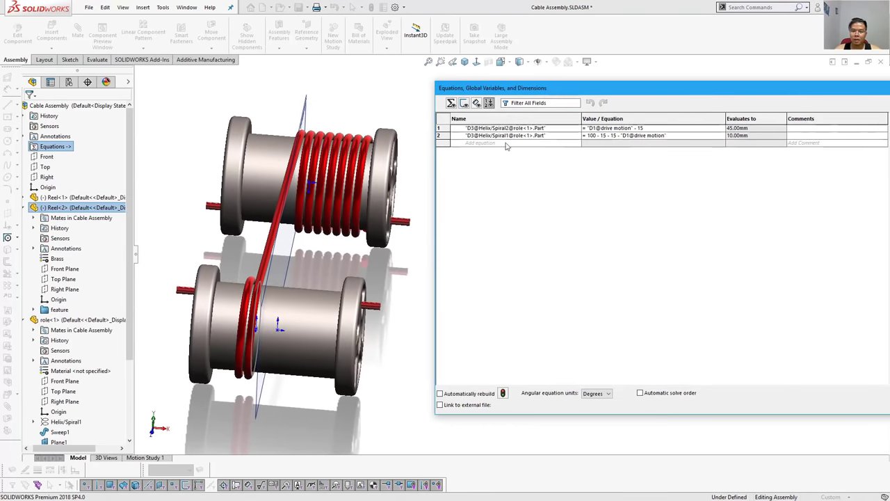
{"action": "mouse_move", "coordinate": [396, 174]}
{"action": "middle_mouse_down"}
{"action": "mouse_move", "coordinate": [351, 180]}
{"action": "mouse_move", "coordinate": [338, 264]}
{"action": "middle_mouse_up"}
{"action": "left_click", "coordinate": [351, 179]}
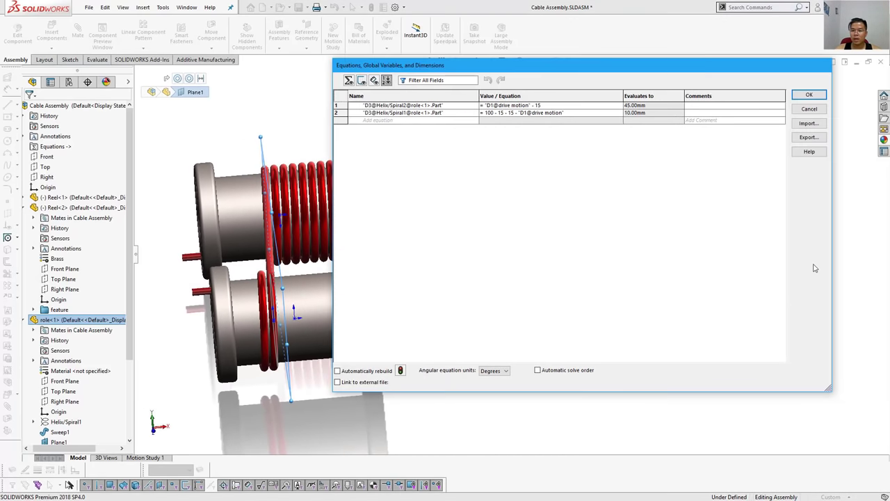
{"action": "key", "text": "Return"}
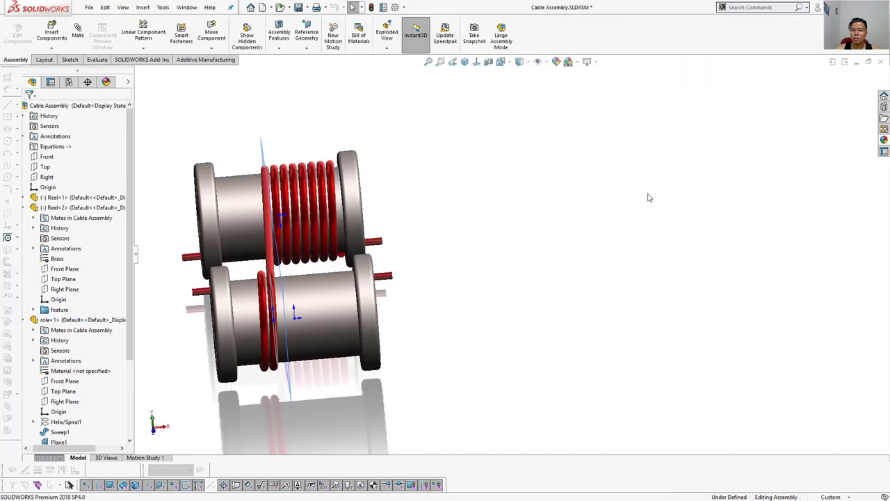
Step: Collapse Reel<2> and role<1>, then switch to Motion Study 1 with its timeline expanded
{"action": "middle_click_drag", "start_coordinate": [167, 445], "coordinate": [525, 216]}
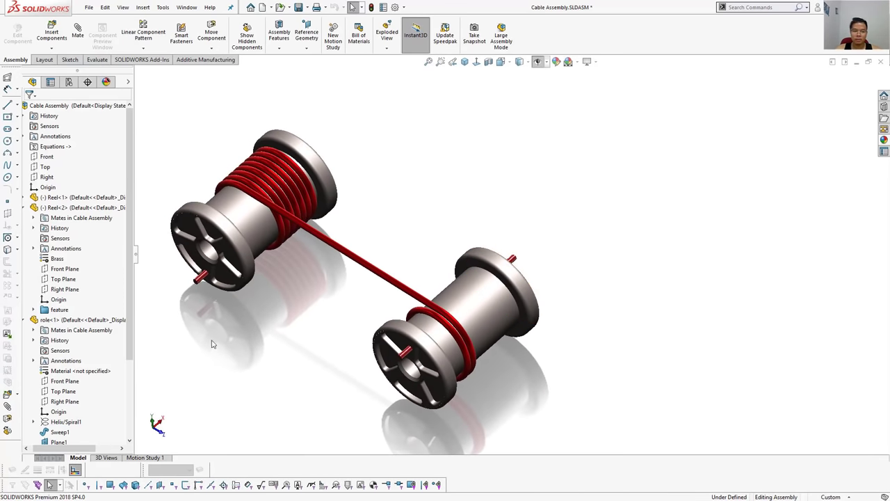
{"action": "left_click", "coordinate": [24, 208]}
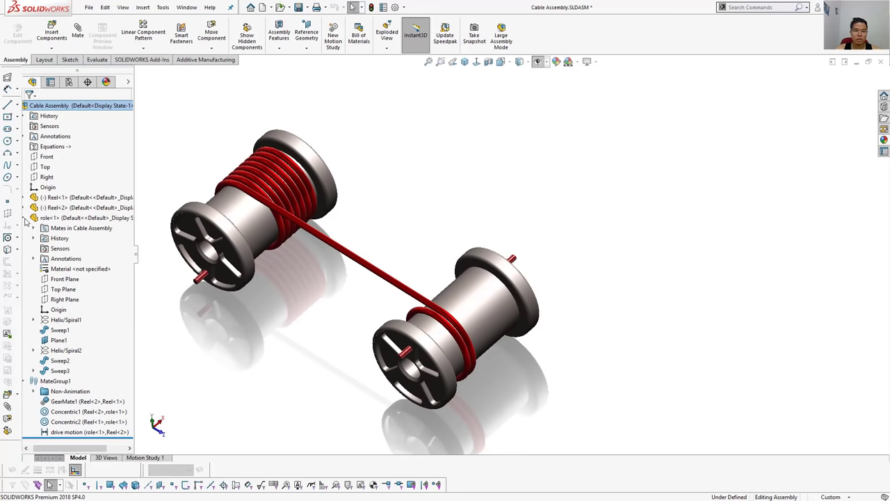
{"action": "left_click", "coordinate": [24, 218]}
{"action": "middle_click_drag", "start_coordinate": [298, 244], "coordinate": [420, 230]}
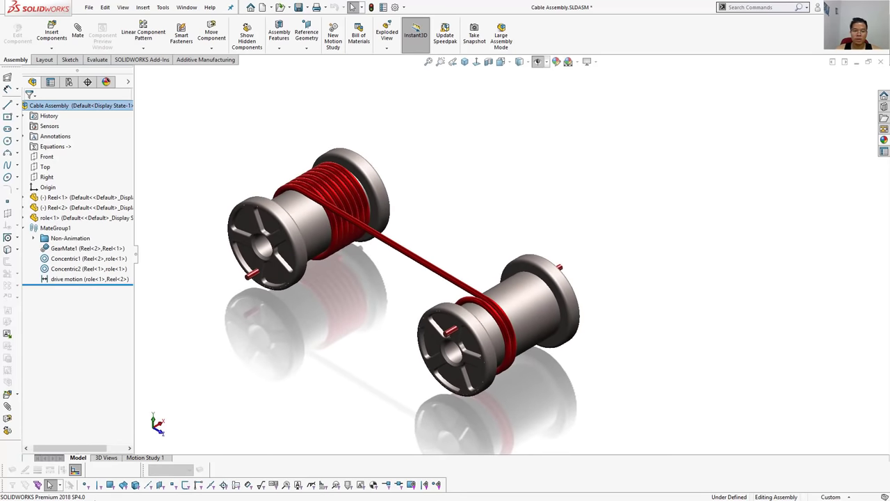
{"action": "left_click", "coordinate": [145, 458]}
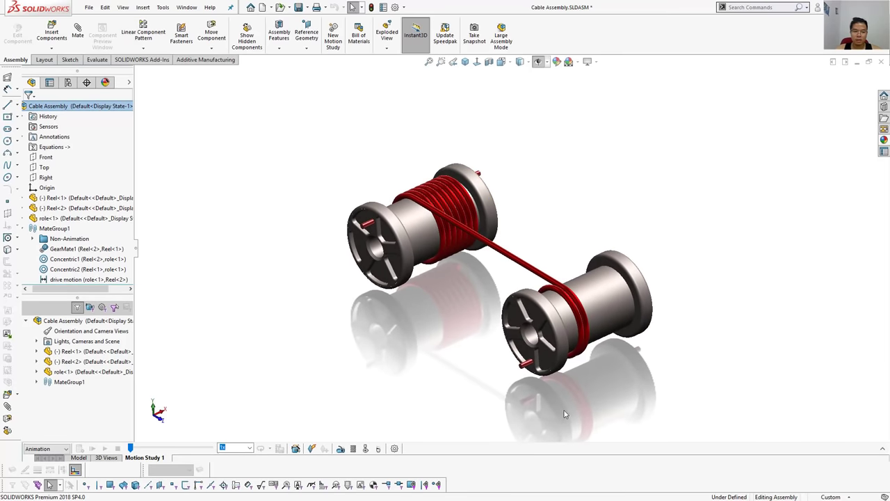
{"action": "left_click", "coordinate": [882, 450]}
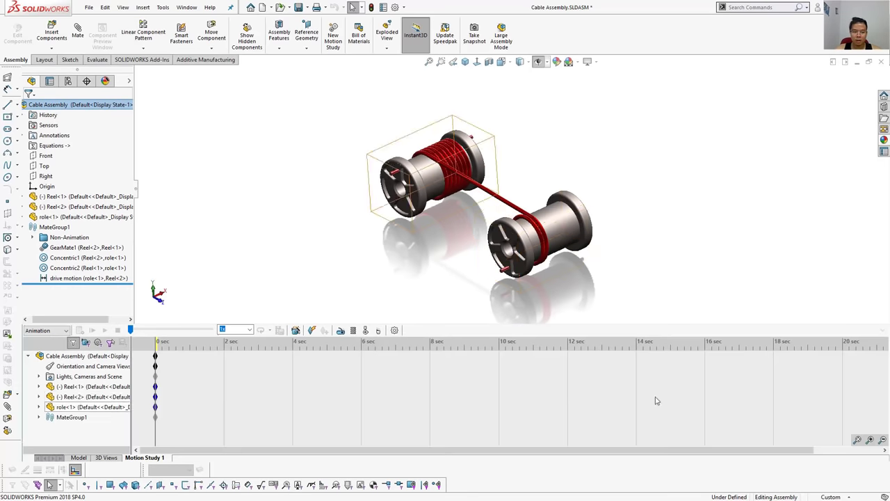
Step: Set an isometric view, then rotate the reels to a top-down diagonal angle
{"action": "left_click", "coordinate": [465, 62]}
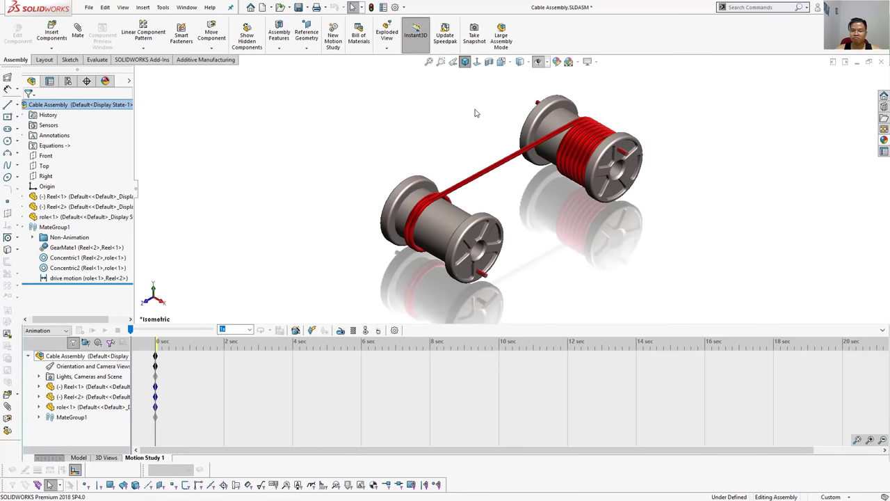
{"action": "key", "text": "space"}
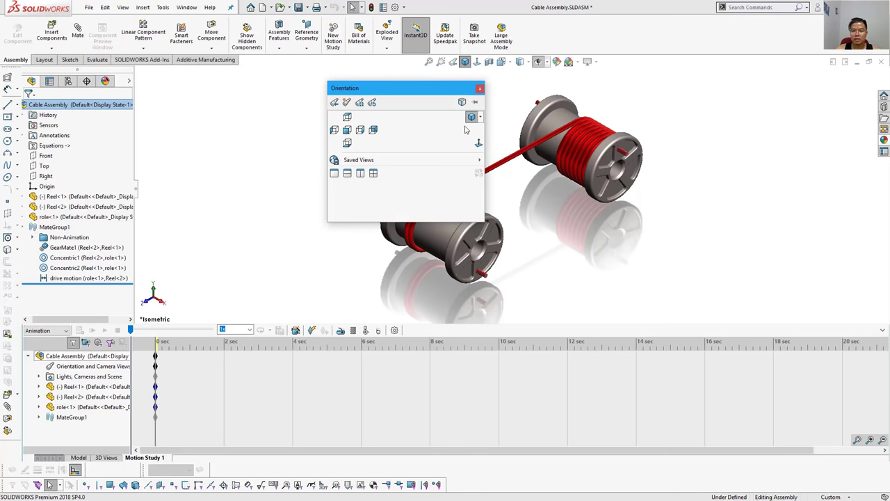
{"action": "middle_click_drag", "start_coordinate": [483, 104], "coordinate": [480, 132]}
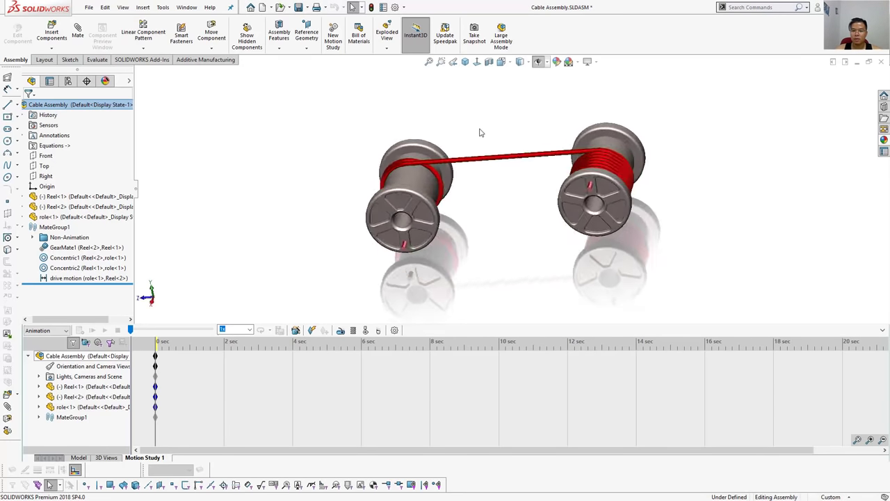
{"action": "key", "text": "Left"}
{"action": "key", "text": "Left"}
{"action": "key", "text": "Left"}
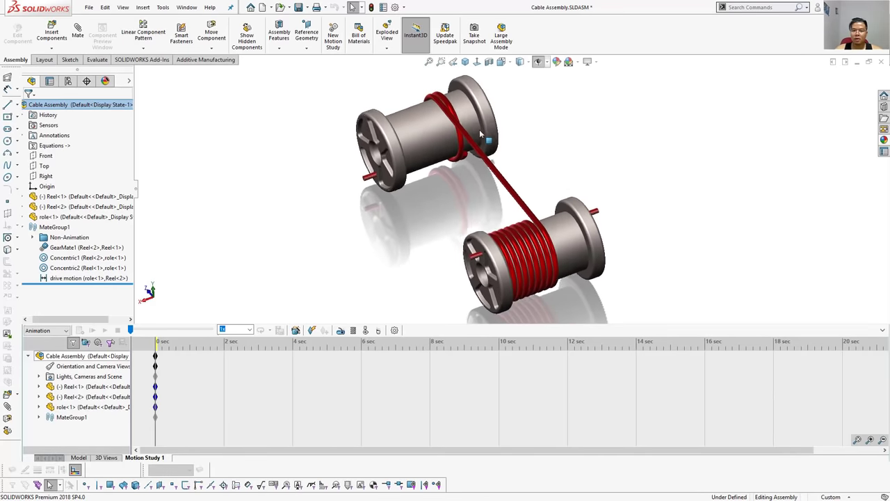
{"action": "key", "text": "Left"}
{"action": "key", "text": "Left"}
{"action": "key", "text": "Left"}
{"action": "key", "text": "Down"}
{"action": "key", "text": "Down"}
{"action": "key", "text": "Down"}
{"action": "key", "text": "Down"}
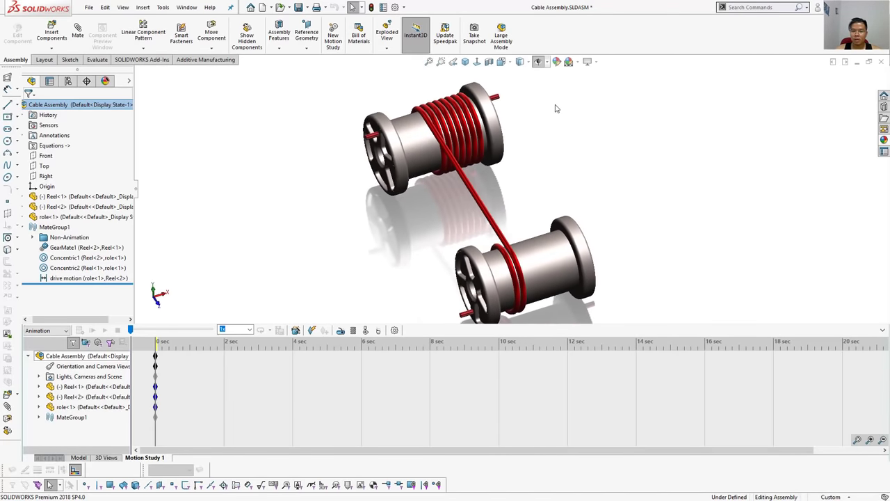
{"action": "key", "text": "Down"}
{"action": "key", "text": "Down"}
{"action": "key", "text": "Down"}
{"action": "key", "text": "Down"}
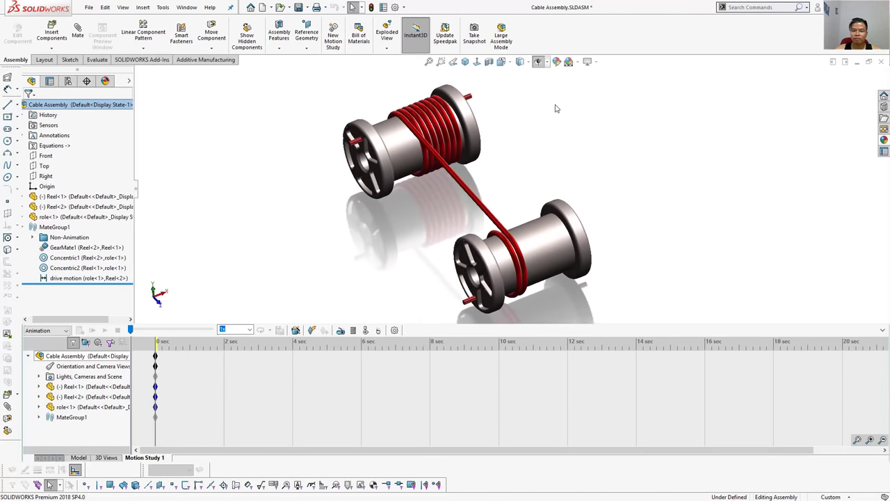
{"action": "key", "text": "Down"}
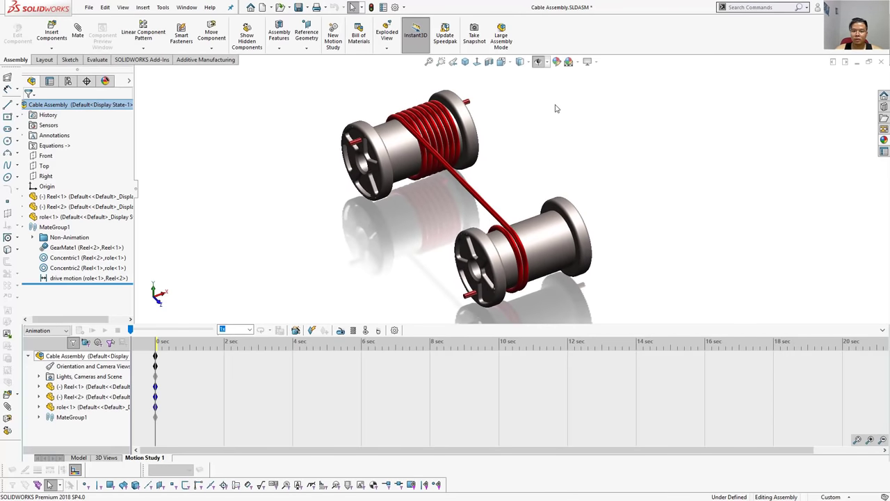
Step: Replace the starting orientation key with the current view and move the time bar to 8 sec
{"action": "right_click", "coordinate": [155, 366]}
{"action": "left_click", "coordinate": [198, 403]}
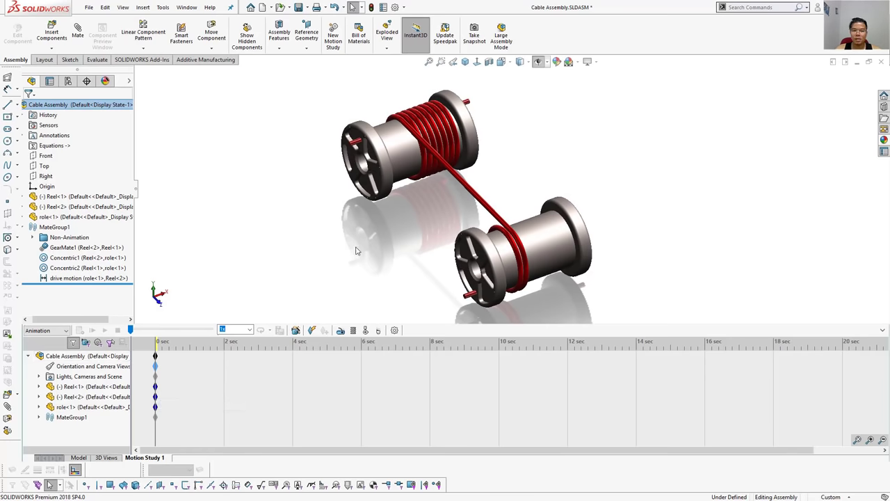
{"action": "left_click", "coordinate": [103, 278]}
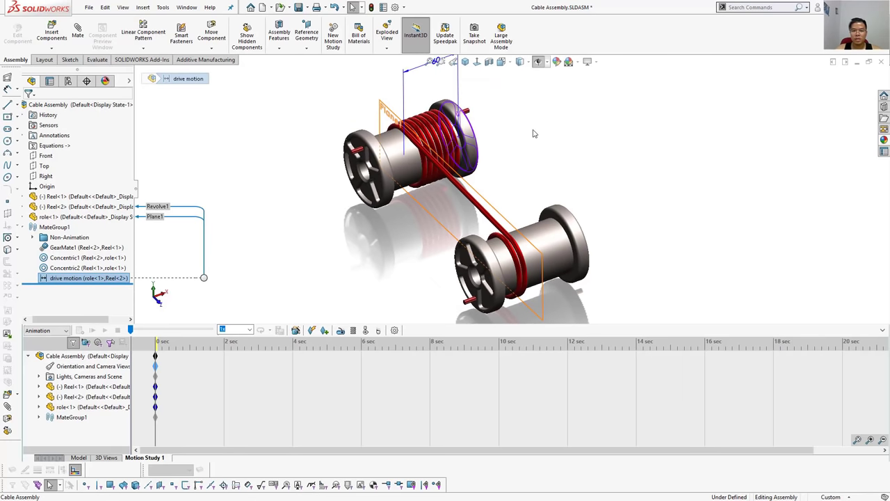
{"action": "left_click_drag", "start_coordinate": [177, 342], "coordinate": [372, 341]}
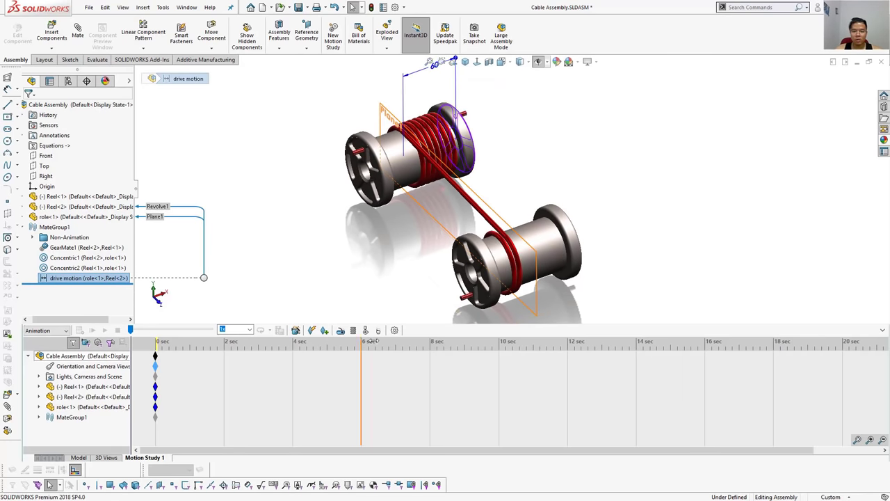
{"action": "mouse_move", "coordinate": [434, 346]}
{"action": "left_mouse_down"}
{"action": "mouse_move", "coordinate": [484, 346]}
{"action": "mouse_move", "coordinate": [431, 348]}
{"action": "left_mouse_up"}
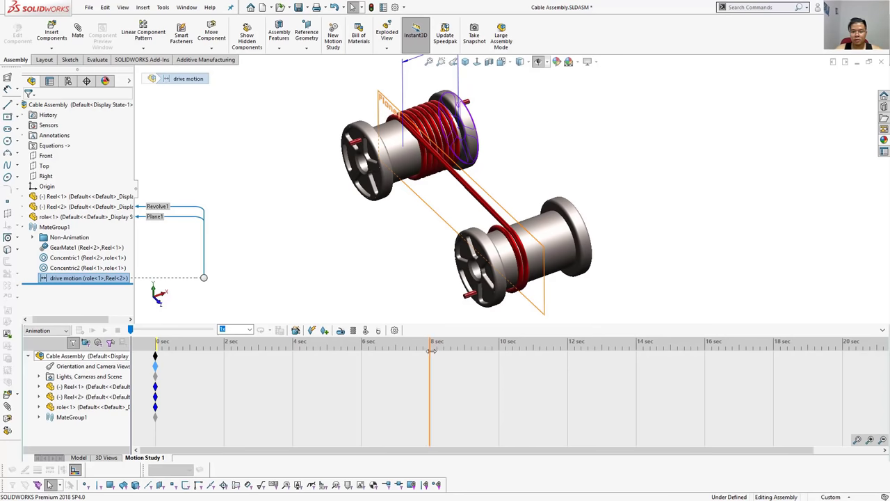
Step: Edit the drive motion mate at 8 sec to a 20 mm distance
{"action": "left_click", "coordinate": [75, 343]}
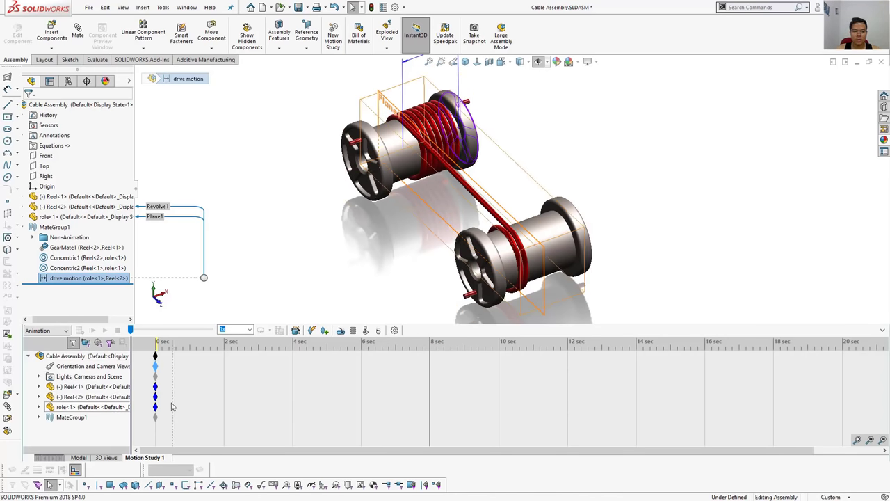
{"action": "right_click", "coordinate": [83, 279]}
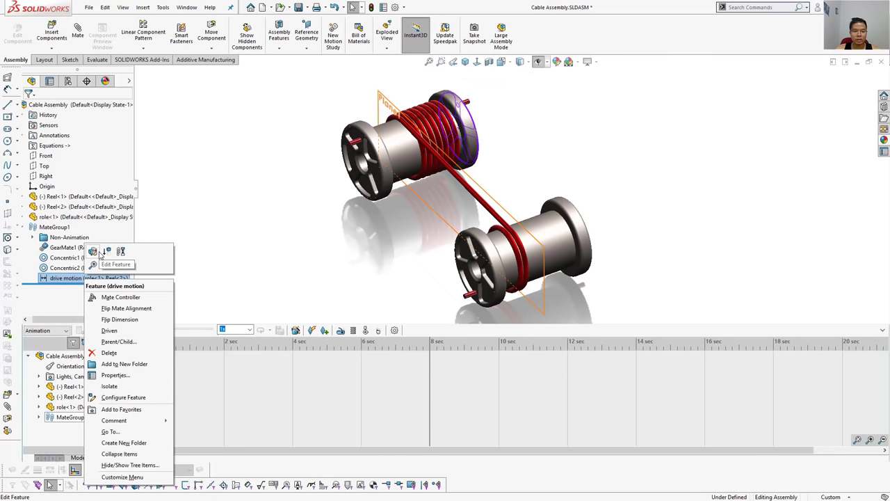
{"action": "left_click", "coordinate": [264, 246]}
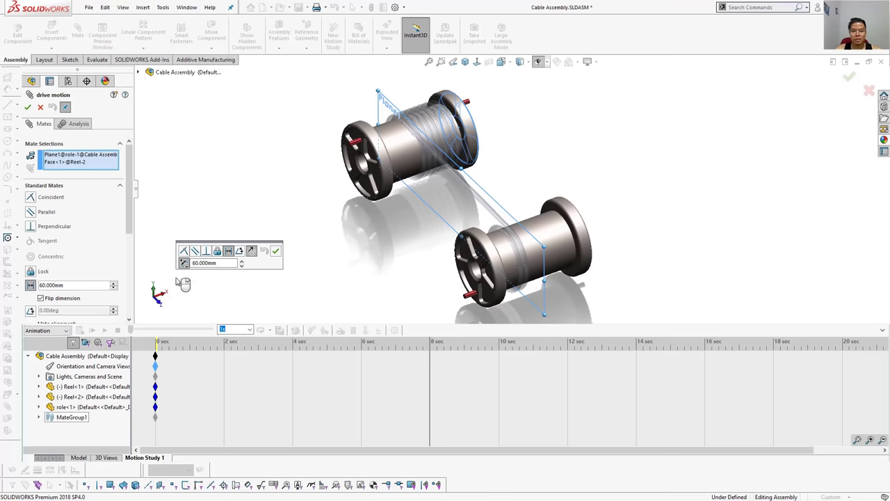
{"action": "double_click", "coordinate": [221, 265]}
{"action": "type", "text": "20"}
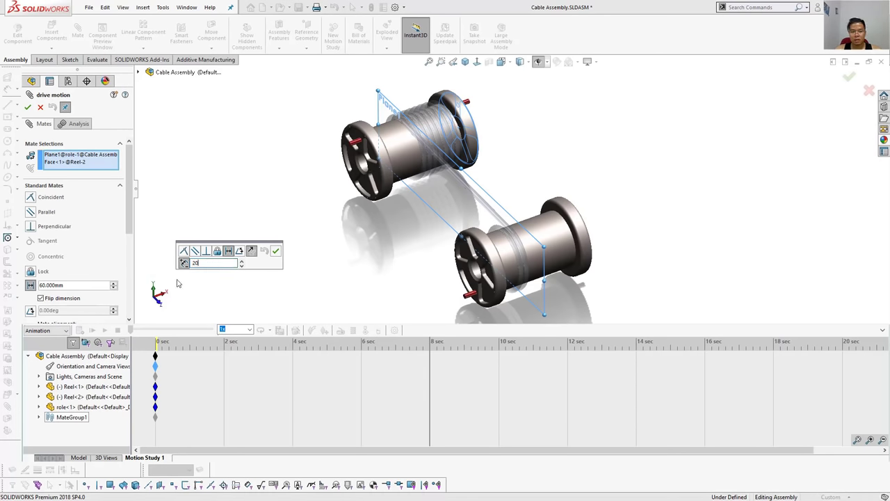
{"action": "left_click", "coordinate": [276, 251]}
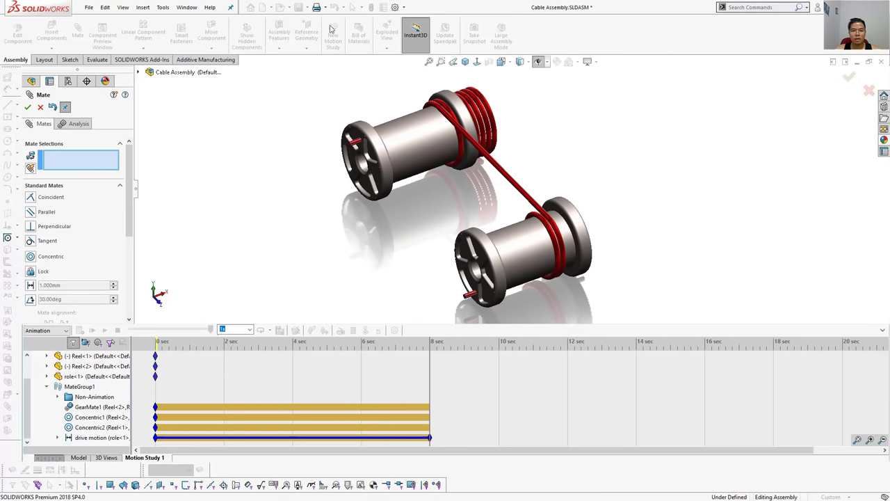
{"action": "left_click", "coordinate": [27, 107]}
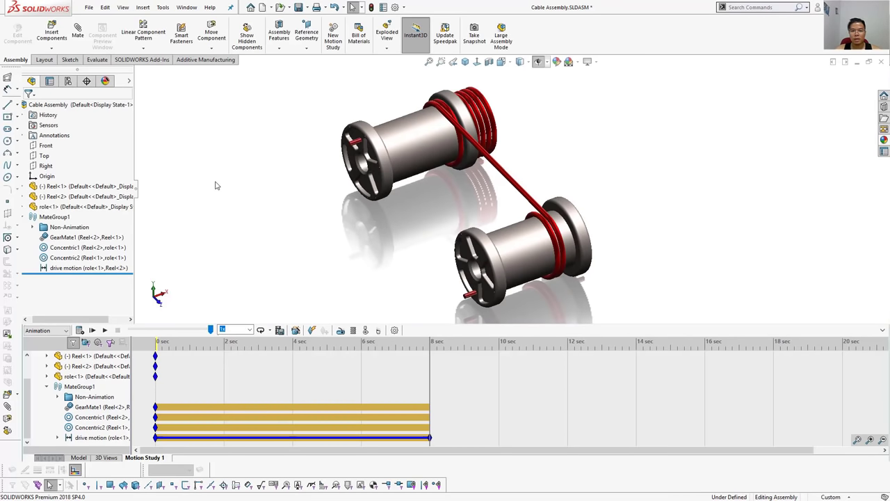
Step: Rebuild the assembly, then recalculate Motion Study 1's 8-second animation
{"action": "left_click", "coordinate": [361, 7]}
{"action": "left_click", "coordinate": [371, 7]}
{"action": "left_click", "coordinate": [370, 7]}
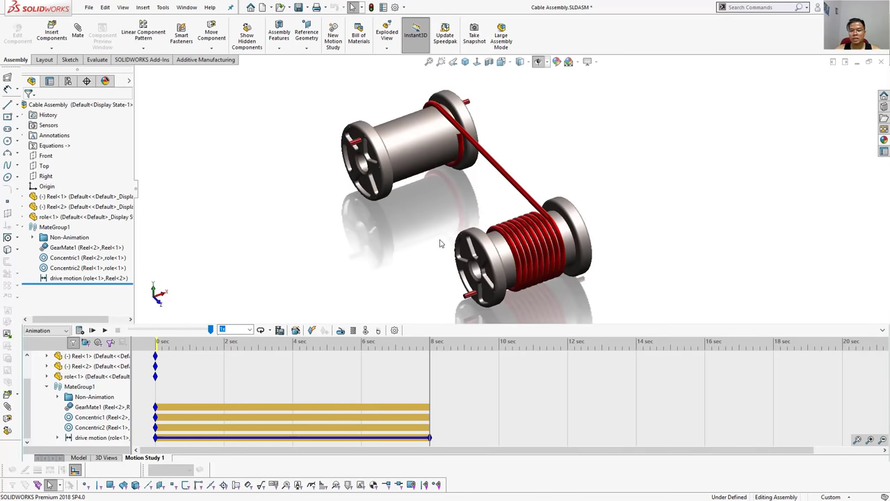
{"action": "left_click", "coordinate": [432, 353]}
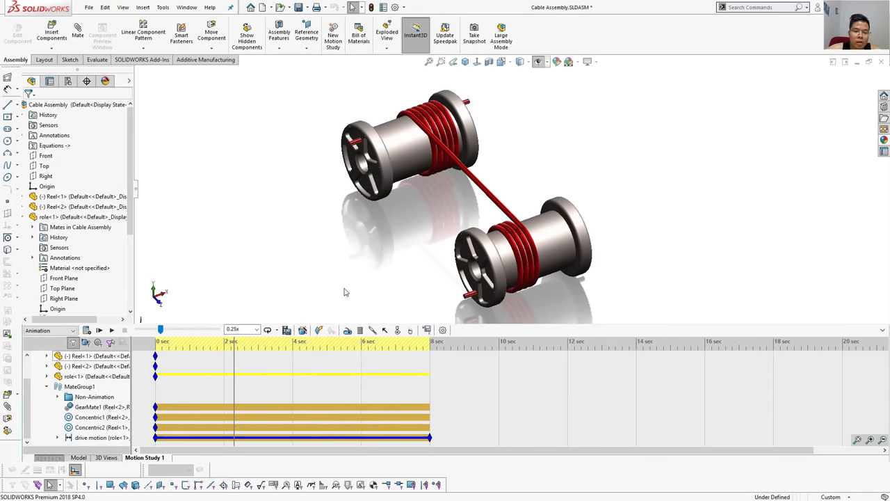
Step: Review both helix equations in Manage Equations and scrub the animation from 2 to 7 seconds
{"action": "right_click", "coordinate": [70, 148]}
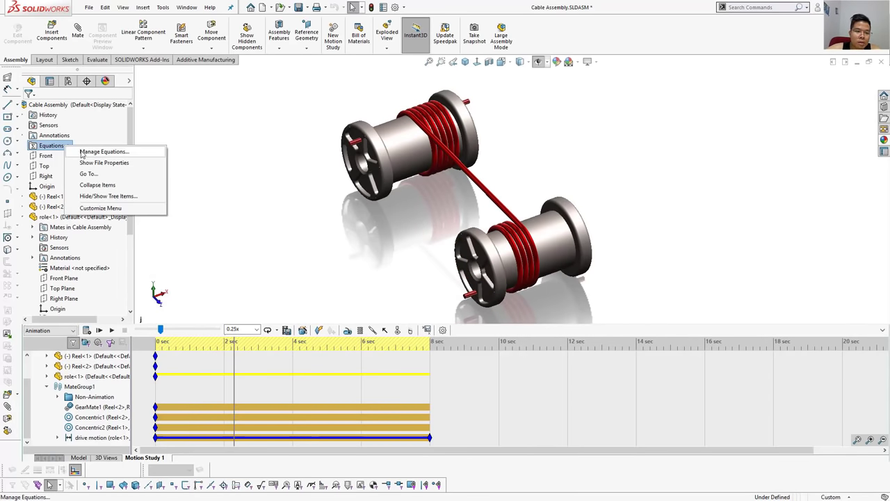
{"action": "left_click", "coordinate": [77, 146]}
{"action": "right_click", "coordinate": [66, 146]}
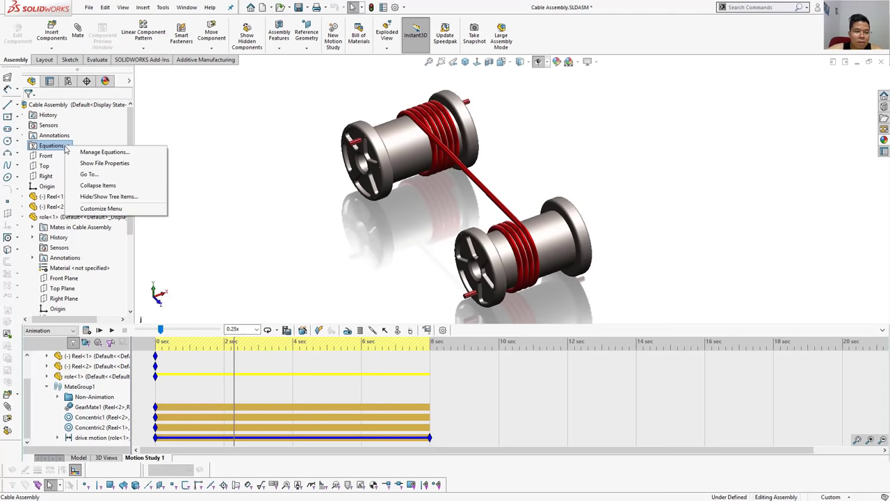
{"action": "left_click", "coordinate": [84, 152]}
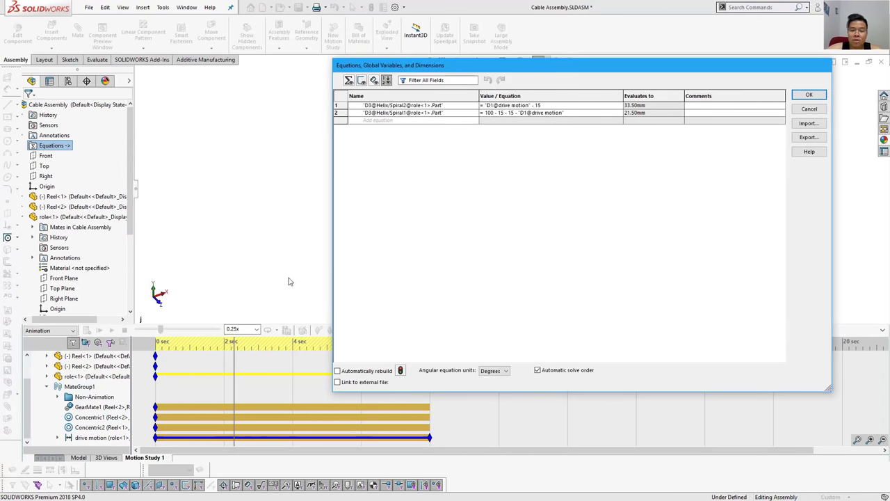
{"action": "left_click_drag", "start_coordinate": [444, 67], "coordinate": [580, 35]}
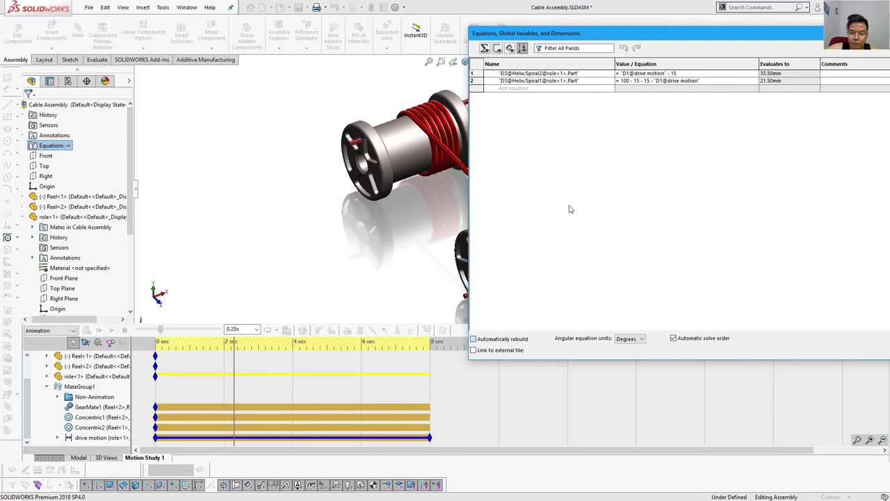
{"action": "mouse_move", "coordinate": [654, 36]}
{"action": "left_mouse_down"}
{"action": "mouse_move", "coordinate": [346, 200]}
{"action": "mouse_move", "coordinate": [322, 126]}
{"action": "mouse_move", "coordinate": [324, 207]}
{"action": "mouse_move", "coordinate": [411, 132]}
{"action": "left_mouse_up"}
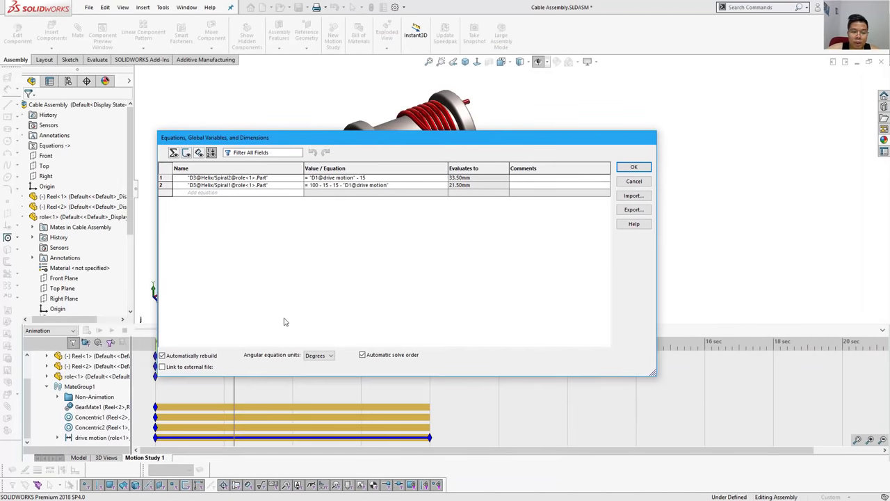
{"action": "left_click", "coordinate": [633, 167]}
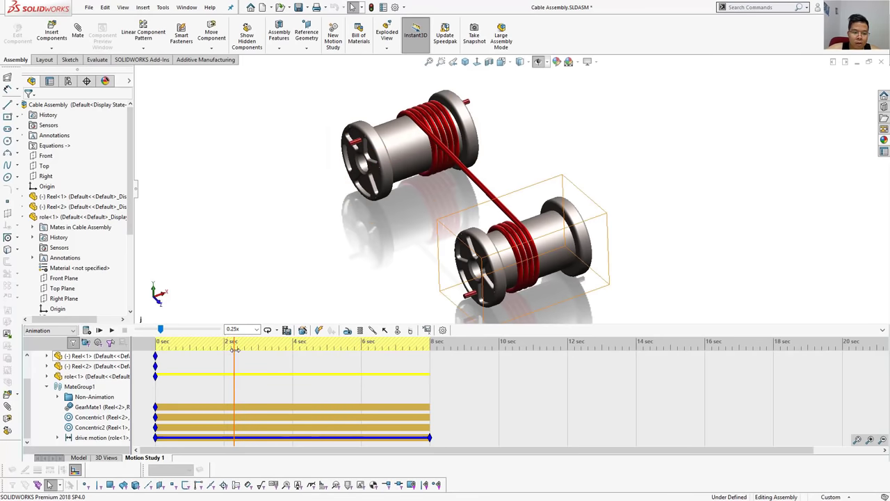
{"action": "mouse_move", "coordinate": [235, 350]}
{"action": "left_mouse_down"}
{"action": "mouse_move", "coordinate": [376, 359]}
{"action": "mouse_move", "coordinate": [268, 370]}
{"action": "mouse_move", "coordinate": [356, 377]}
{"action": "mouse_move", "coordinate": [161, 384]}
{"action": "left_mouse_up"}
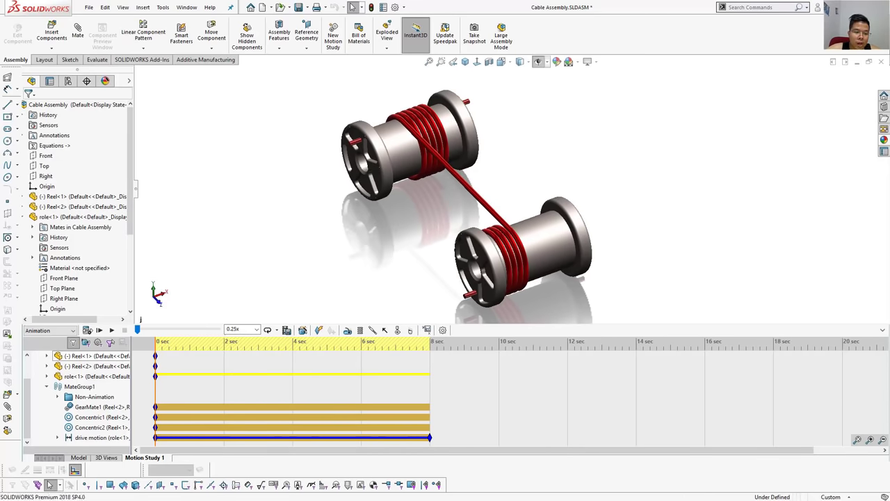
Step: Enable Automatically rebuild in Manage Equations and apply it
{"action": "right_click", "coordinate": [55, 147]}
{"action": "left_click", "coordinate": [87, 148]}
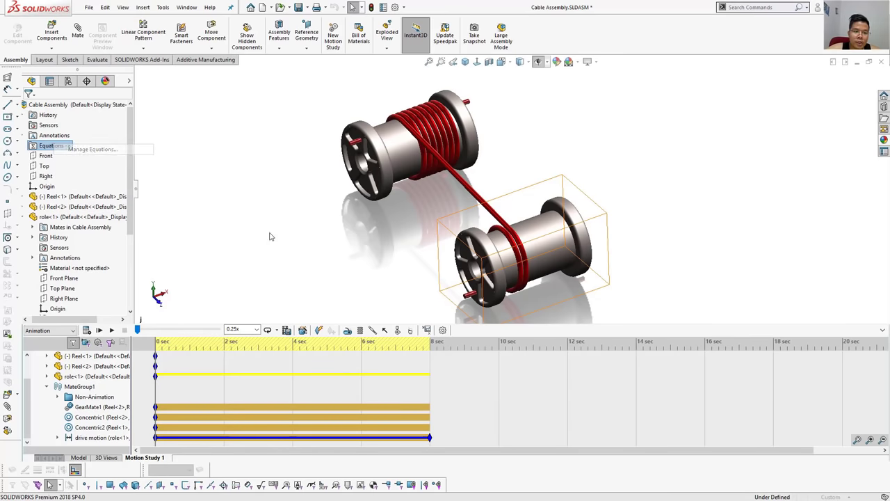
{"action": "left_click", "coordinate": [197, 359]}
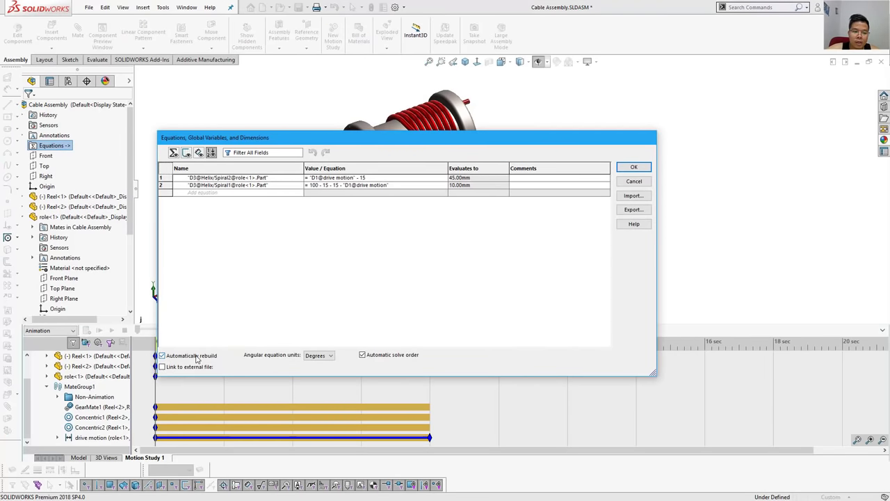
{"action": "left_click", "coordinate": [624, 170]}
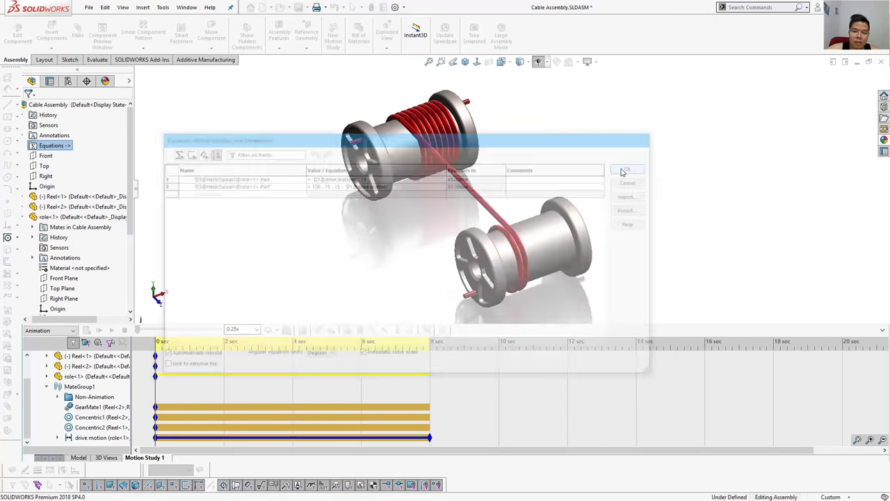
Step: Add a constant-speed 30 RPM rotary motor on Reel-2's end face
{"action": "left_click", "coordinate": [347, 330]}
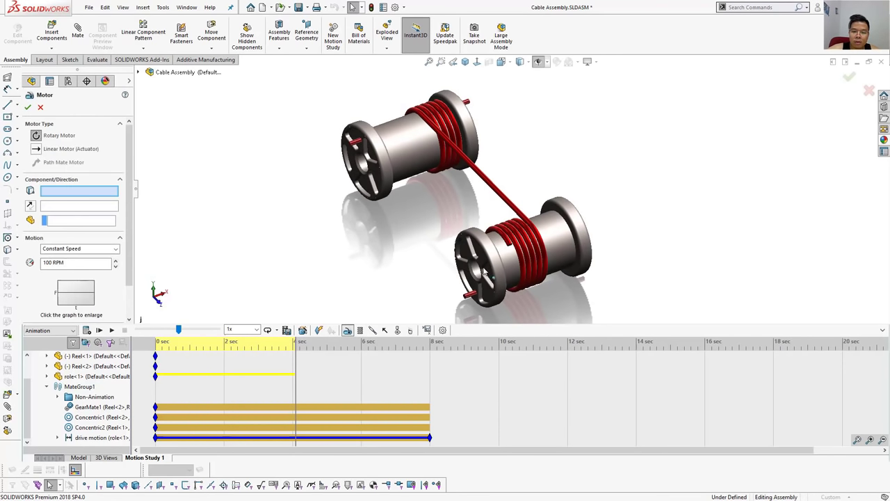
{"action": "left_click", "coordinate": [368, 130]}
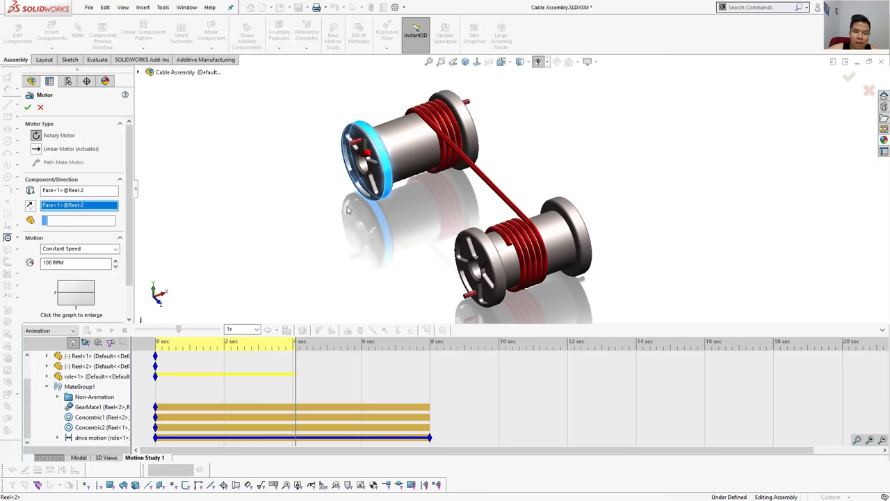
{"action": "middle_click_drag", "start_coordinate": [358, 199], "coordinate": [221, 201]}
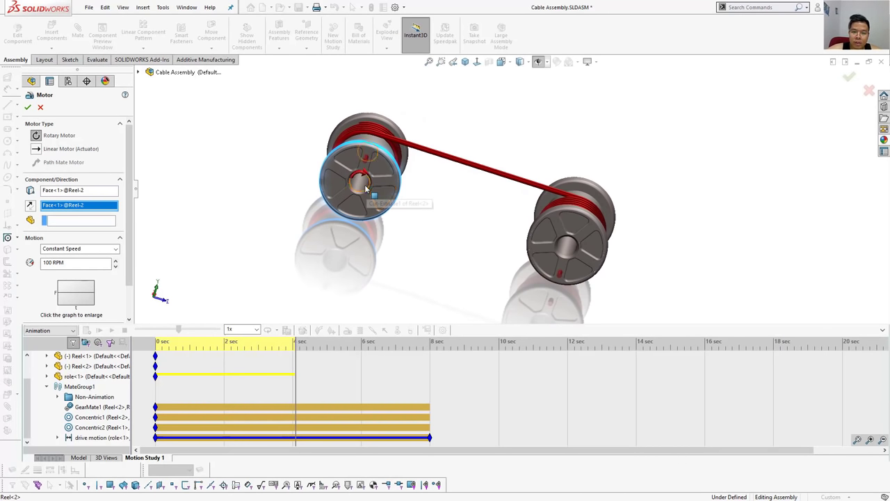
{"action": "scroll", "coordinate": [95, 225], "scroll_direction": "down", "scroll_amount": 1}
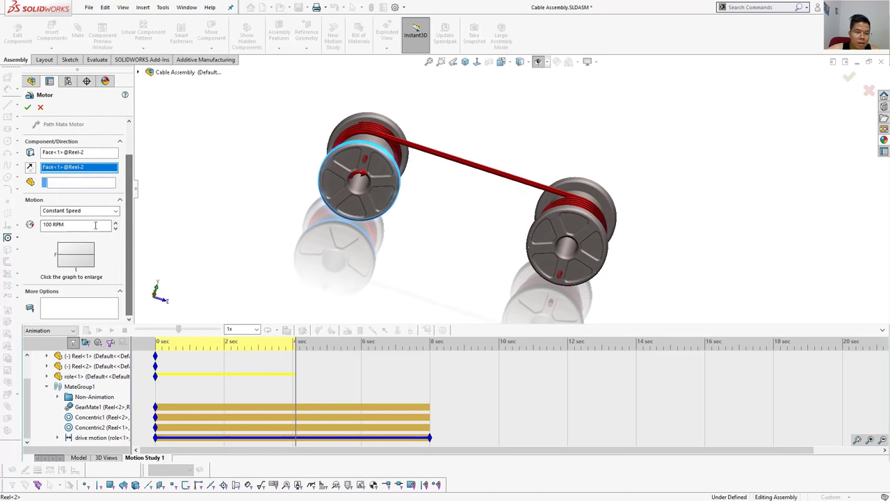
{"action": "left_click", "coordinate": [95, 225]}
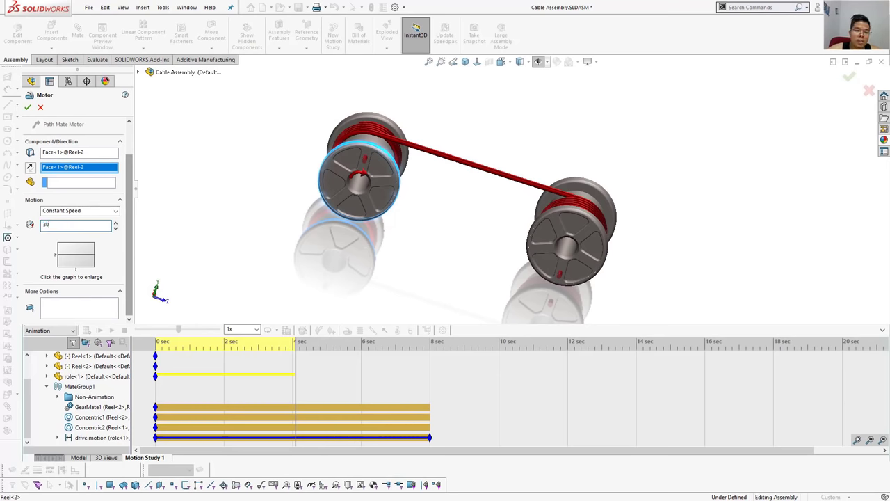
{"action": "left_click", "coordinate": [28, 107]}
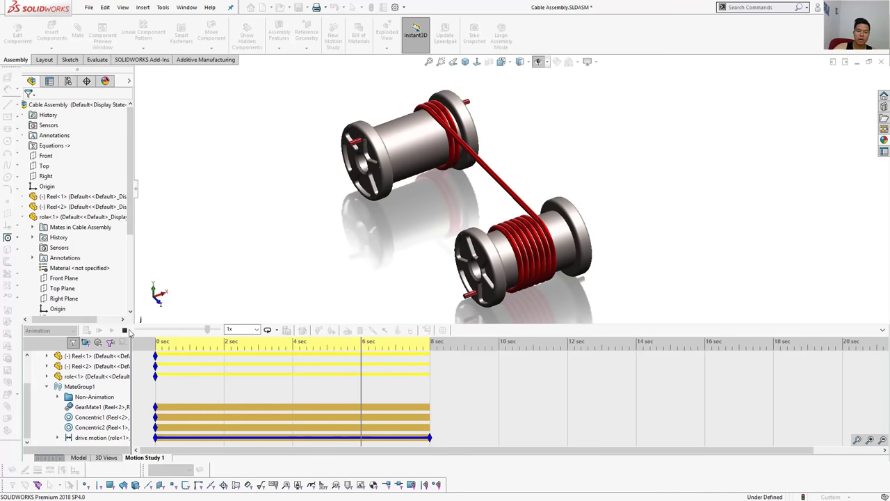
Step: Stop playback and save the animation to Cable Assembly.avi at 15 fps, replacing the old file
{"action": "left_click", "coordinate": [124, 330]}
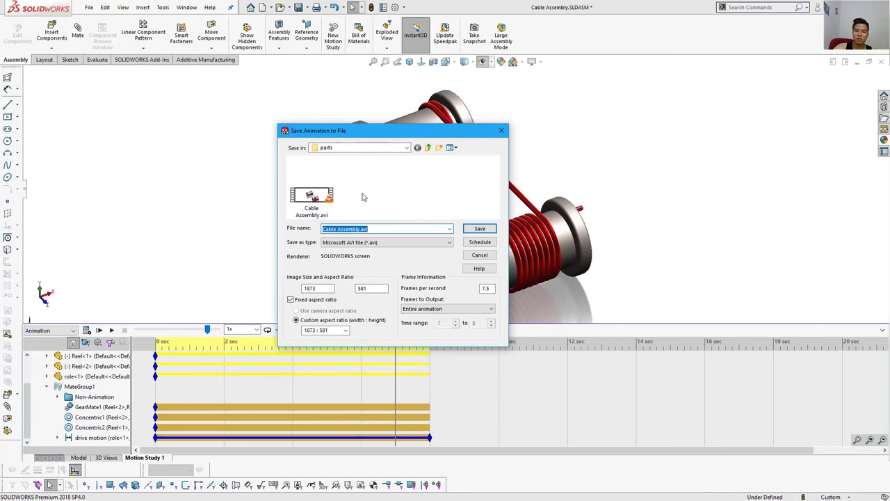
{"action": "left_click", "coordinate": [331, 196]}
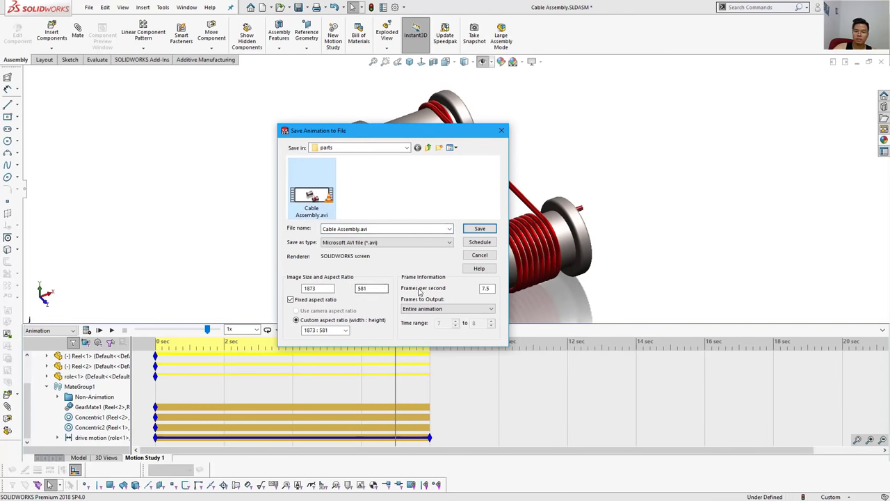
{"action": "left_click_drag", "start_coordinate": [489, 288], "coordinate": [477, 291]}
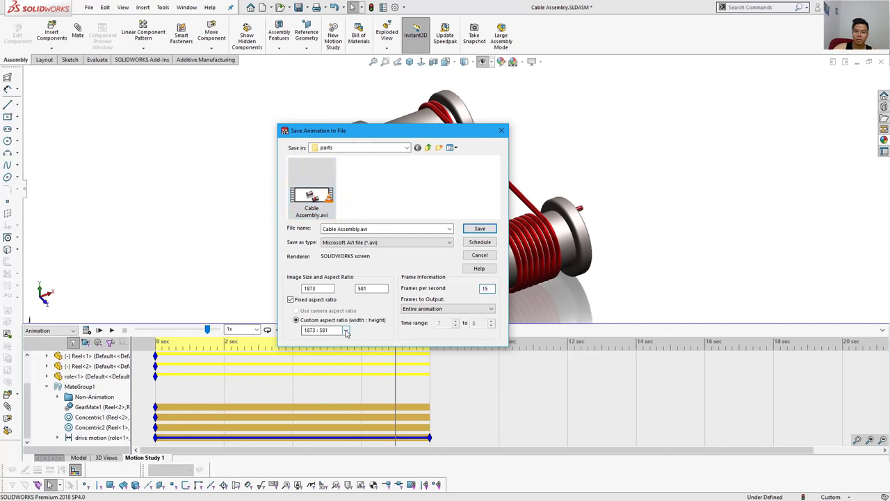
{"action": "left_click", "coordinate": [473, 230]}
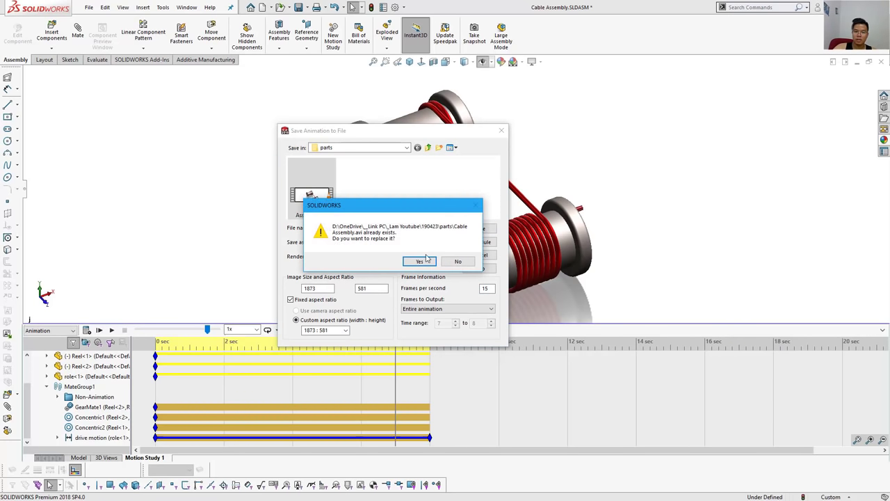
{"action": "left_click", "coordinate": [458, 260]}
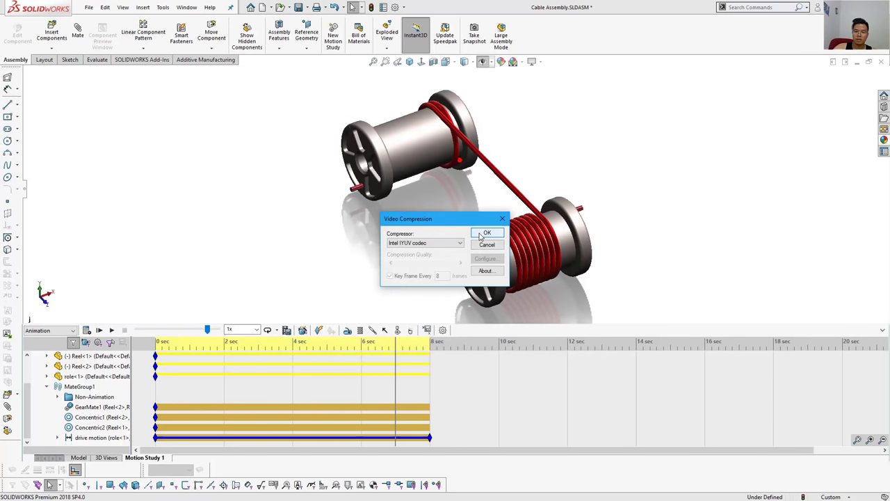
{"action": "left_click", "coordinate": [486, 233]}
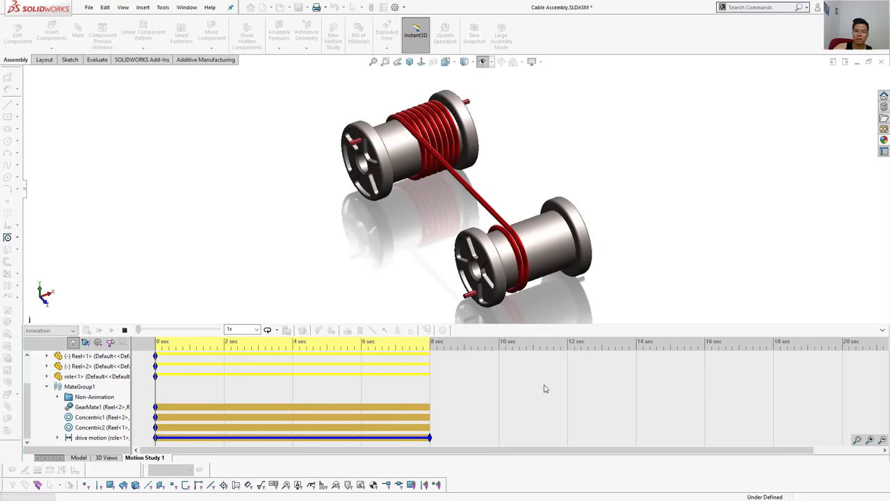